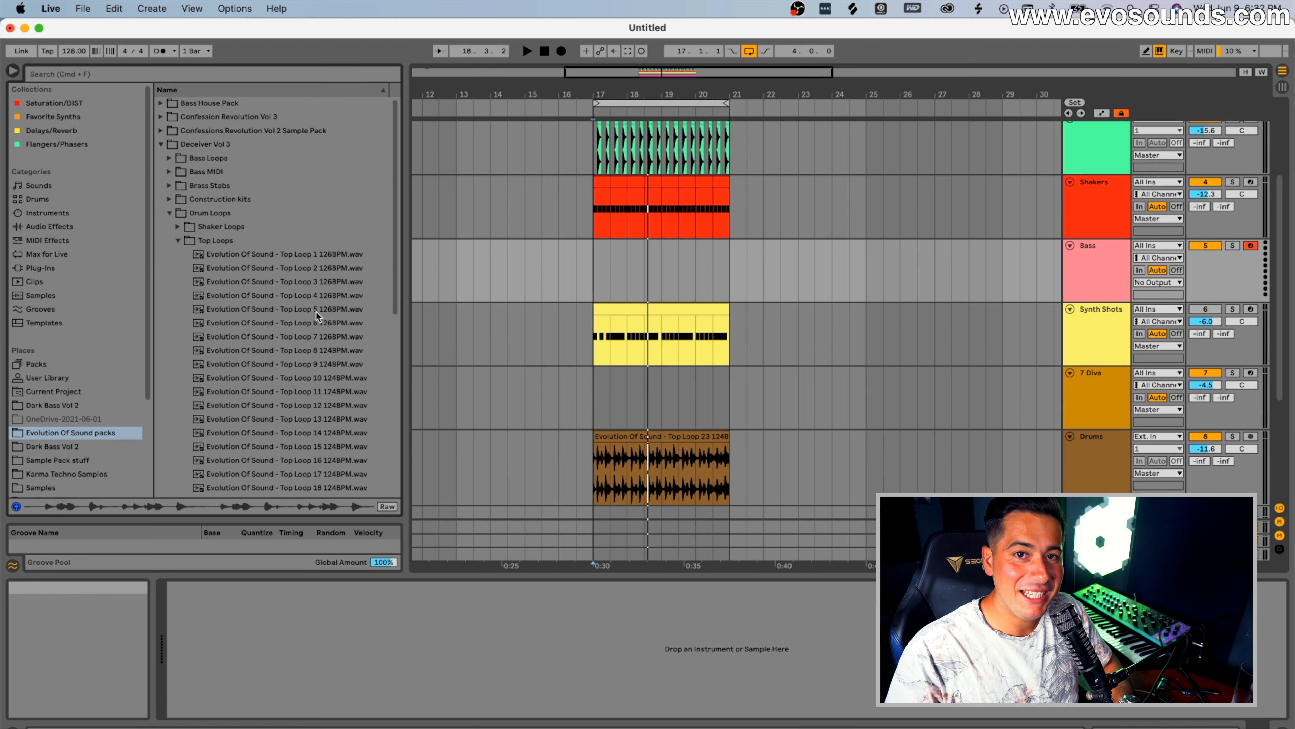
# Search the Evolution Of Sound packs for "tom" and open the Toms folder of the 909 Drums Expansion.
pyautogui.click(181, 240)
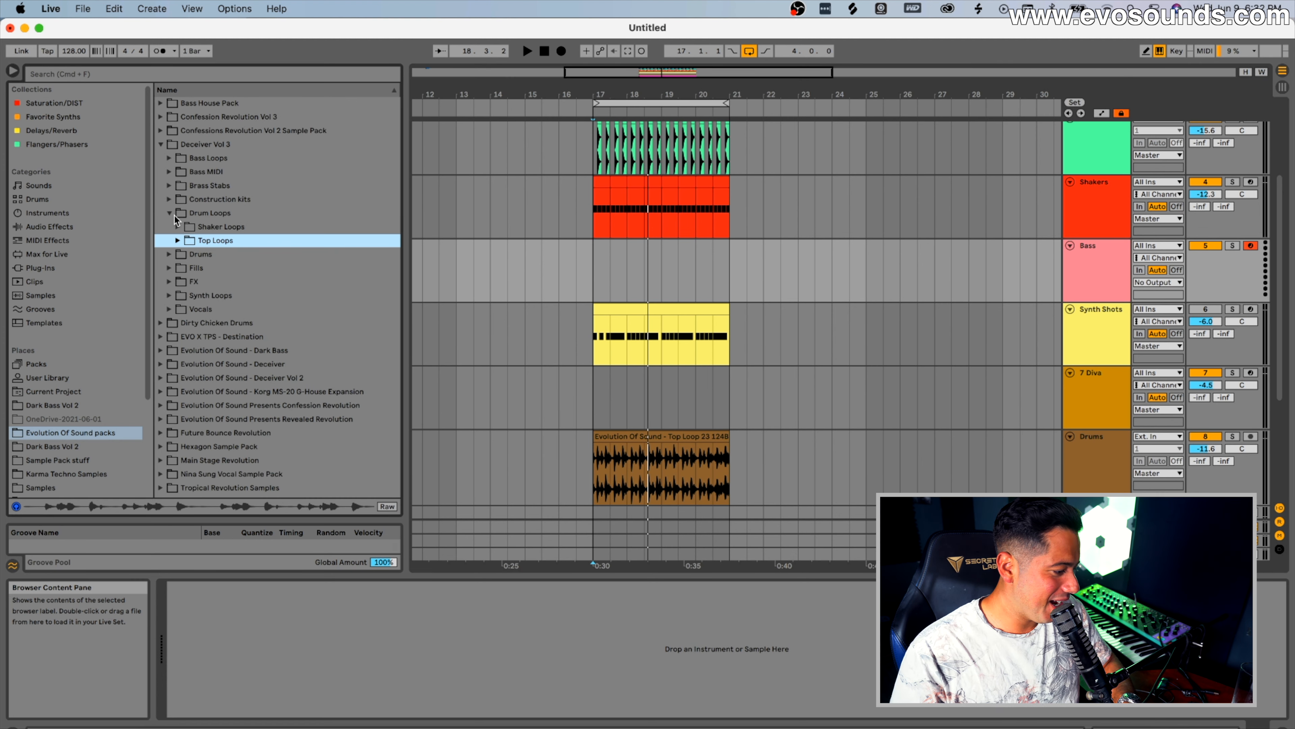
pyautogui.click(174, 215)
pyautogui.click(172, 226)
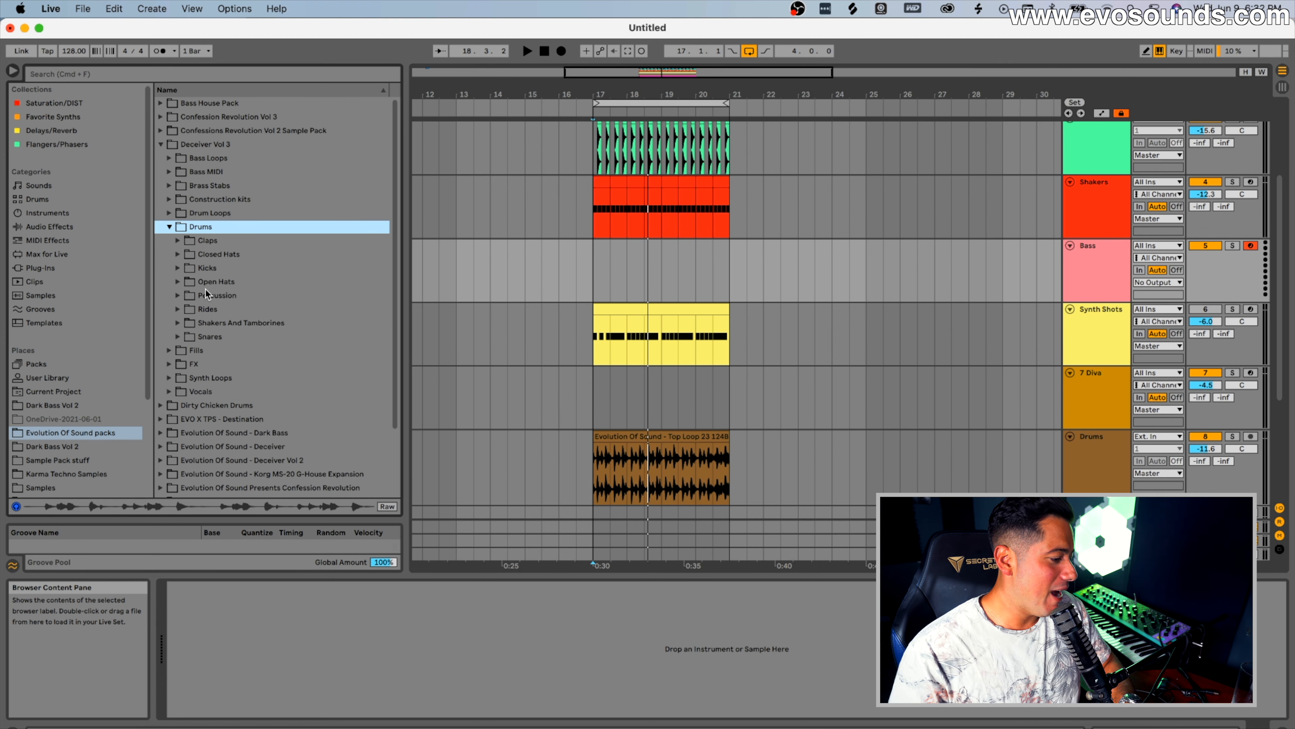
pyautogui.click(209, 74)
pyautogui.write('tom')
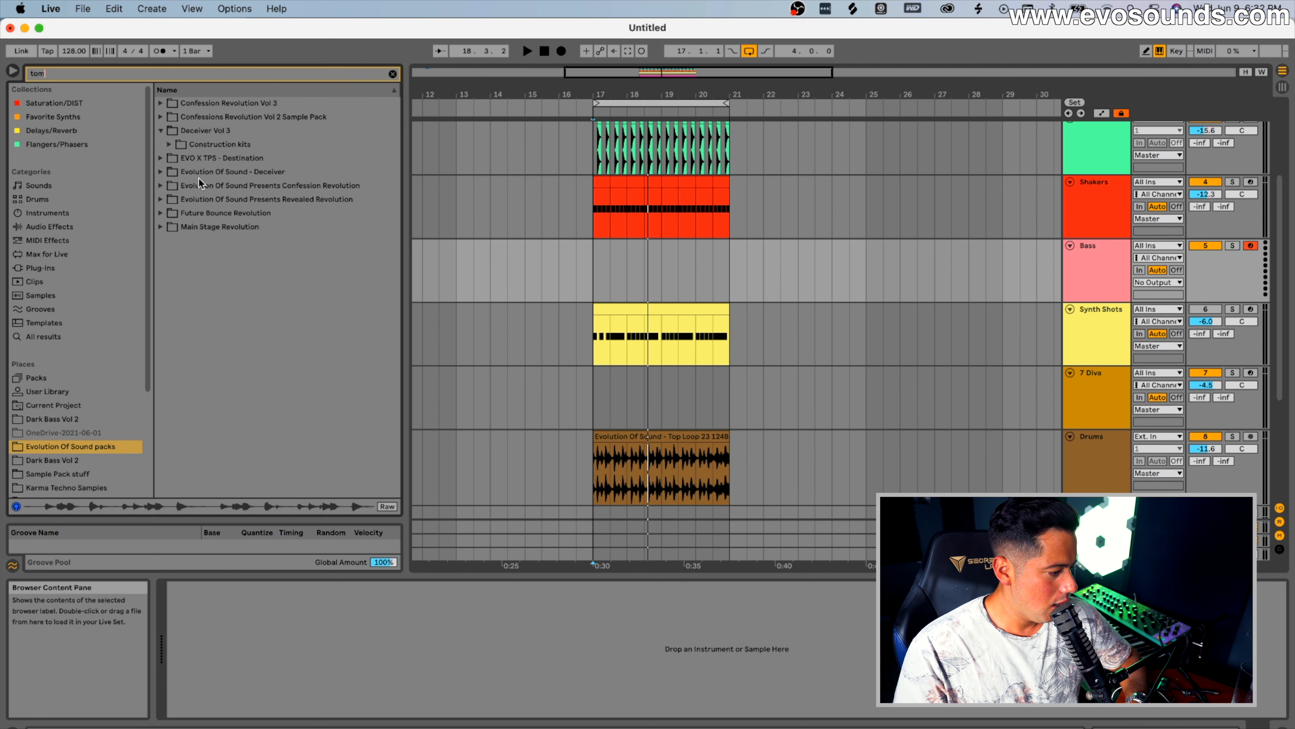
pyautogui.click(161, 117)
pyautogui.click(169, 130)
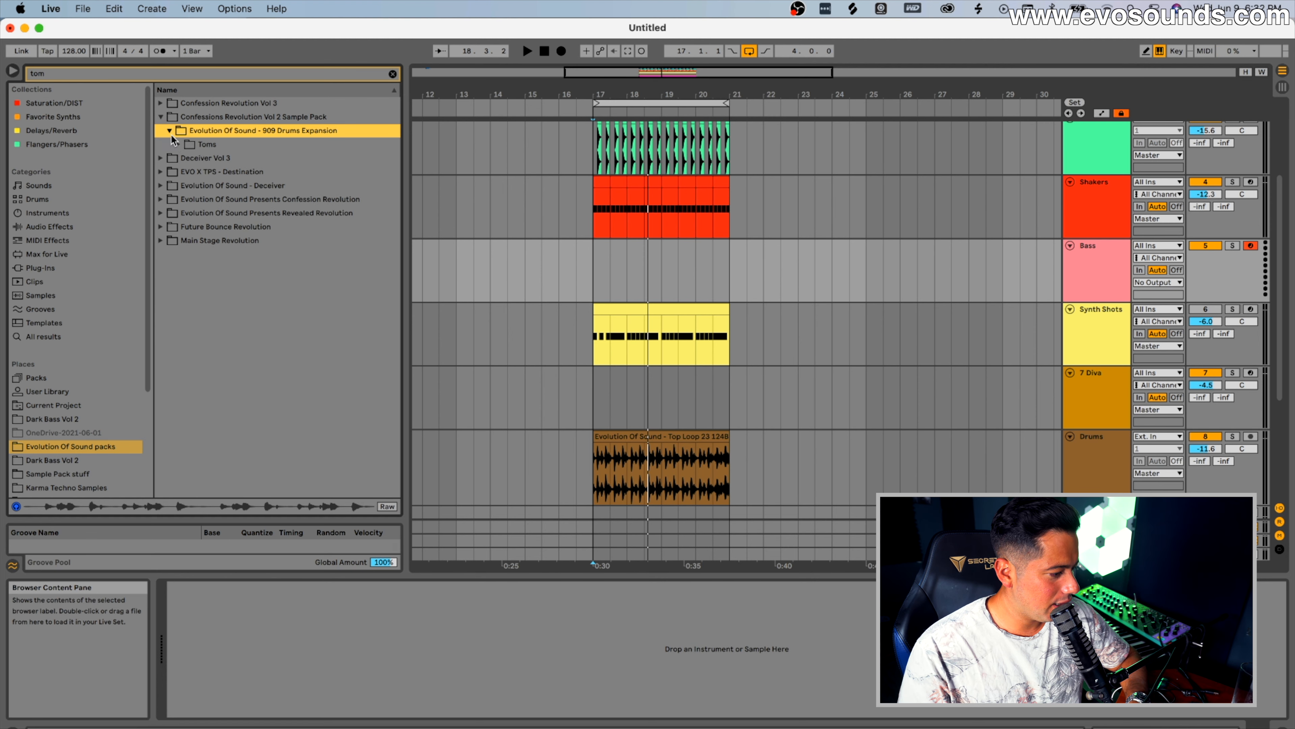
pyautogui.click(178, 144)
# Audition the 909 Tom samples in the Toms folder, from Tom 1 through Tom 10.
pyautogui.click(224, 158)
pyautogui.click(235, 172)
pyautogui.click(252, 199)
pyautogui.click(275, 214)
pyautogui.click(288, 225)
pyautogui.click(316, 241)
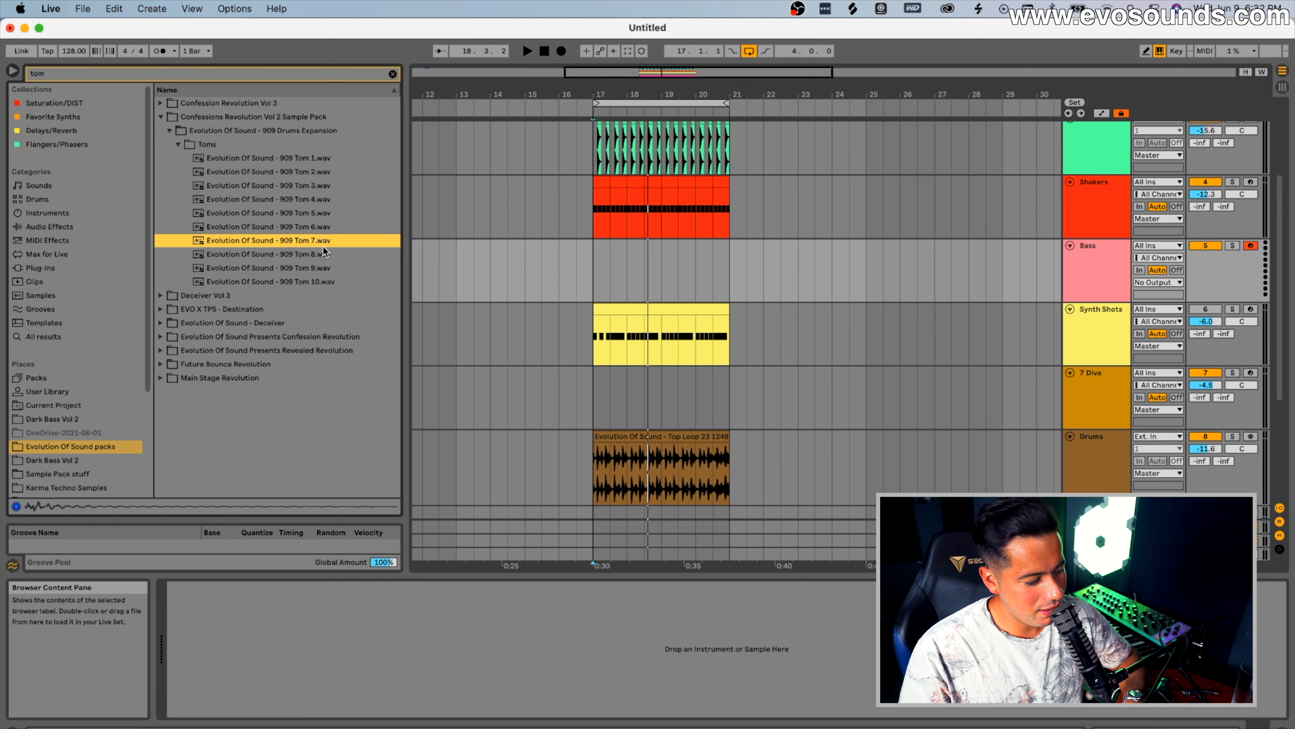
pyautogui.click(317, 254)
pyautogui.click(316, 266)
pyautogui.click(314, 277)
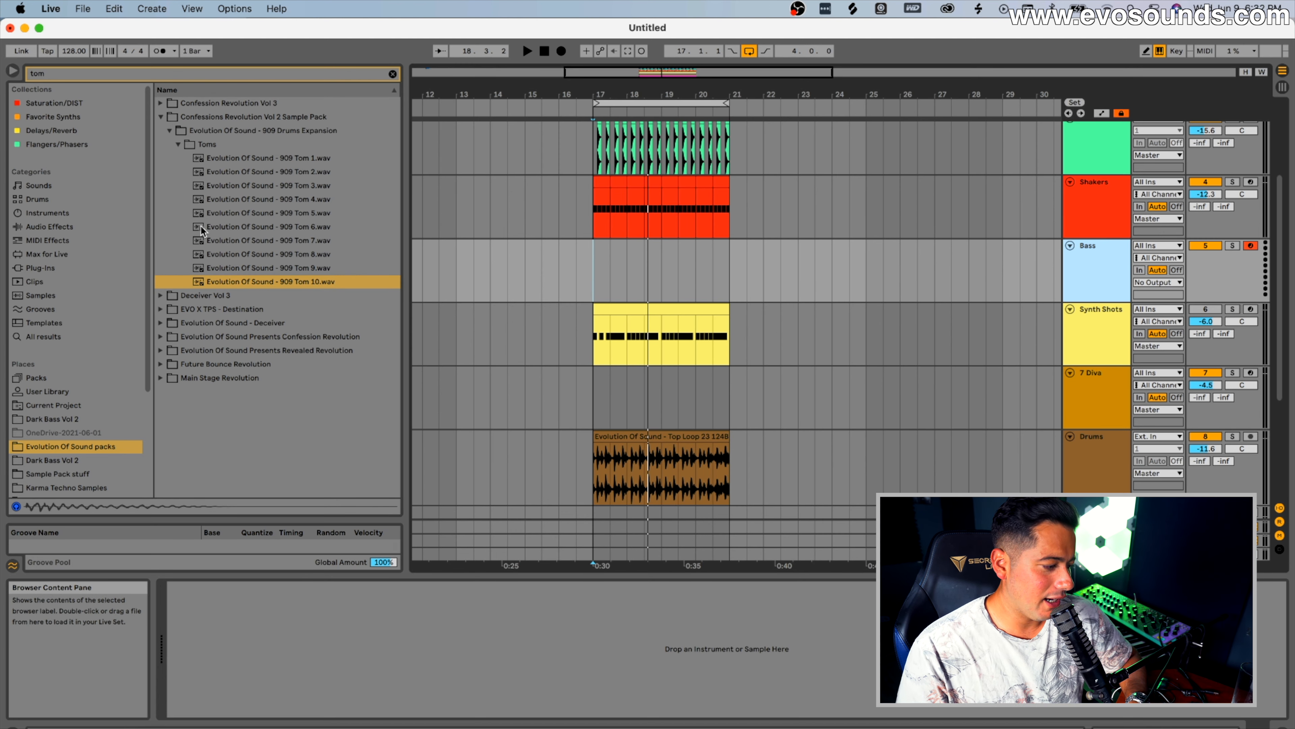
# Search the instruments for "sampler" and load Sampler onto the Bass track.
pyautogui.click(81, 212)
pyautogui.press('super+f')
pyautogui.write('s')
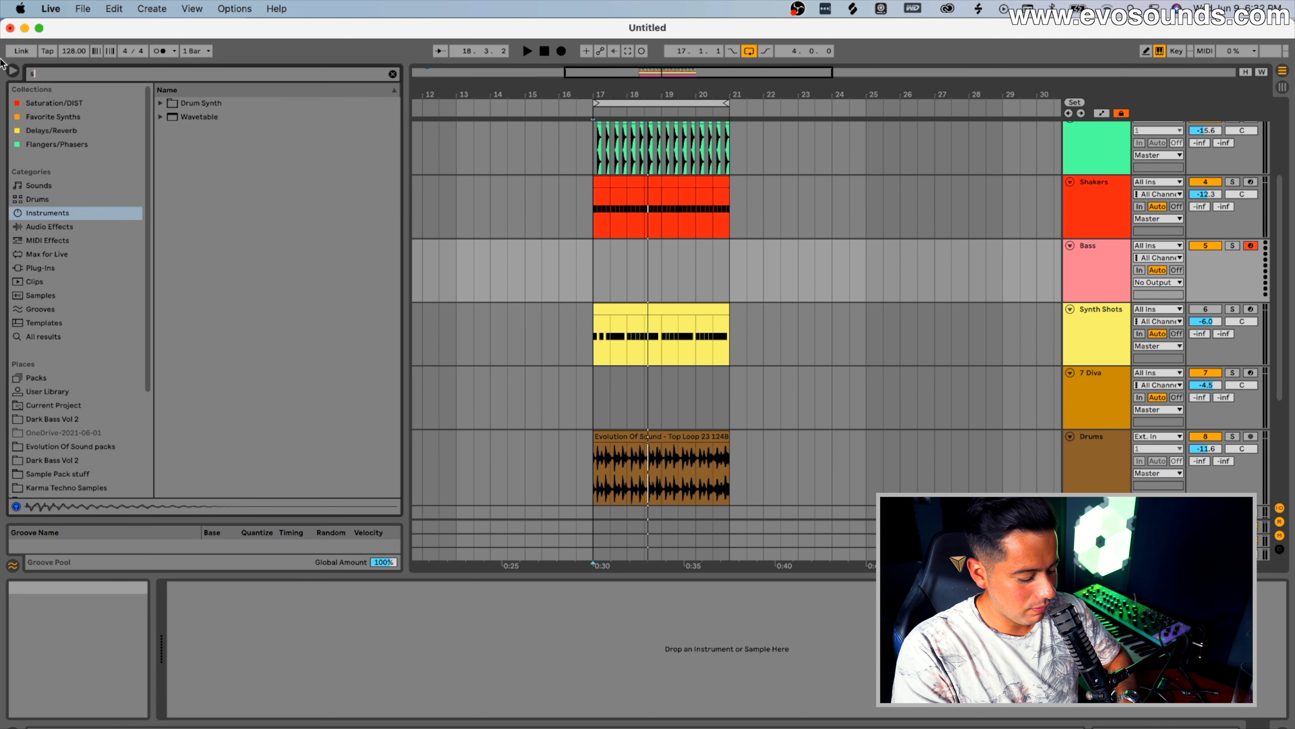
pyautogui.write('ampler')
pyautogui.moveTo(178, 130); pyautogui.dragTo(1080, 265)
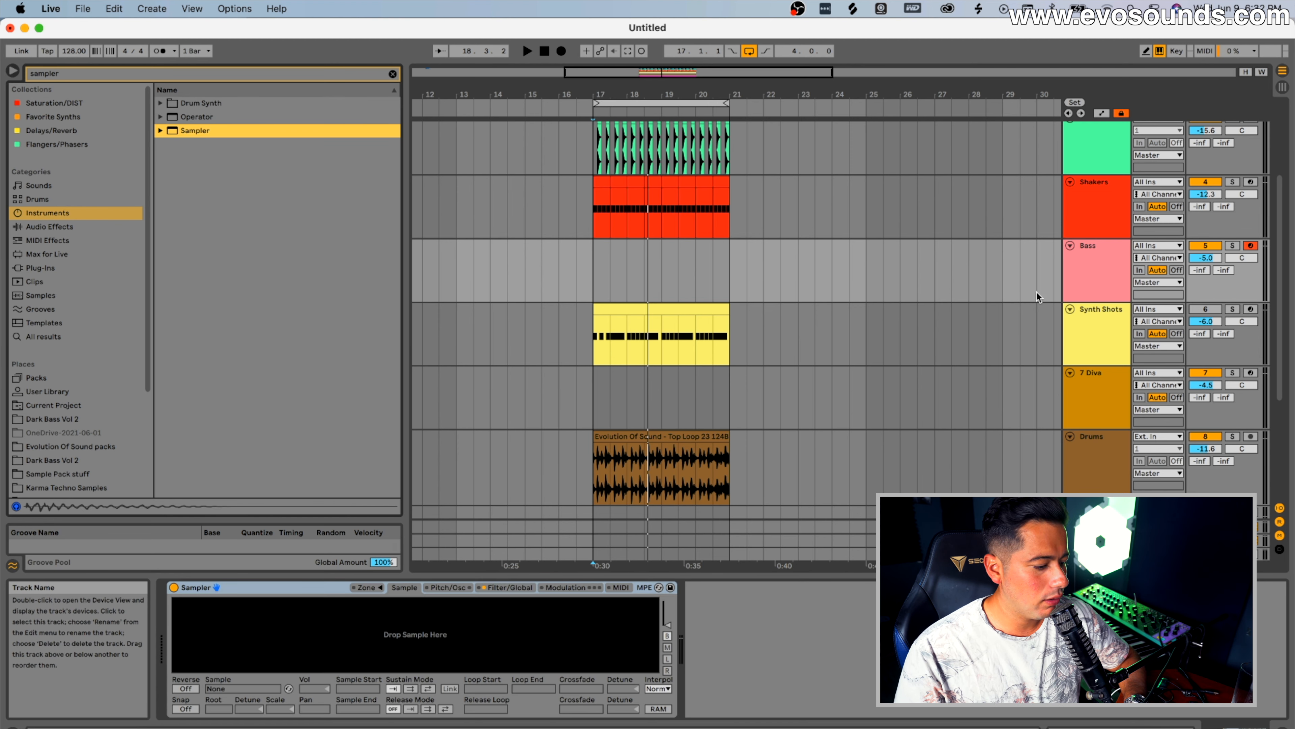
# Load Evolution Of Sound - 909 Tom 10.wav from the Evolution Of Sound packs into the Bass track's Sampler.
pyautogui.click(71, 447)
pyautogui.click(393, 73)
pyautogui.moveTo(303, 433); pyautogui.dragTo(386, 615)
# Play the same note repeatedly to hear the 909 tom sample through Sampler.
pyautogui.press('a')
pyautogui.press('a')
pyautogui.press('a')
pyautogui.press('a')
pyautogui.press('a')
pyautogui.press('a')
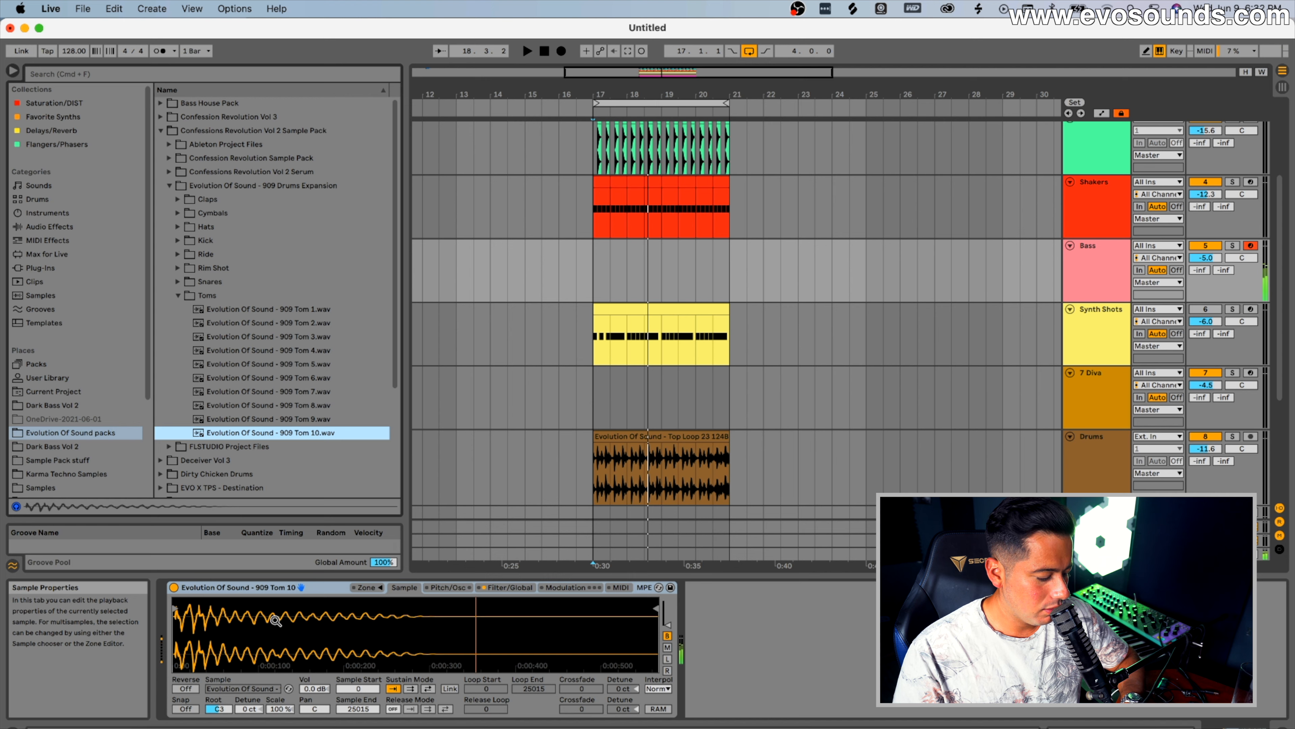
pyautogui.press('a')
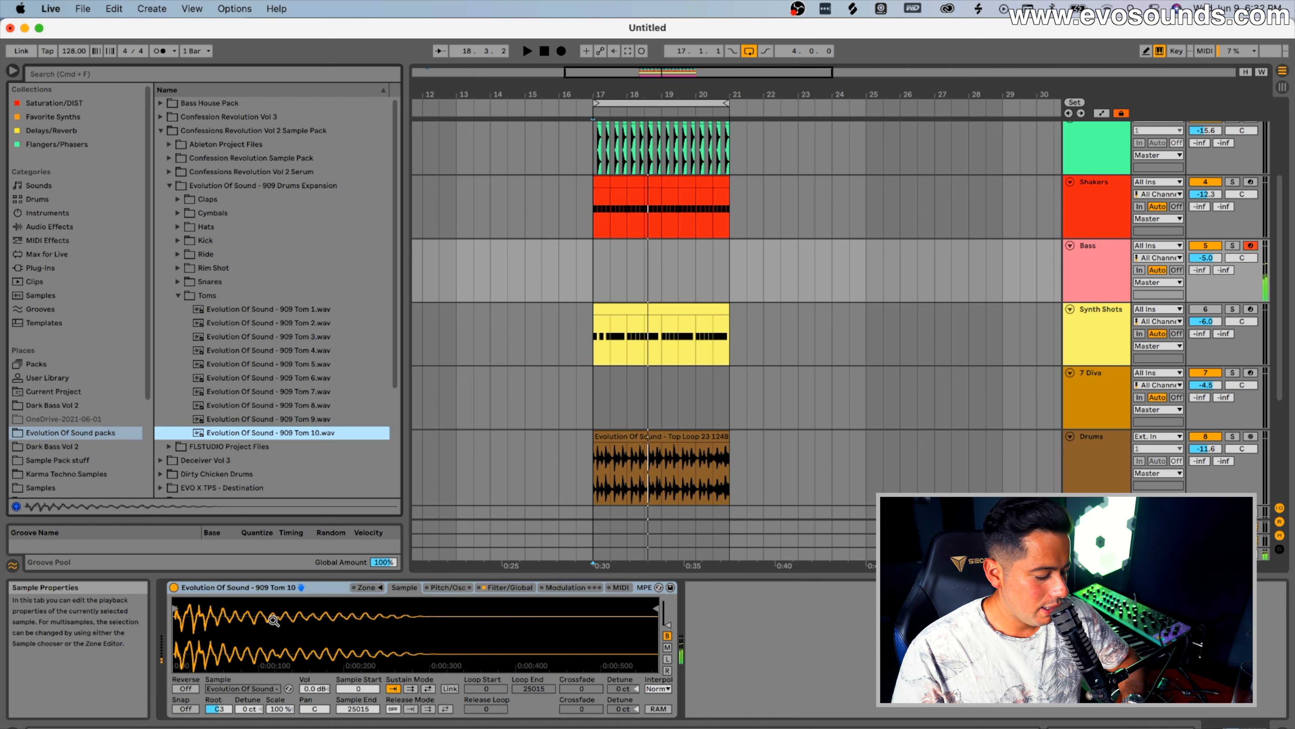
pyautogui.press('a')
pyautogui.press('a')
pyautogui.press('a')
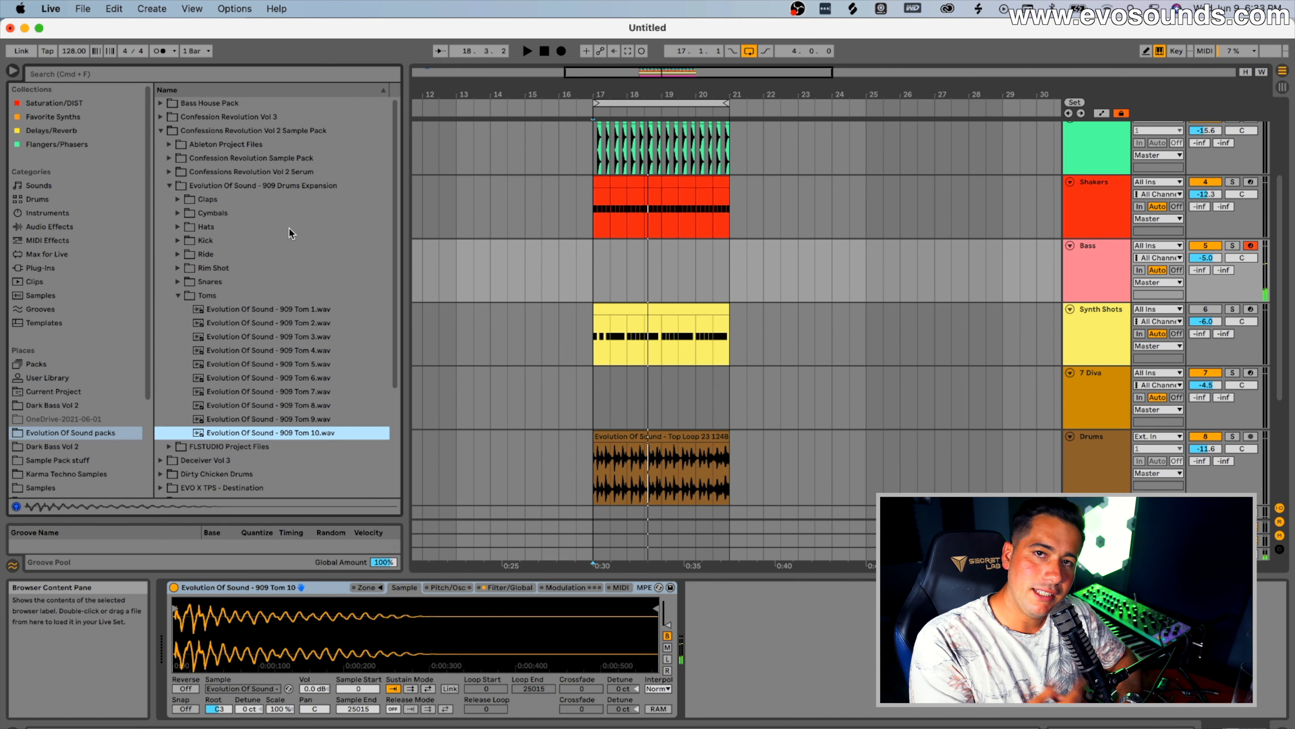
# Search the audio effects for "eq" and add EQ Eight after Sampler on the Bass track.
pyautogui.click(361, 74)
pyautogui.write('eq')
pyautogui.click(68, 226)
pyautogui.click(200, 157)
pyautogui.moveTo(200, 158); pyautogui.dragTo(761, 602)
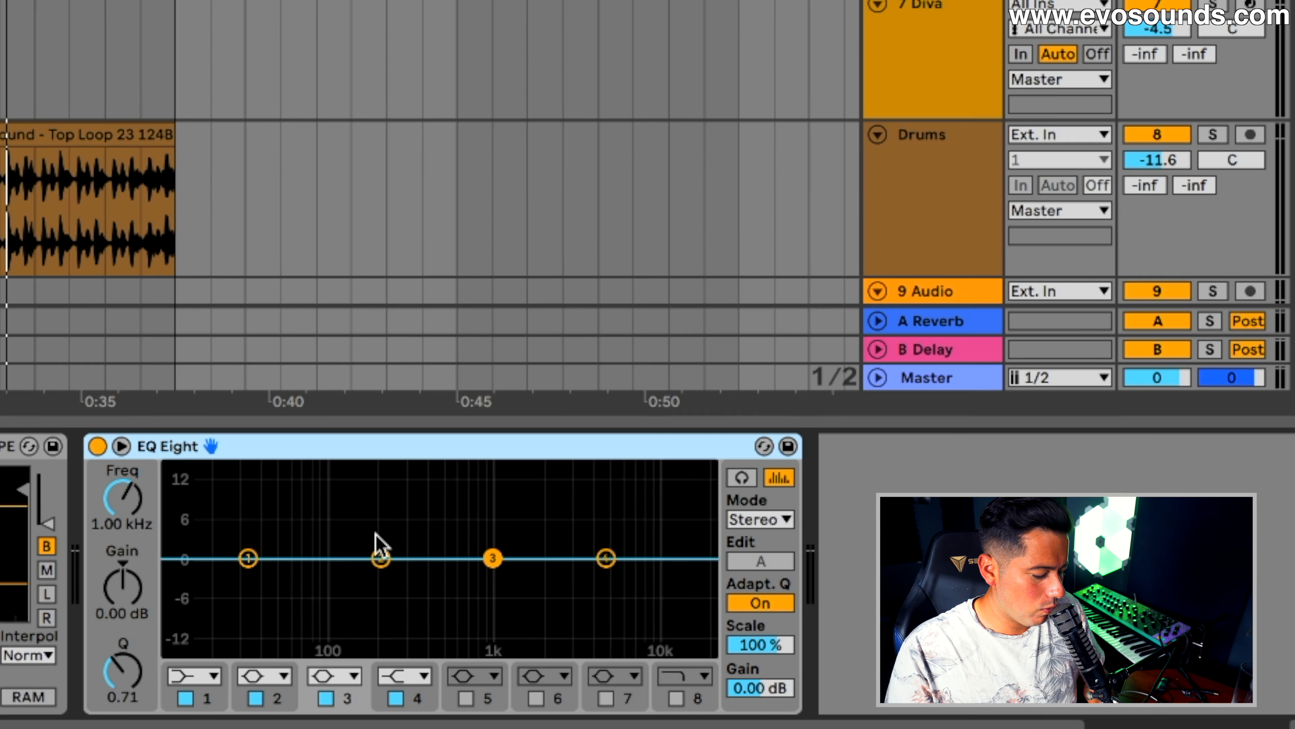
# Examine the tom's low peak with EQ Eight band 2 in the expanded spectrum, leaving the band at 62.9 Hz and 0.16 dB.
pyautogui.press('space')
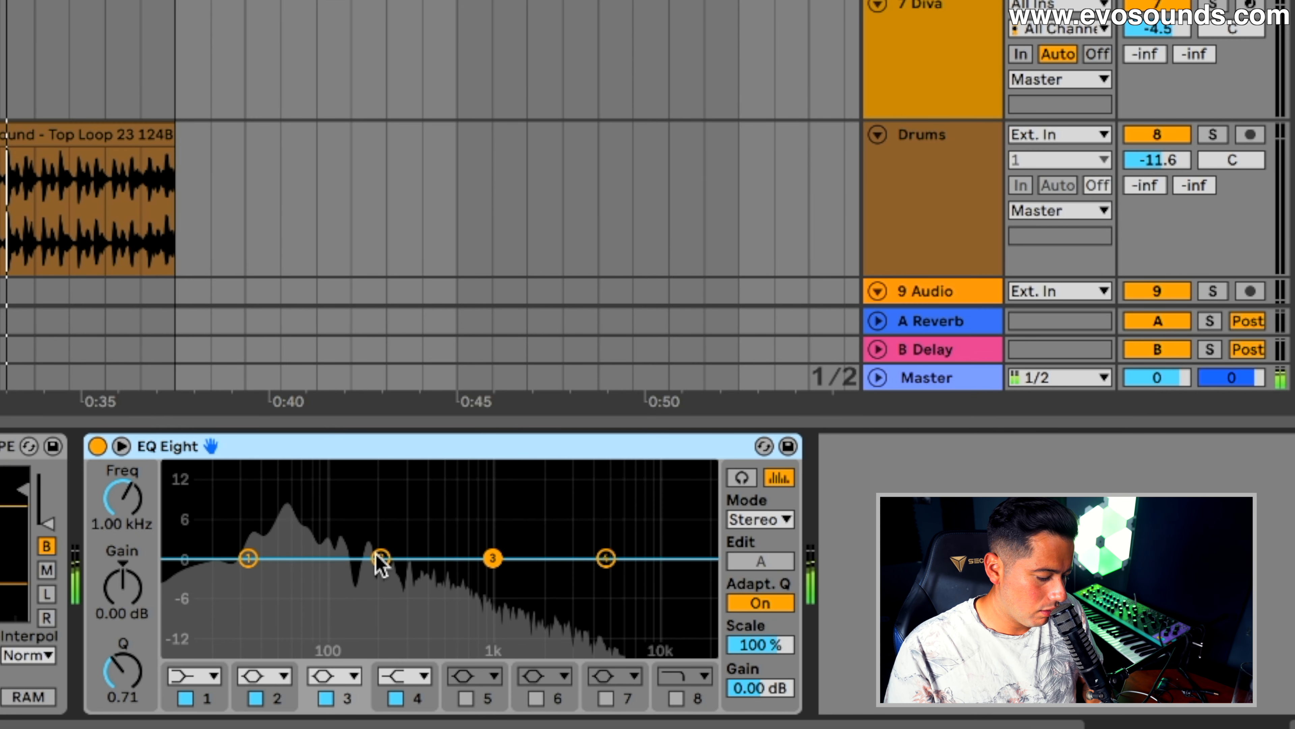
pyautogui.moveTo(380, 557); pyautogui.dragTo(297, 503)
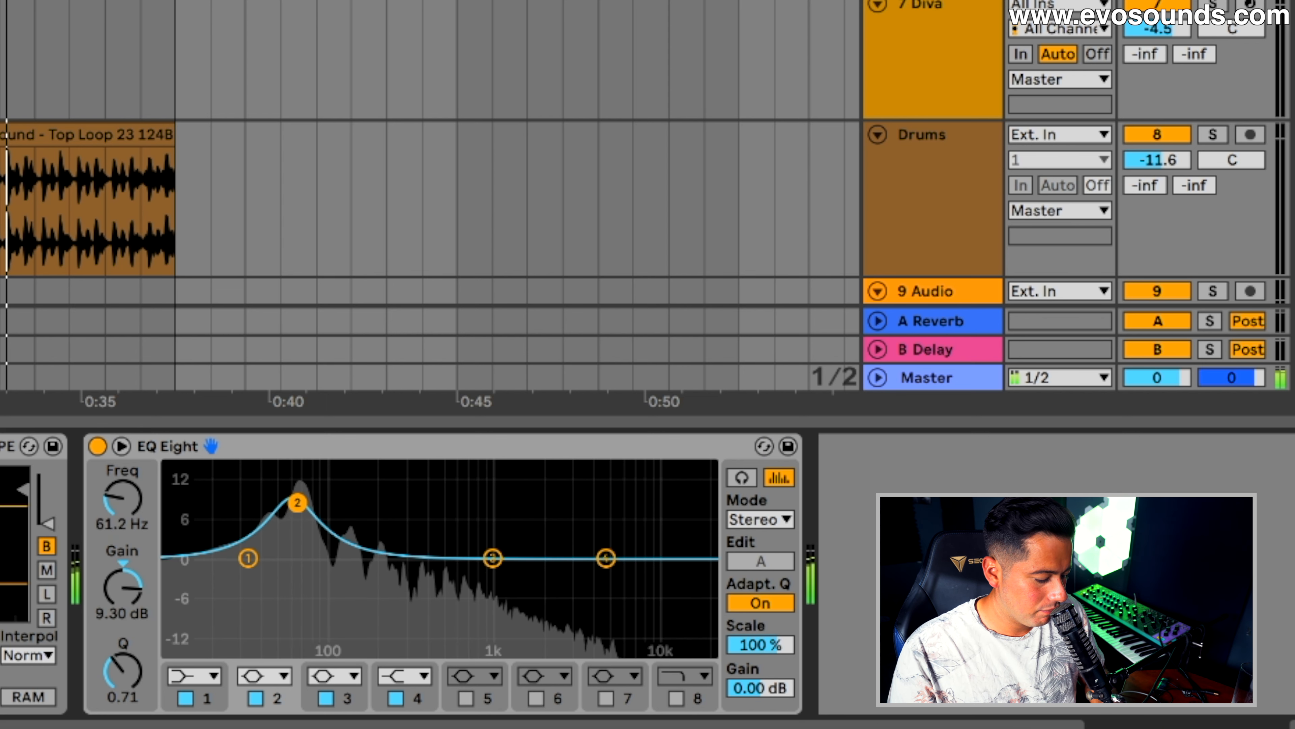
pyautogui.click(121, 445)
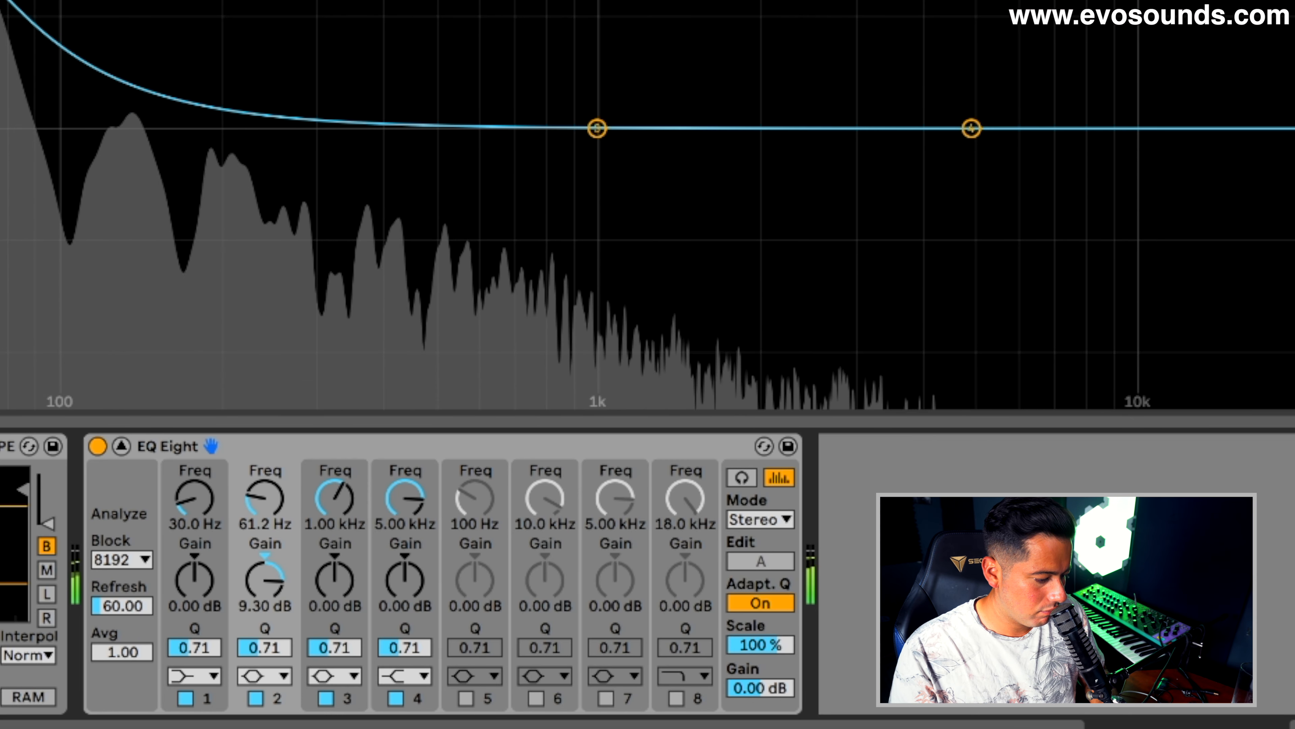
pyautogui.moveTo(513, 70); pyautogui.dragTo(527, 63)
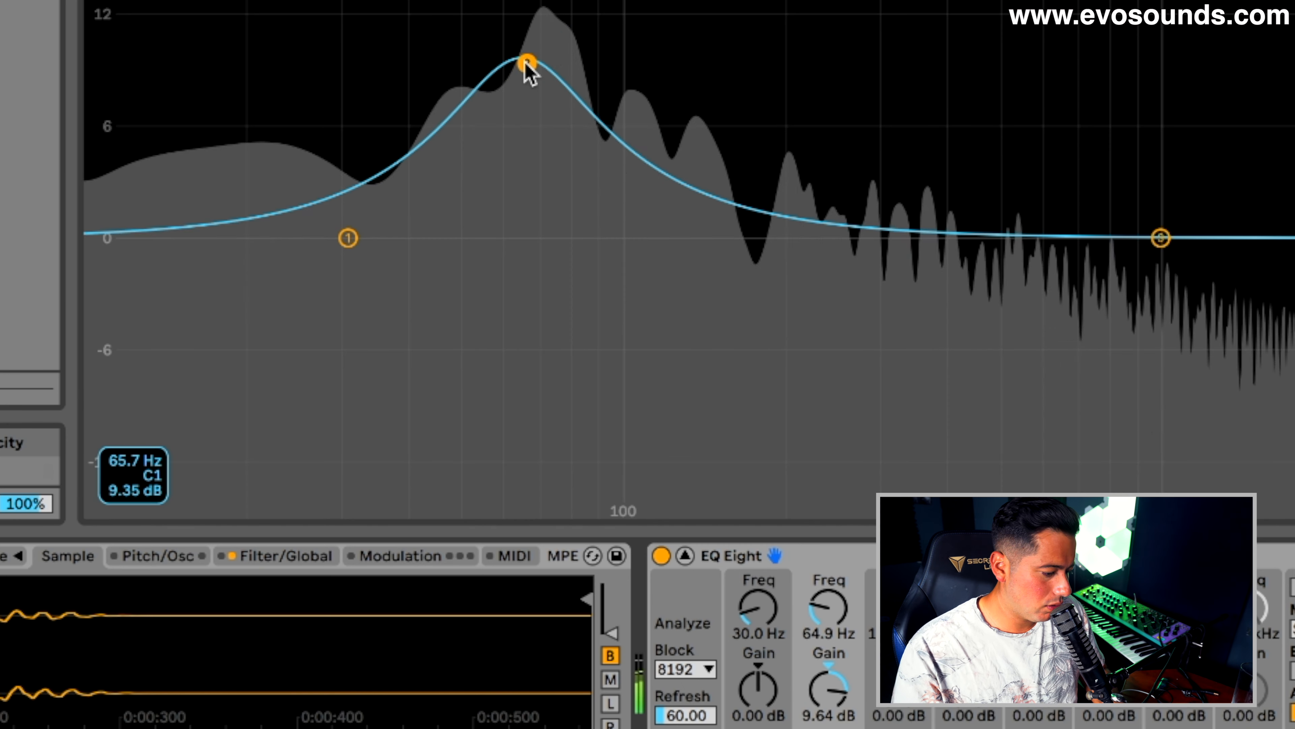
pyautogui.moveTo(527, 63); pyautogui.dragTo(520, 236)
pyautogui.click(685, 556)
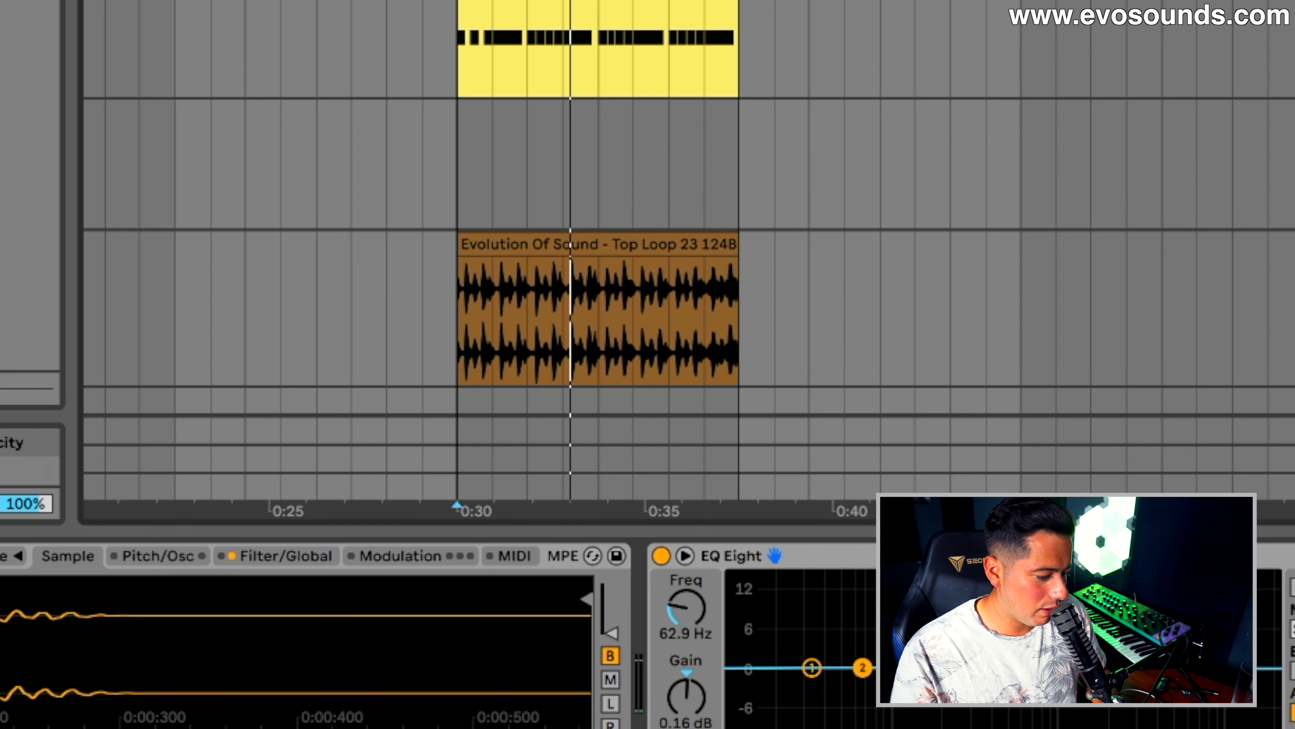
# Create a two-bar MIDI clip on the Bass track at bar 17 with an eighth-note A2 on the first beat.
pyautogui.click(510, 2)
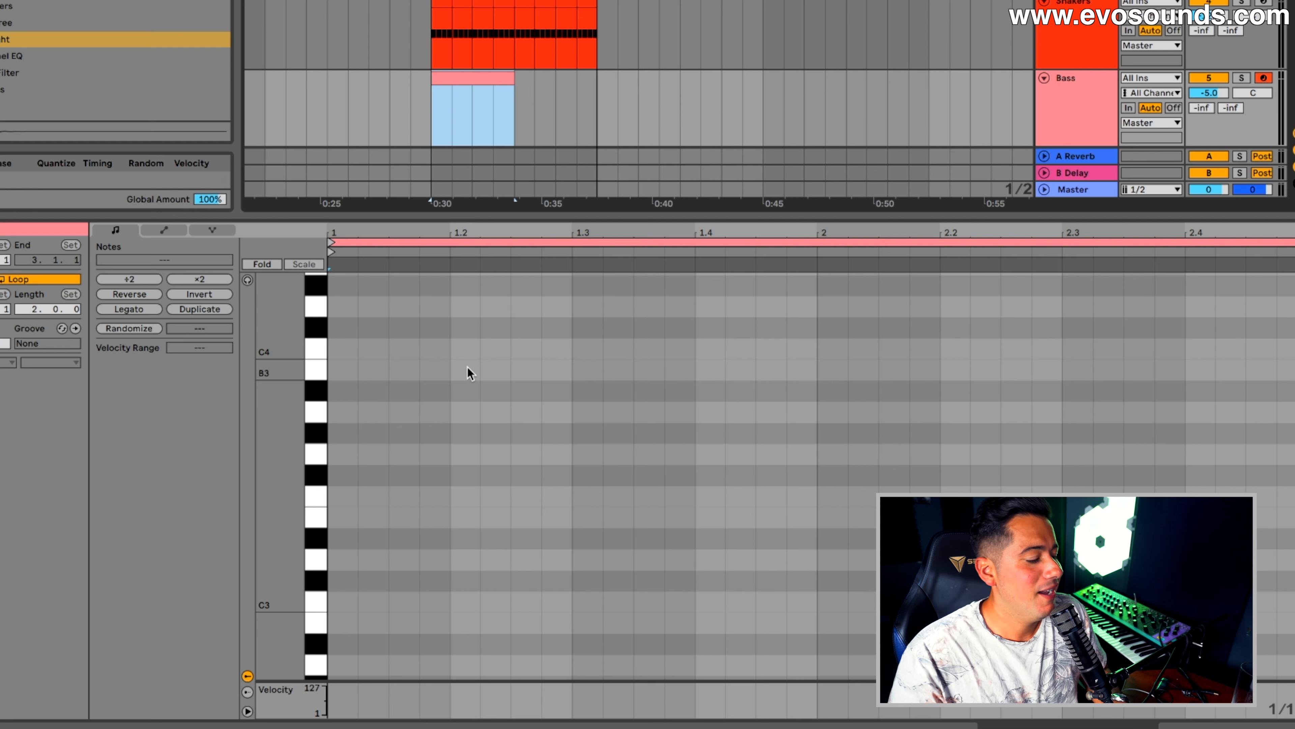
pyautogui.doubleClick(353, 413)
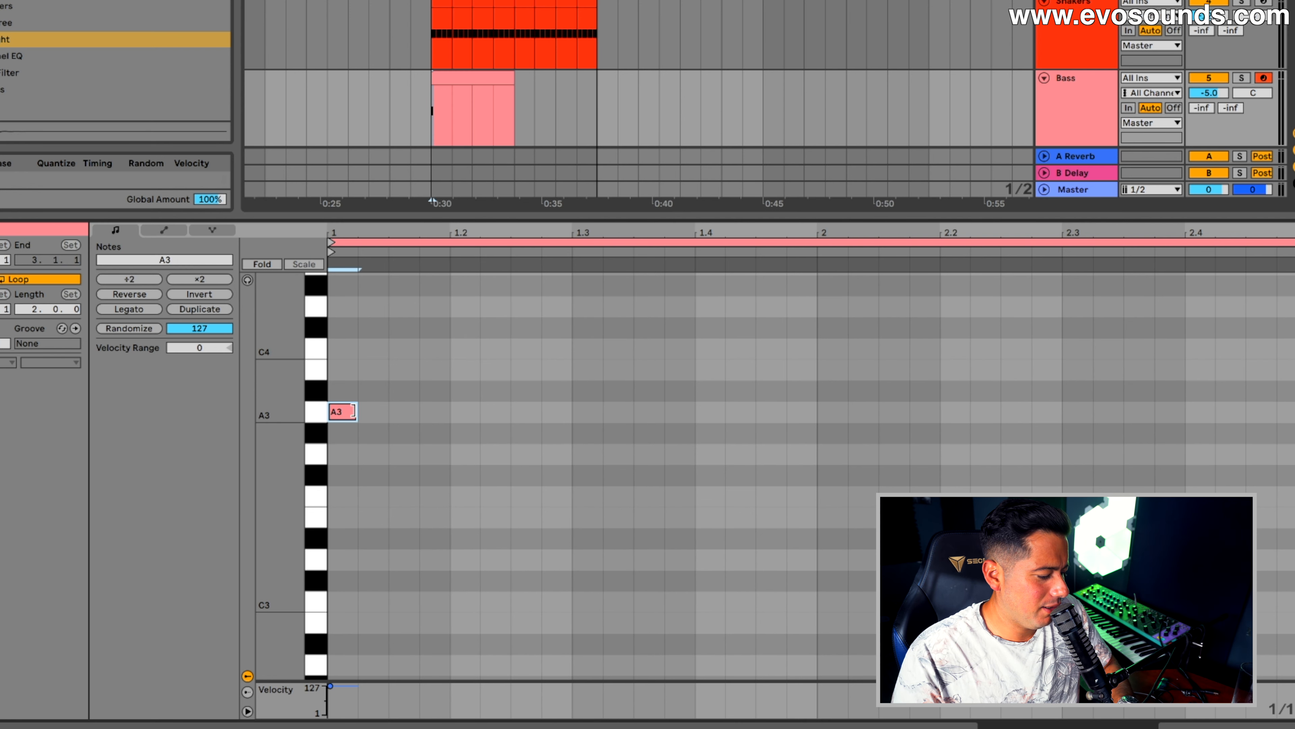
pyautogui.moveTo(354, 411); pyautogui.dragTo(386, 411)
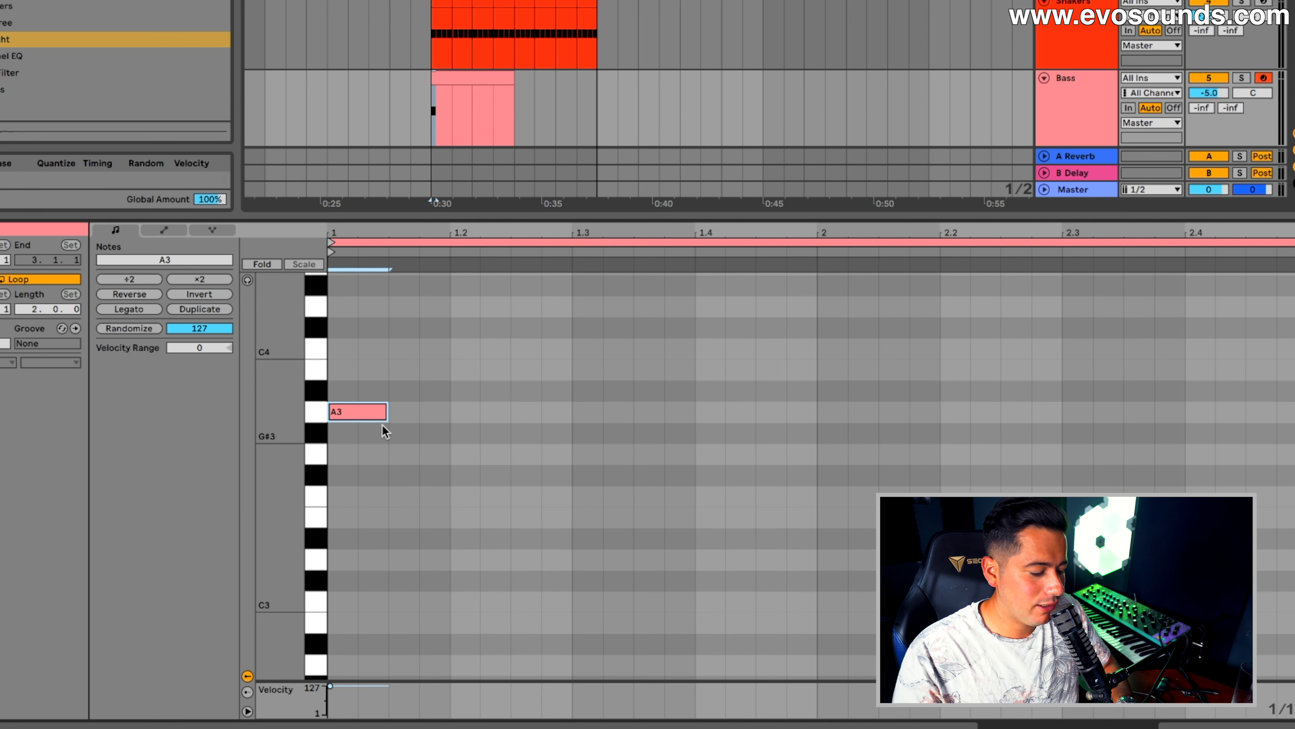
pyautogui.hotkey('shift', 'Down')
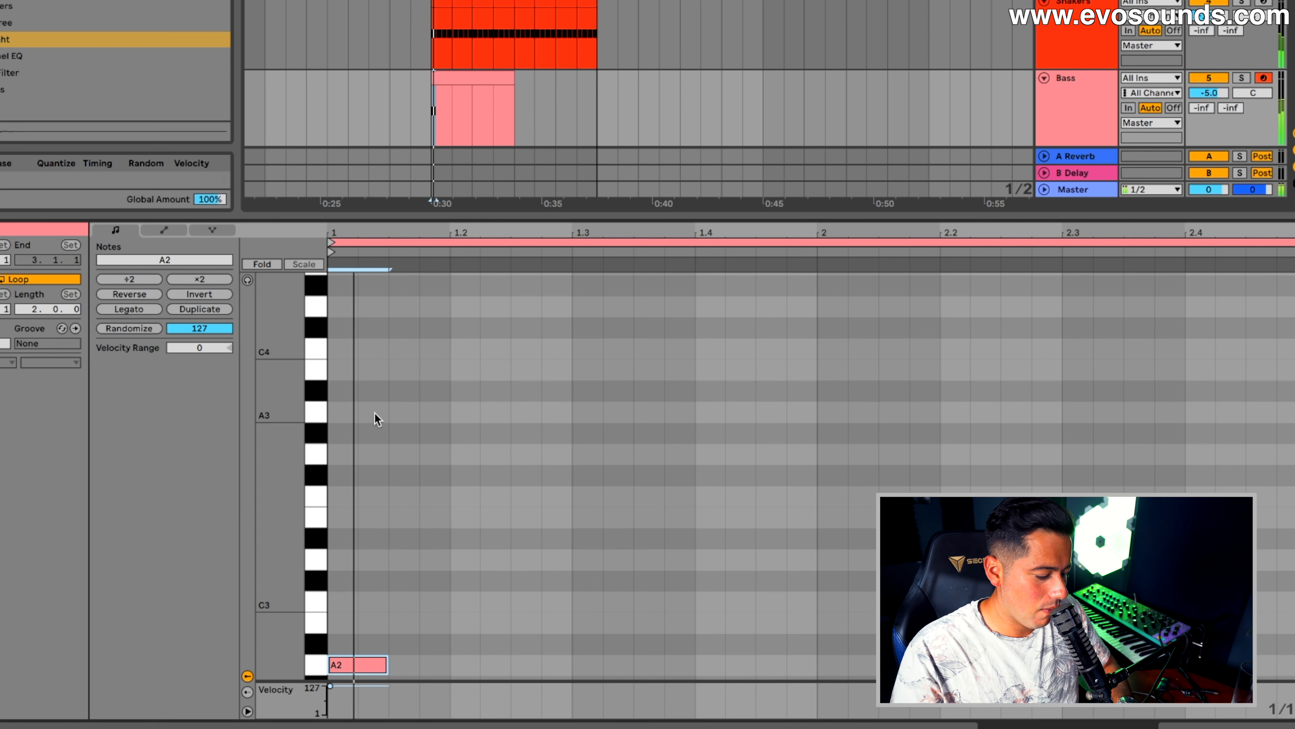
# Solo the Bass track with its volume at 0.7 dB and try the first note in neighbouring octaves, returning it to A2.
pyautogui.click(1242, 78)
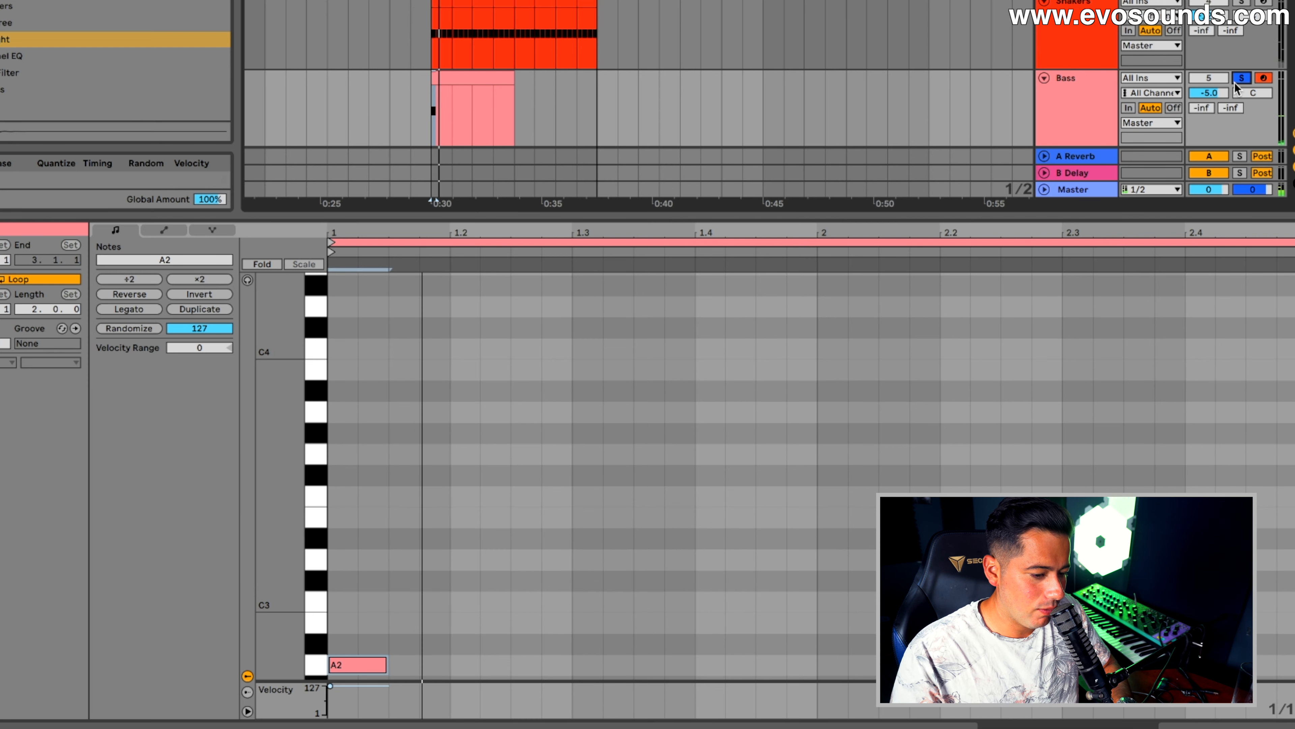
pyautogui.scroll(-3, 485, 518)
pyautogui.scroll(-1, 485, 518)
pyautogui.hotkey('shift', 'Up')
pyautogui.hotkey('shift', 'Down')
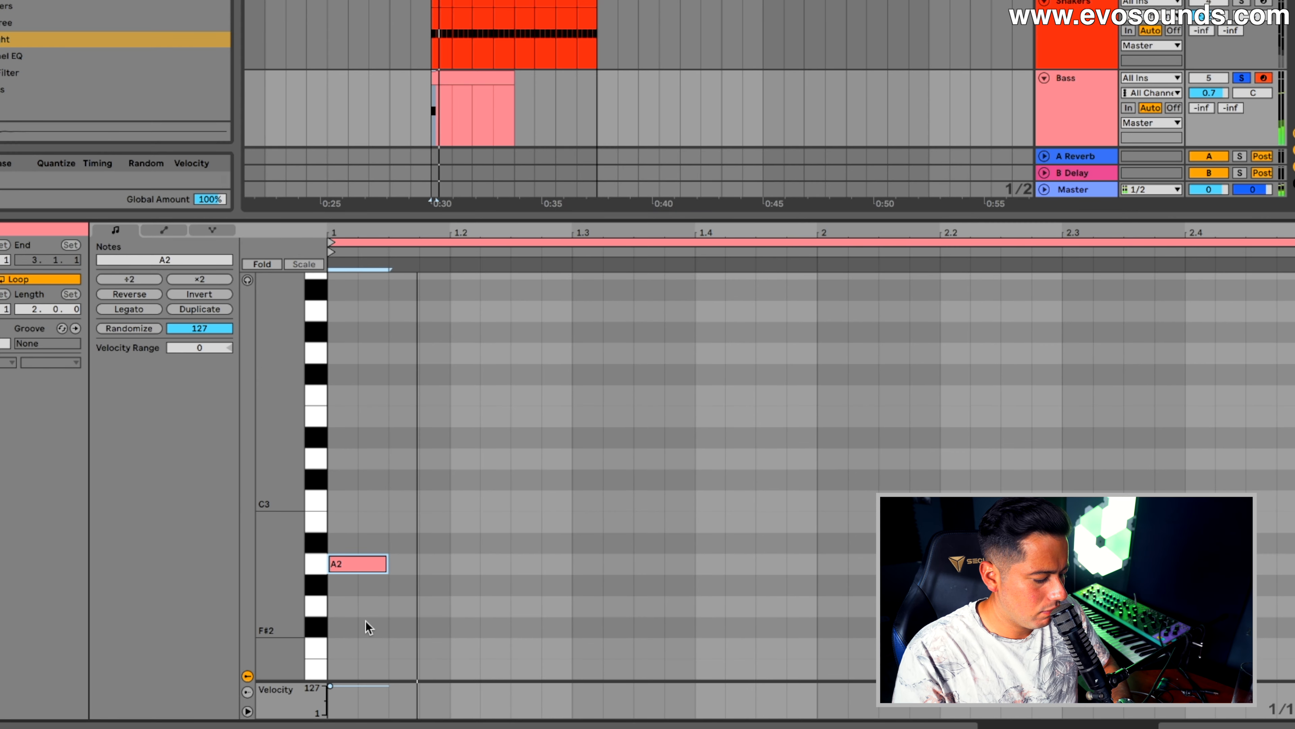
pyautogui.hotkey('shift', 'Down')
pyautogui.hotkey('shift', 'Up')
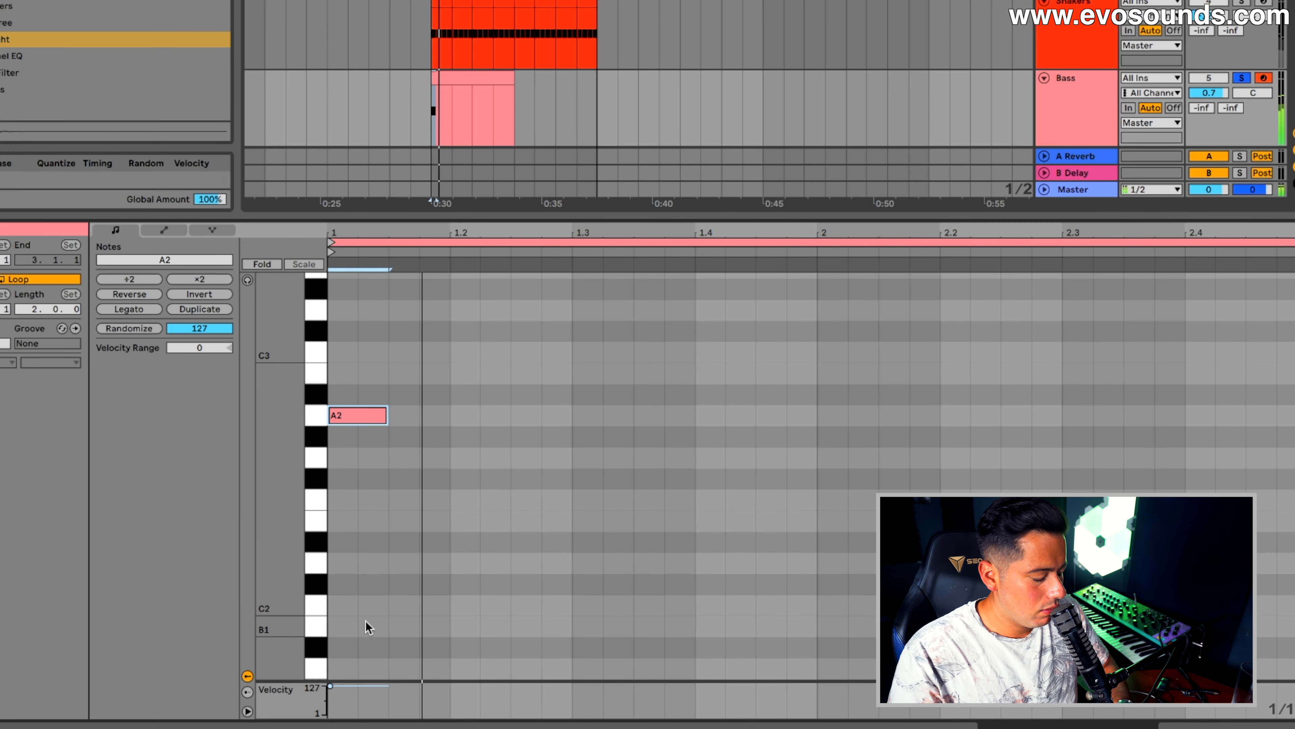
# Add an eighth-note A#2 and C3 between beats 1 and 3, plus a one-beat A#2 on beat 3 of the bass clip.
pyautogui.doubleClick(409, 421)
pyautogui.moveTo(420, 412); pyautogui.dragTo(693, 394)
pyautogui.doubleClick(494, 396)
pyautogui.doubleClick(594, 353)
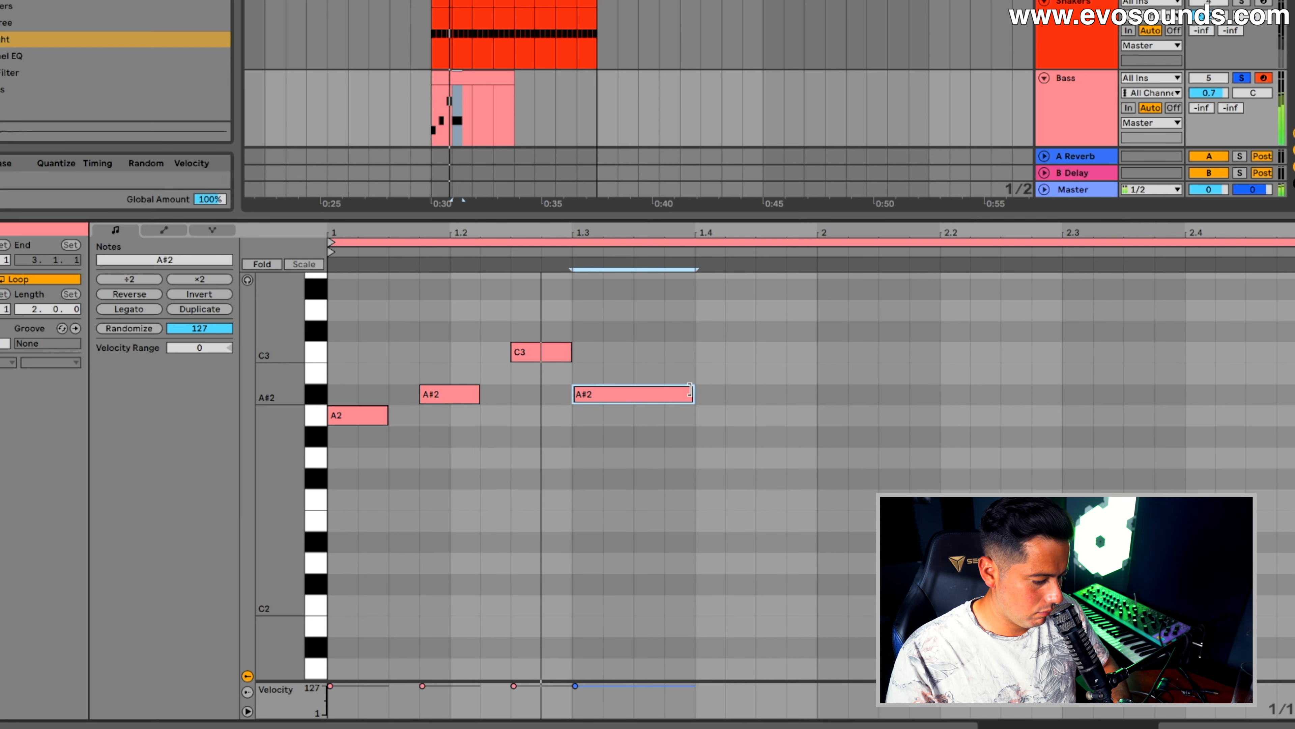
# Complete the first bar with an eighth-note A2 on beat 4 followed by A3, and duplicate the bar's notes into bar 2.
pyautogui.doubleClick(706, 396)
pyautogui.moveTo(705, 397); pyautogui.dragTo(718, 418)
pyautogui.moveTo(812, 417); pyautogui.dragTo(755, 417)
pyautogui.doubleClick(762, 417)
pyautogui.hotkey('shift', 'Up')
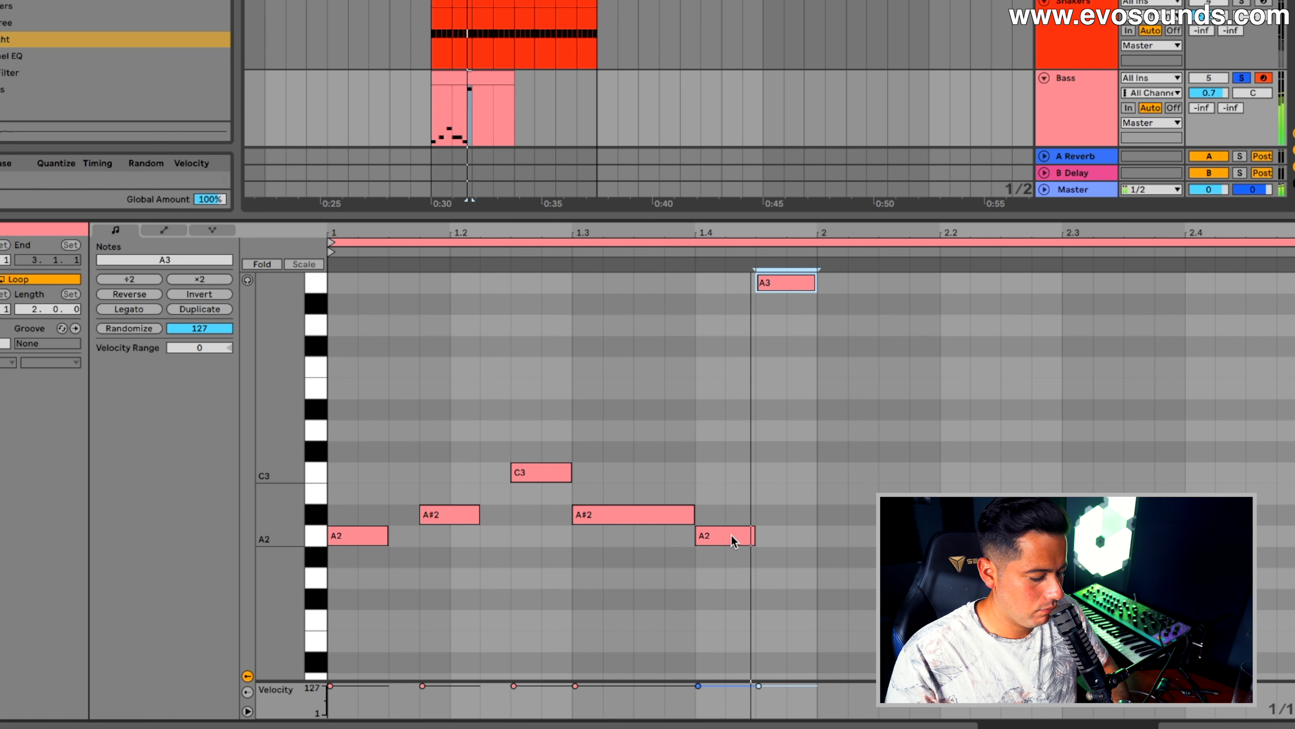
pyautogui.moveTo(808, 567); pyautogui.dragTo(327, 260)
pyautogui.hotkey('ctrl', 'd')
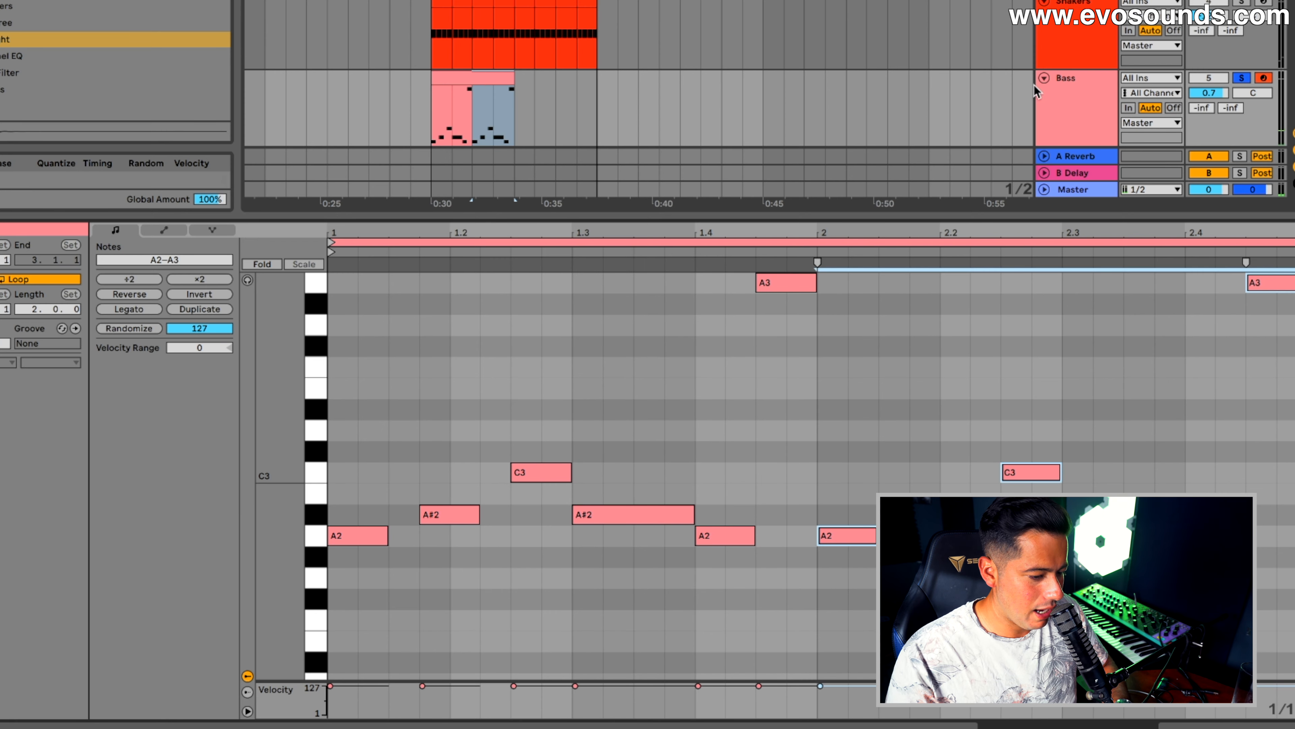
# Unsolo the Bass track to play it with the mix, and duplicate its two-bar clip to fill the four-bar loop.
pyautogui.click(1104, 92)
pyautogui.click(1242, 79)
pyautogui.press('space')
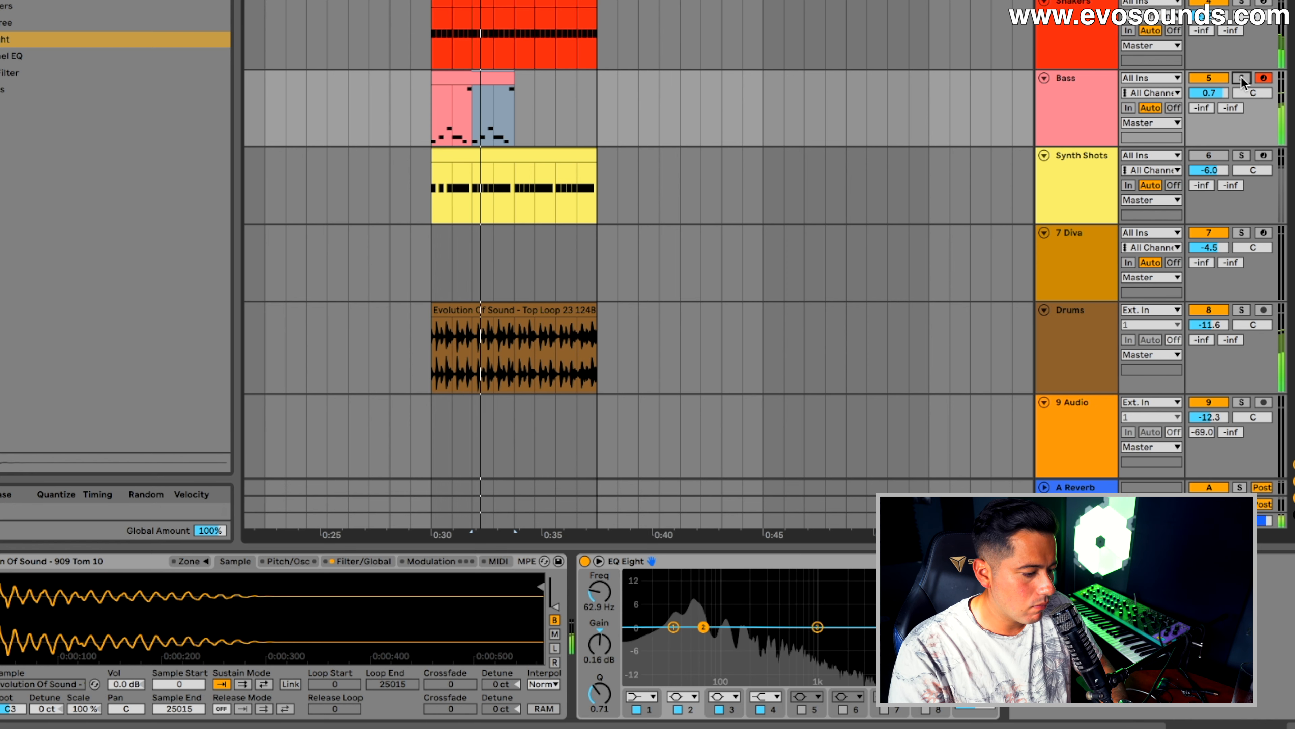
pyautogui.click(464, 78)
pyautogui.hotkey('ctrl', 'd')
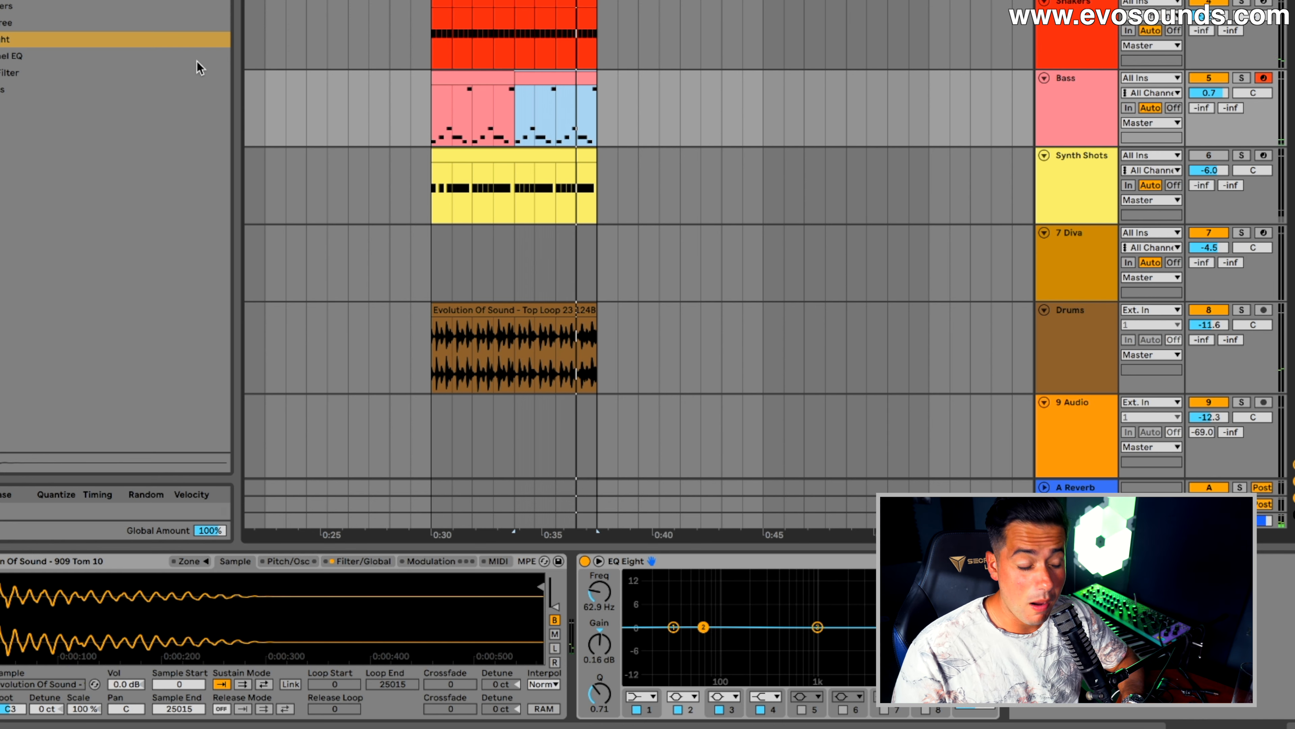
# Add the Soundtoys Decapitator plug-in between Sampler and EQ Eight on the Bass track.
pyautogui.hotkey('ctrl', 'f')
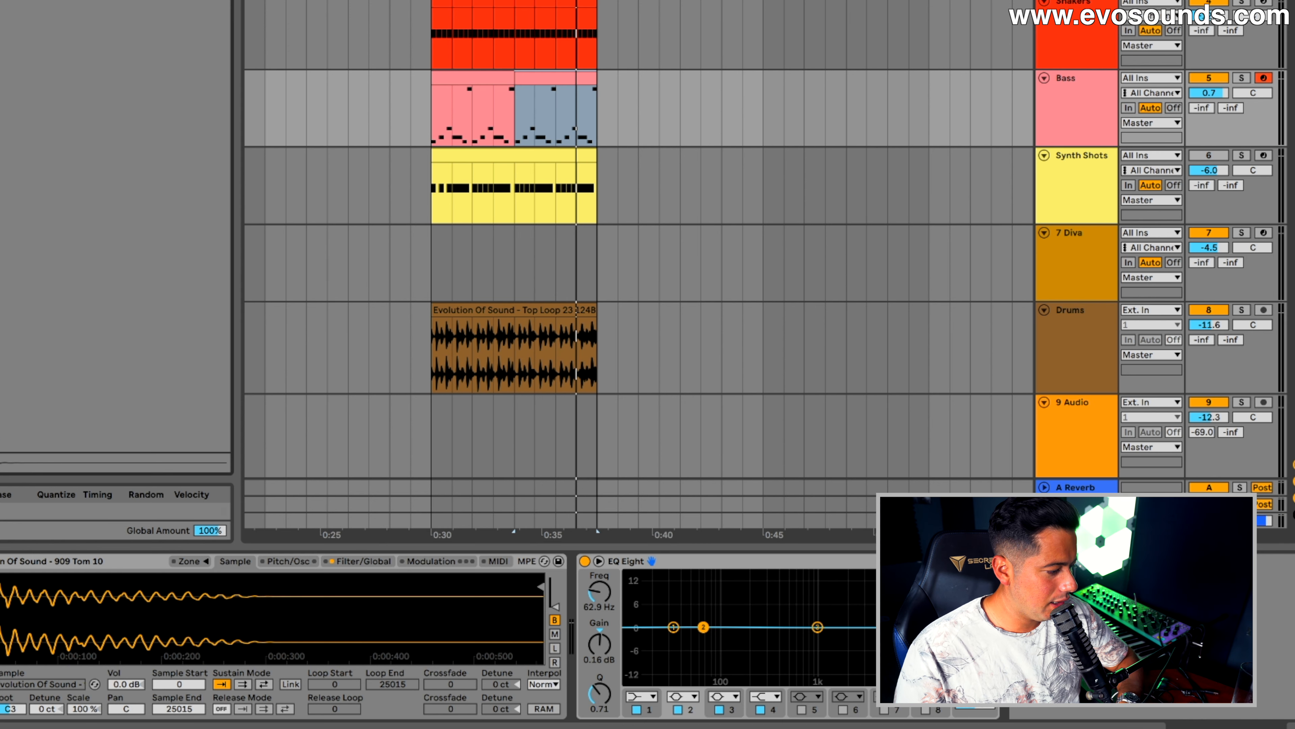
pyautogui.moveTo(2, 7); pyautogui.dragTo(566, 613)
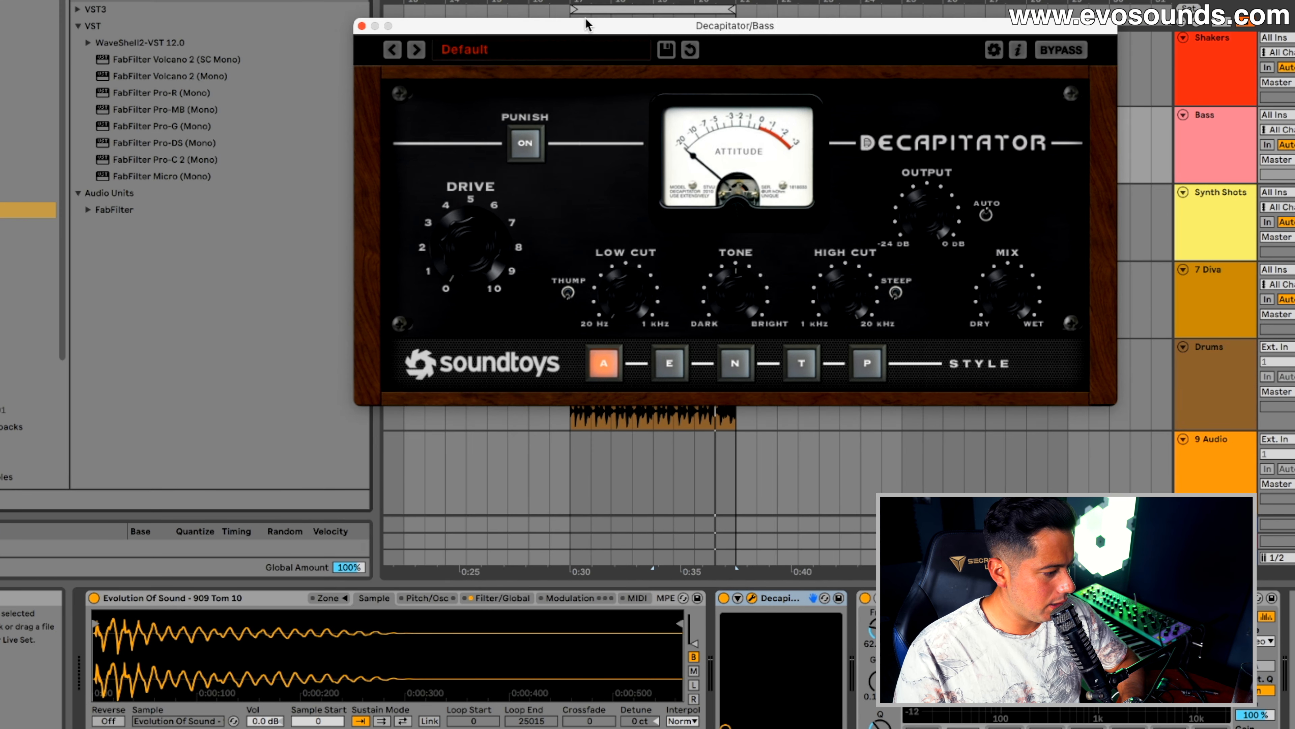
pyautogui.moveTo(586, 19); pyautogui.dragTo(619, 13)
# Add the Utility preset Mono.adv before Decapitator and set its input channel to Left.
pyautogui.click(10, 160)
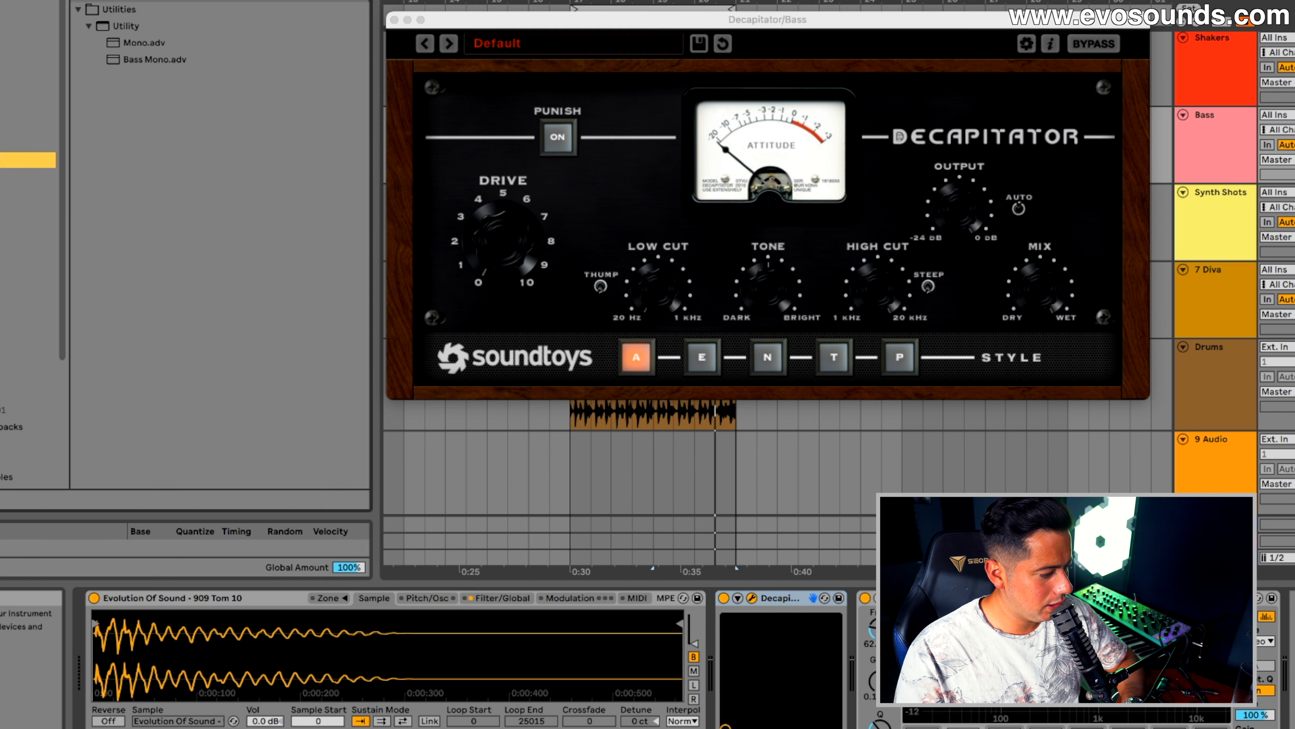
pyautogui.moveTo(122, 46); pyautogui.dragTo(724, 696)
pyautogui.click(753, 642)
pyautogui.click(737, 655)
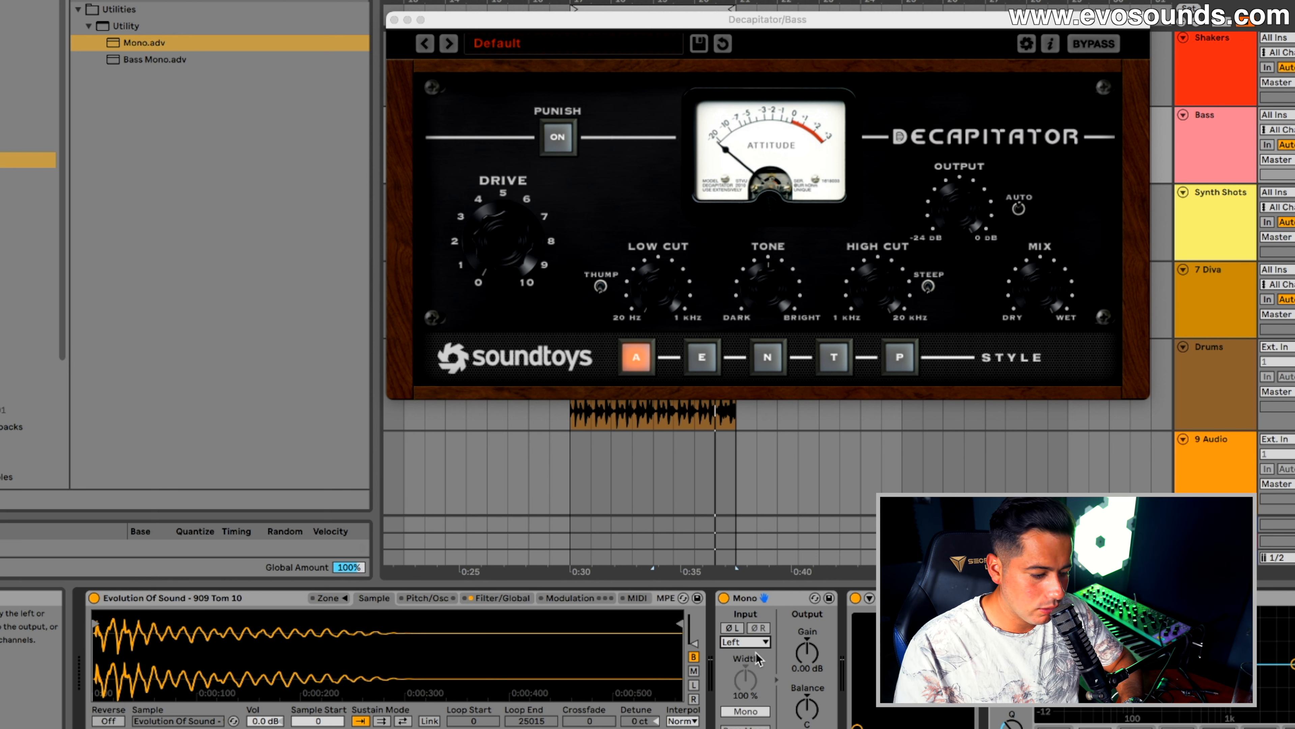
# Set Decapitator's style to E and raise its drive to about 4.
pyautogui.click(702, 360)
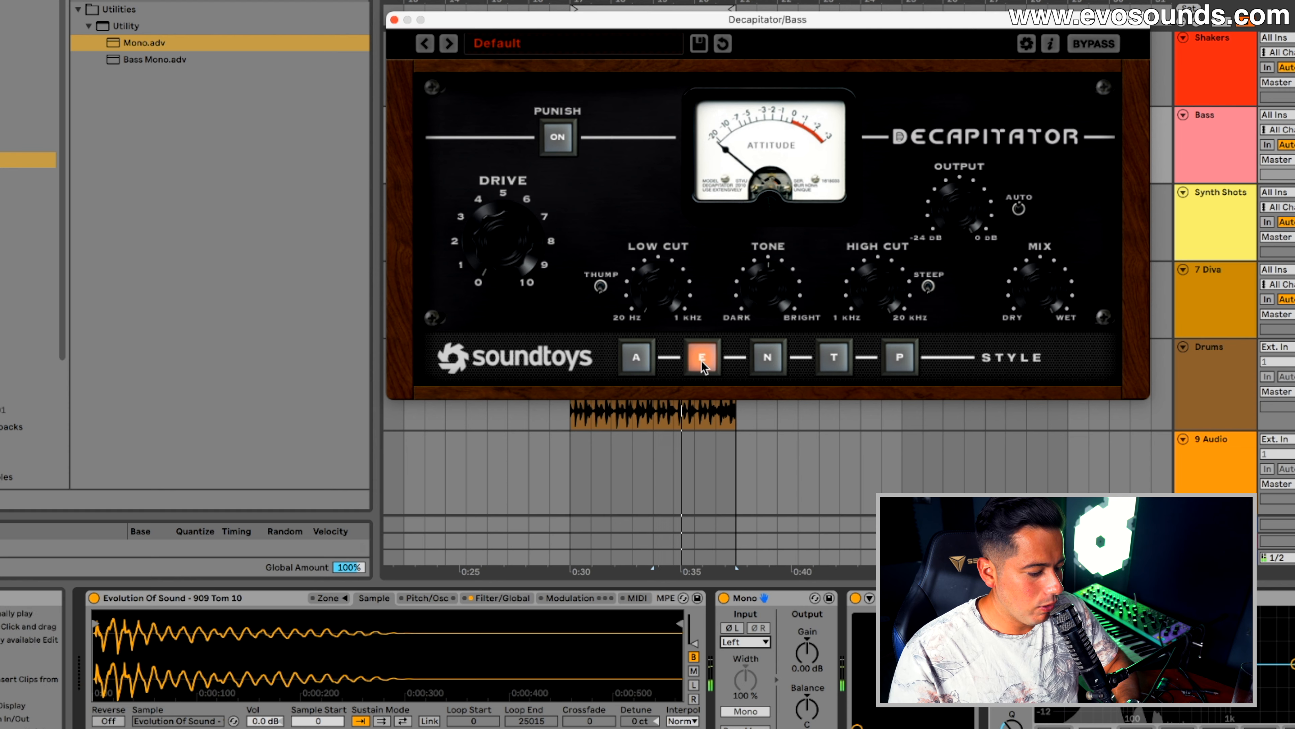
pyautogui.moveTo(504, 278); pyautogui.dragTo(505, 258)
pyautogui.click(997, 597)
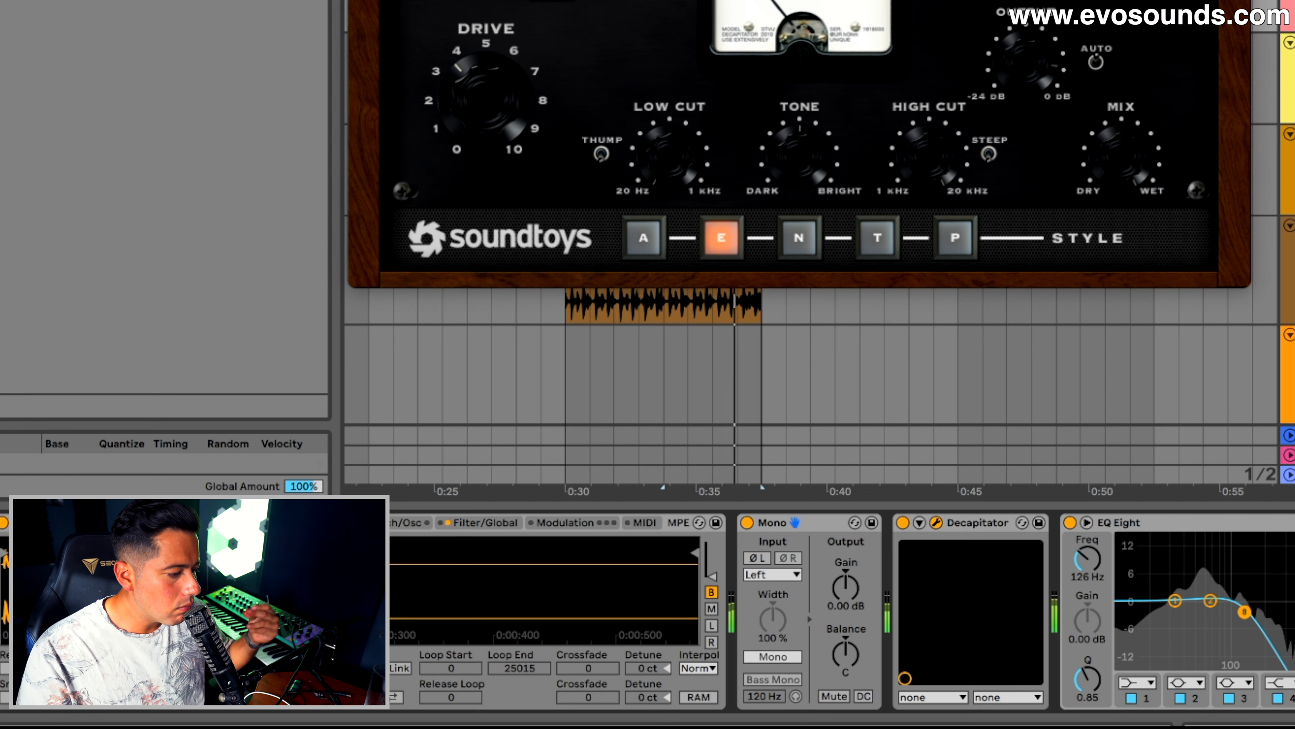
# Play the loop with Decapitator on and bypassed to compare the saturated and clean bass, leaving Decapitator enabled.
pyautogui.press('super+alt+p')
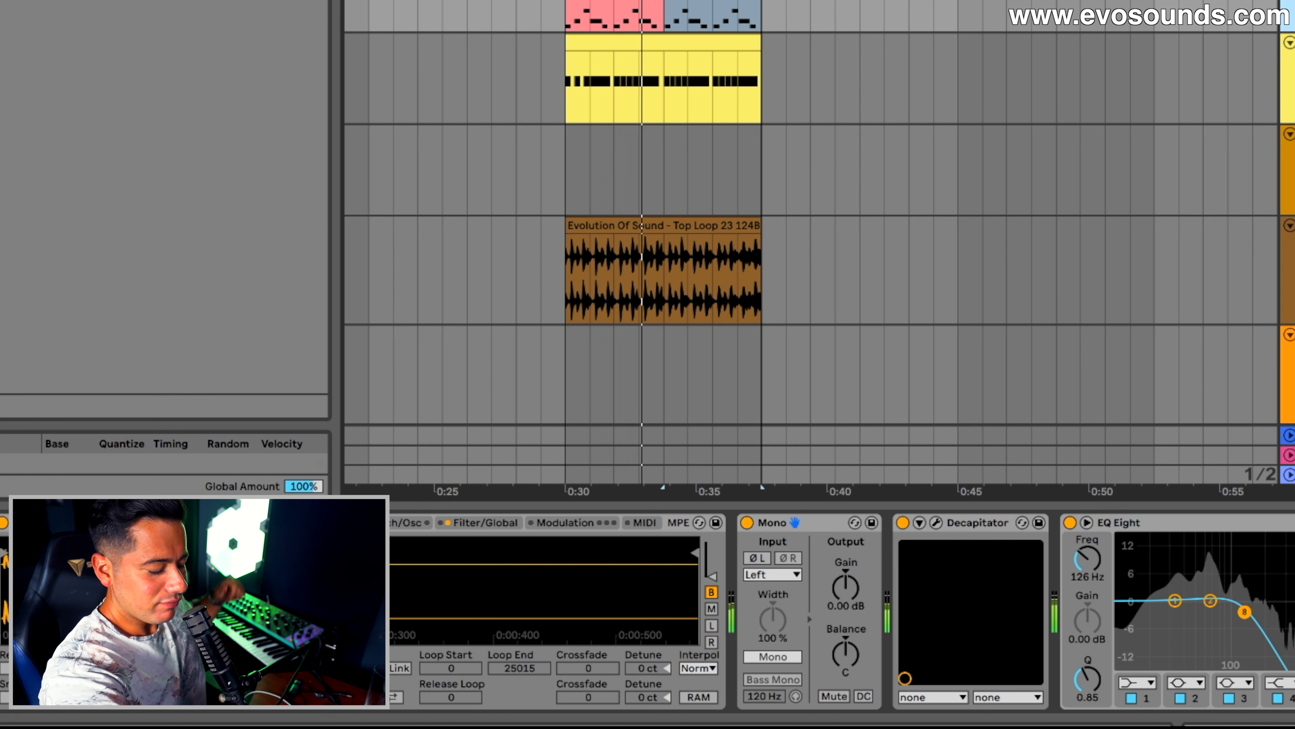
pyautogui.press('space')
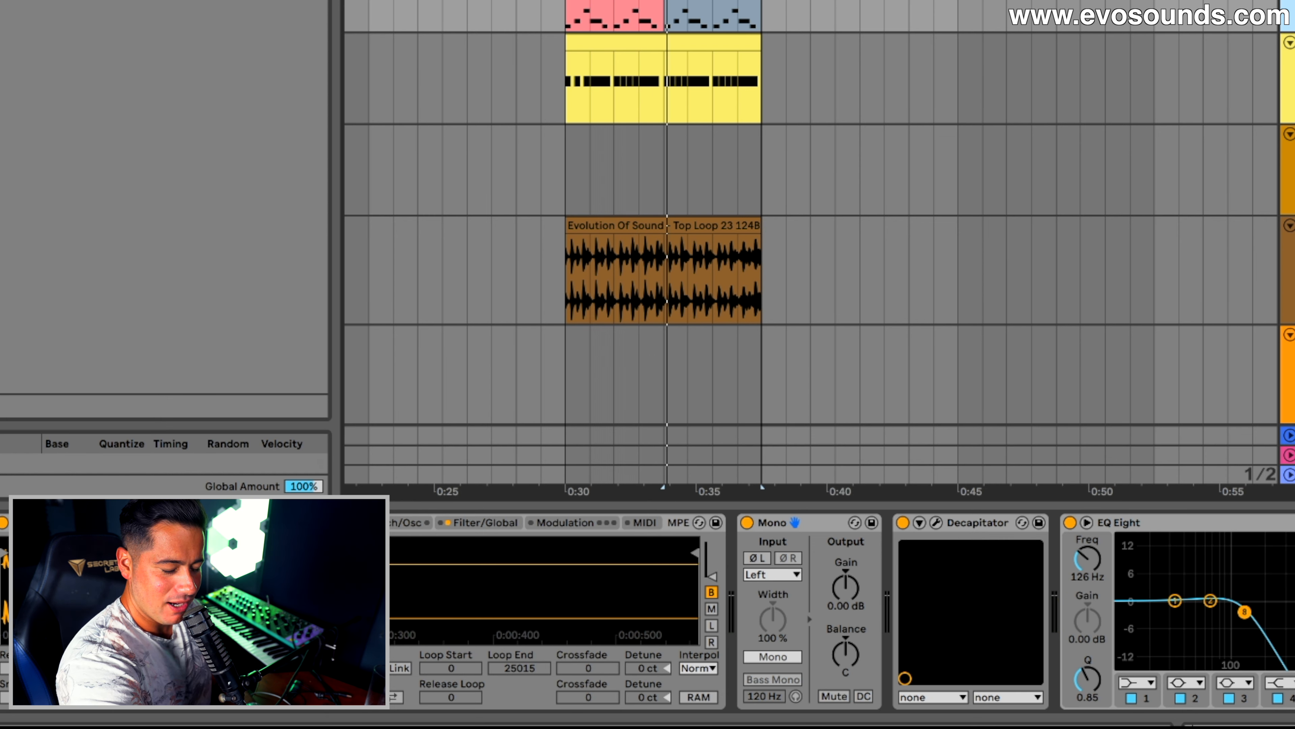
pyautogui.press('space')
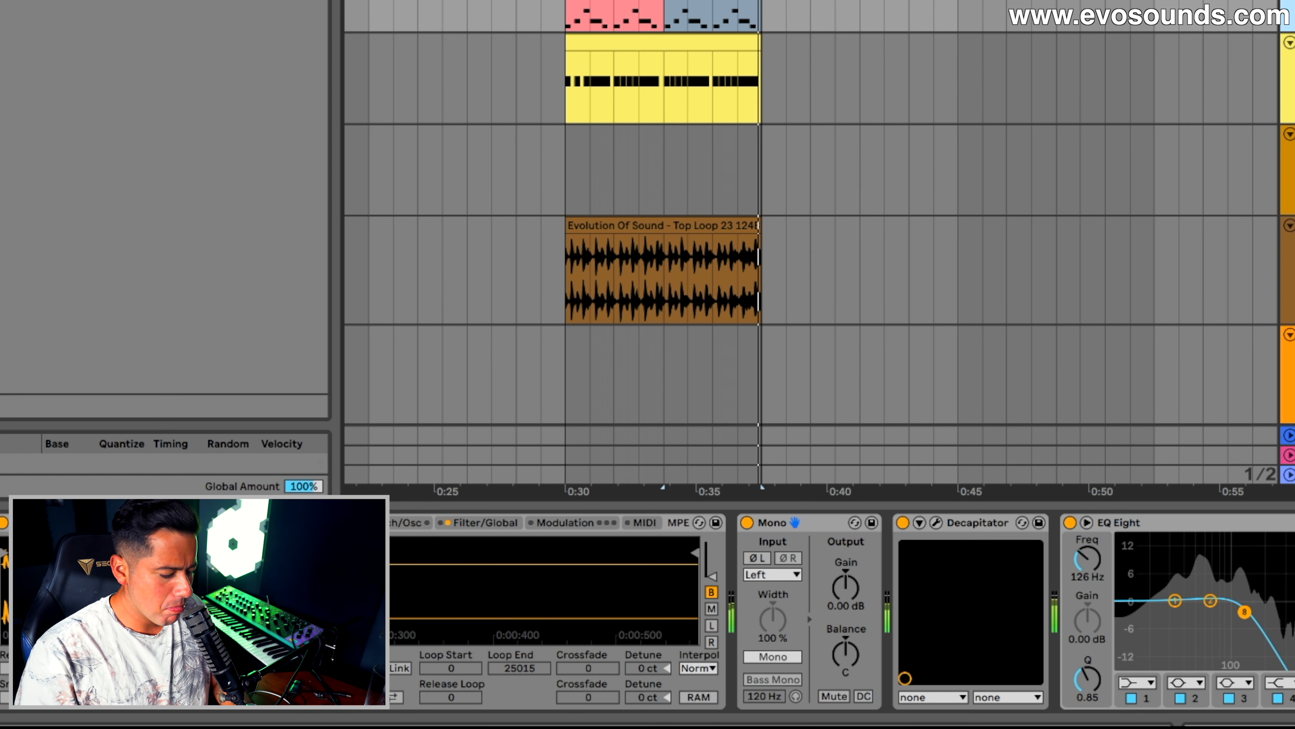
pyautogui.press('space')
pyautogui.click(903, 522)
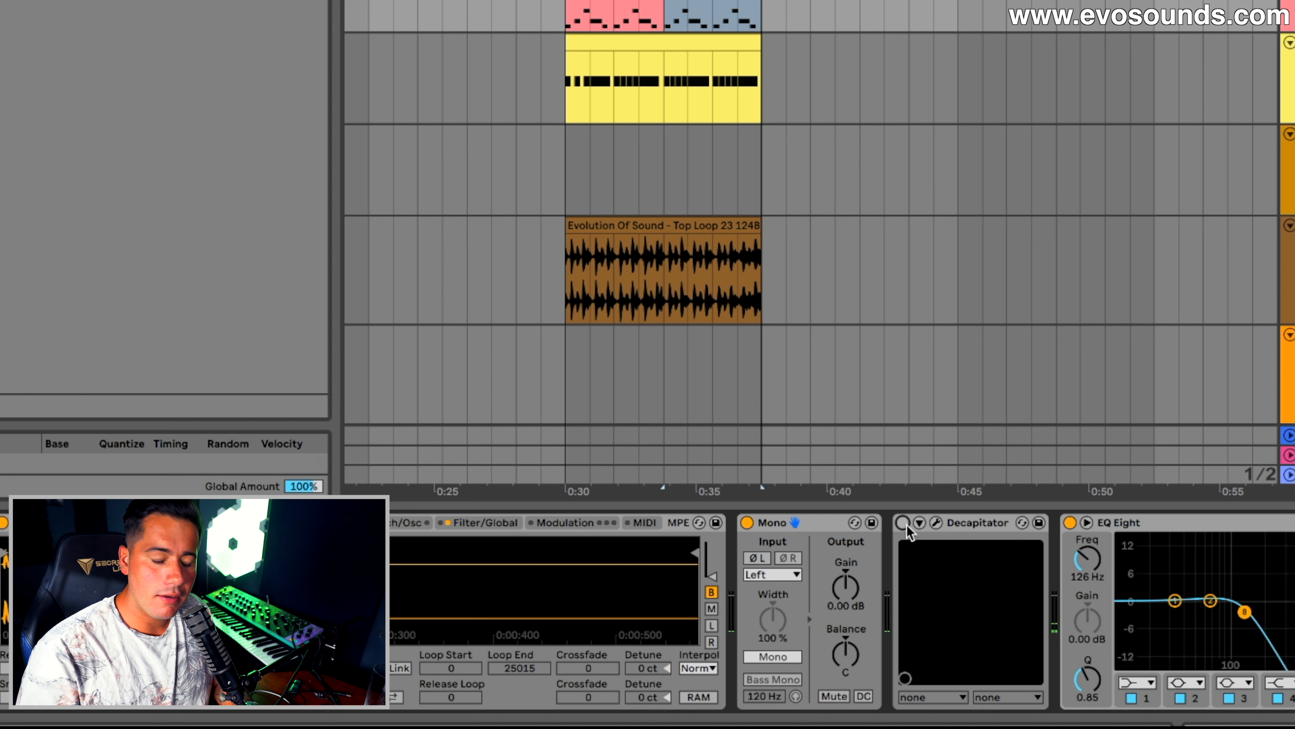
pyautogui.press('space')
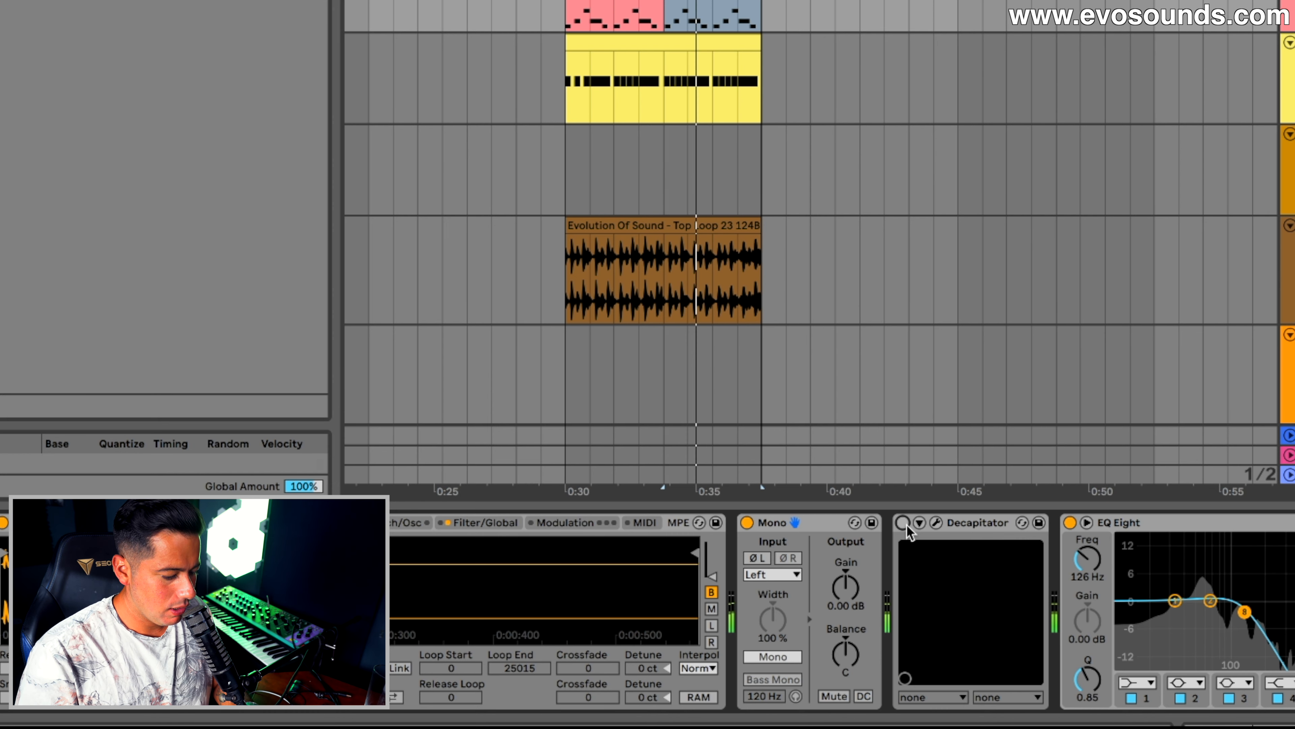
pyautogui.press('space')
pyautogui.click(904, 522)
pyautogui.click(936, 521)
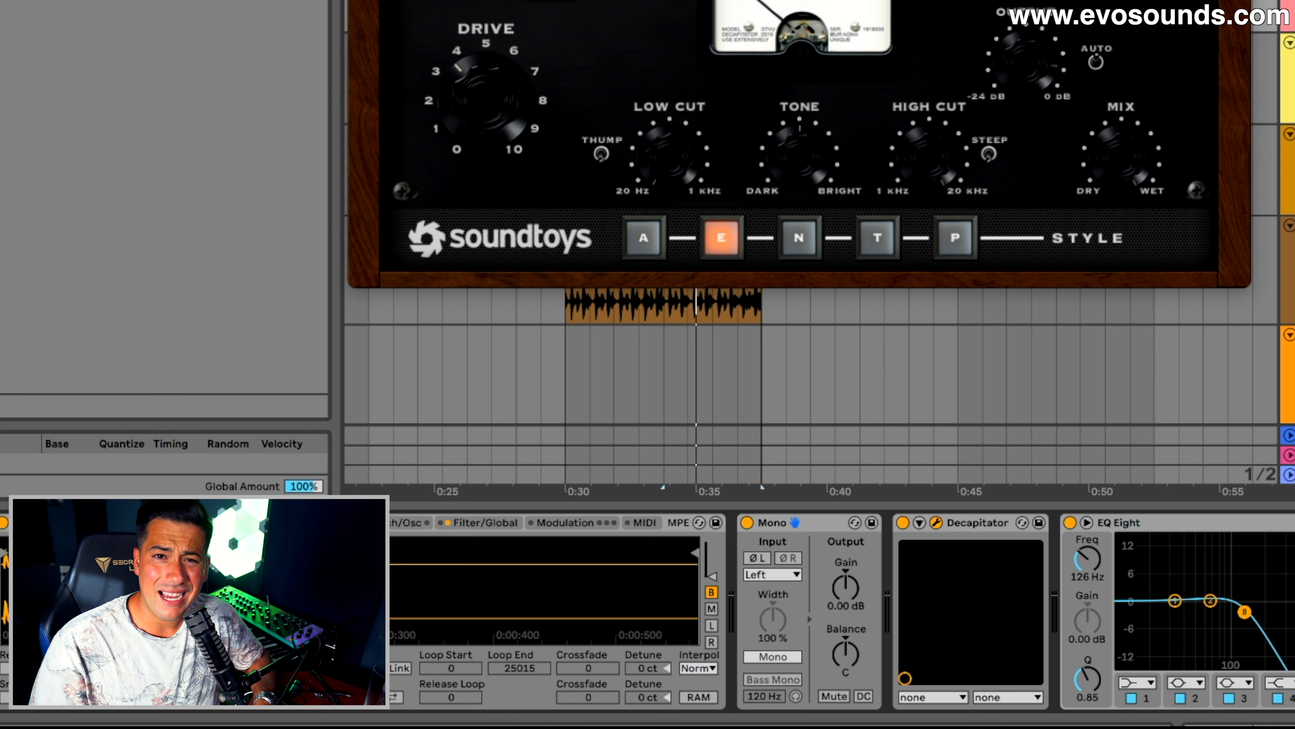
pyautogui.press('super+alt+p')
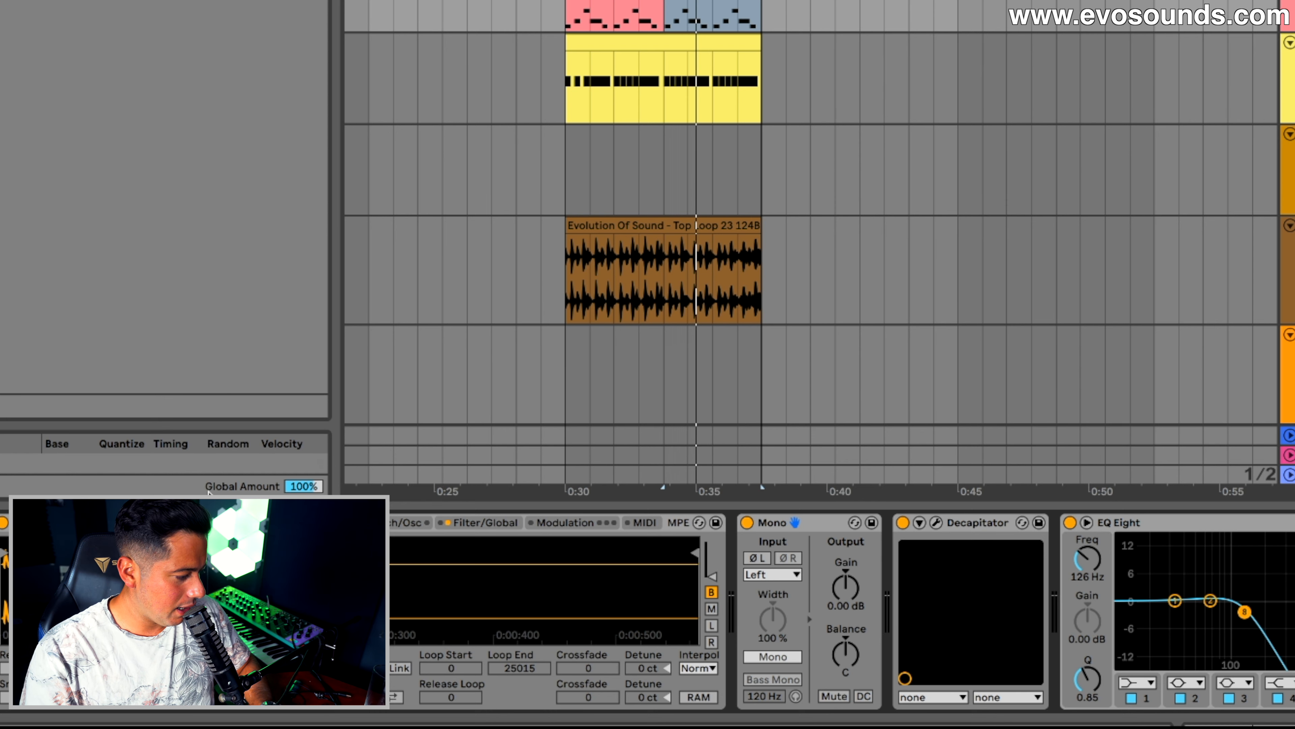
pyautogui.press('space')
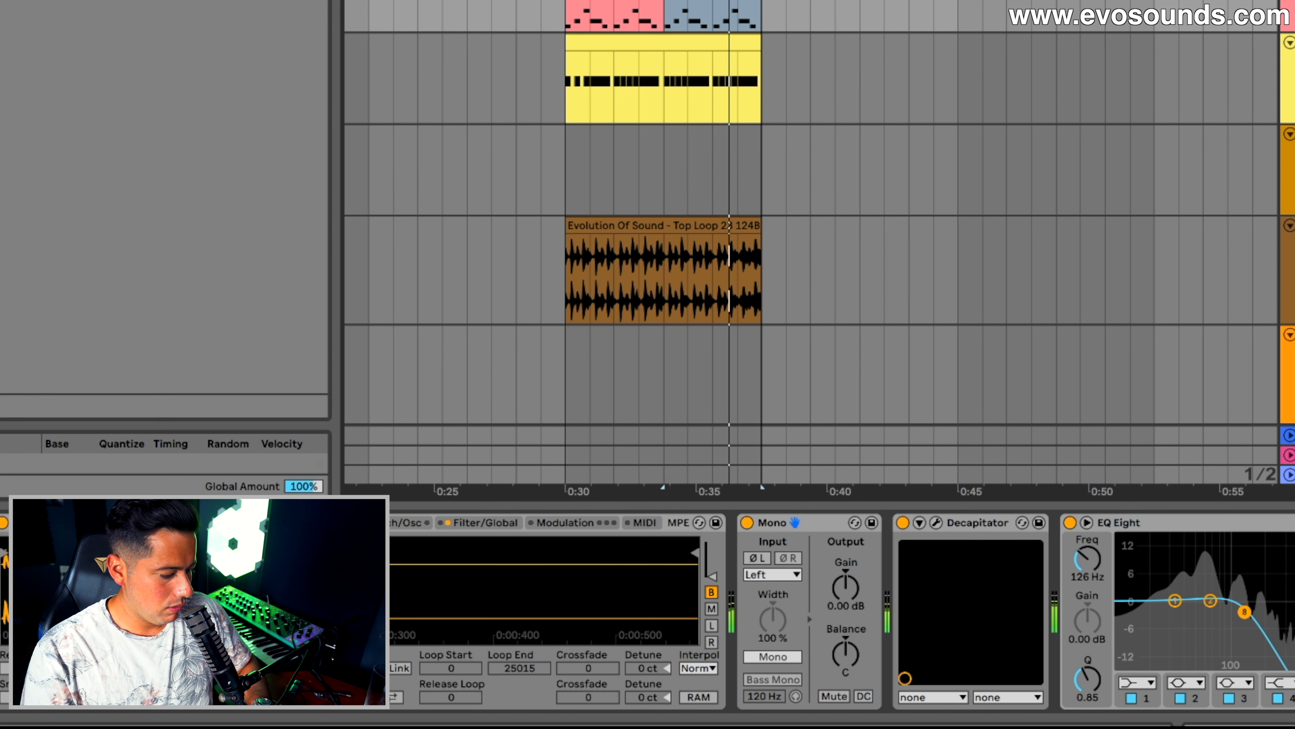
# Enable the pitch envelope in Sampler and set its amount to +7 st.
pyautogui.click(403, 522)
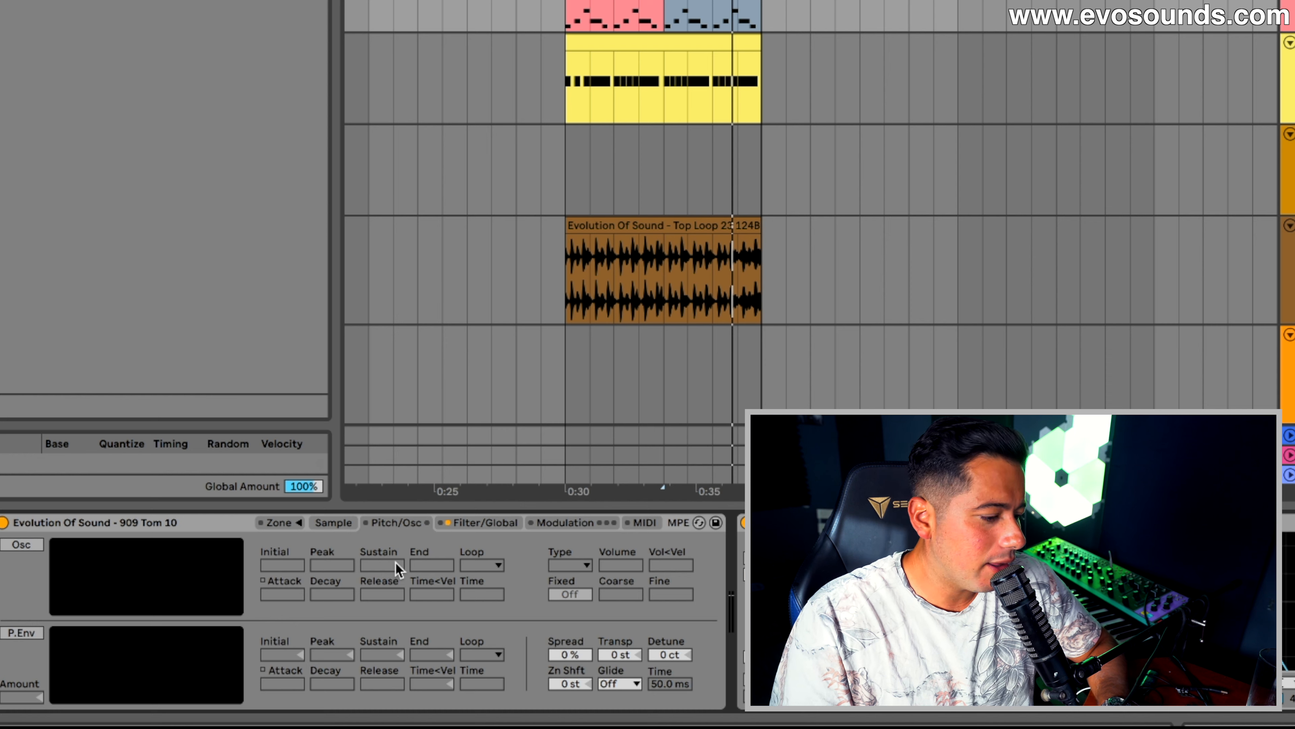
pyautogui.click(22, 633)
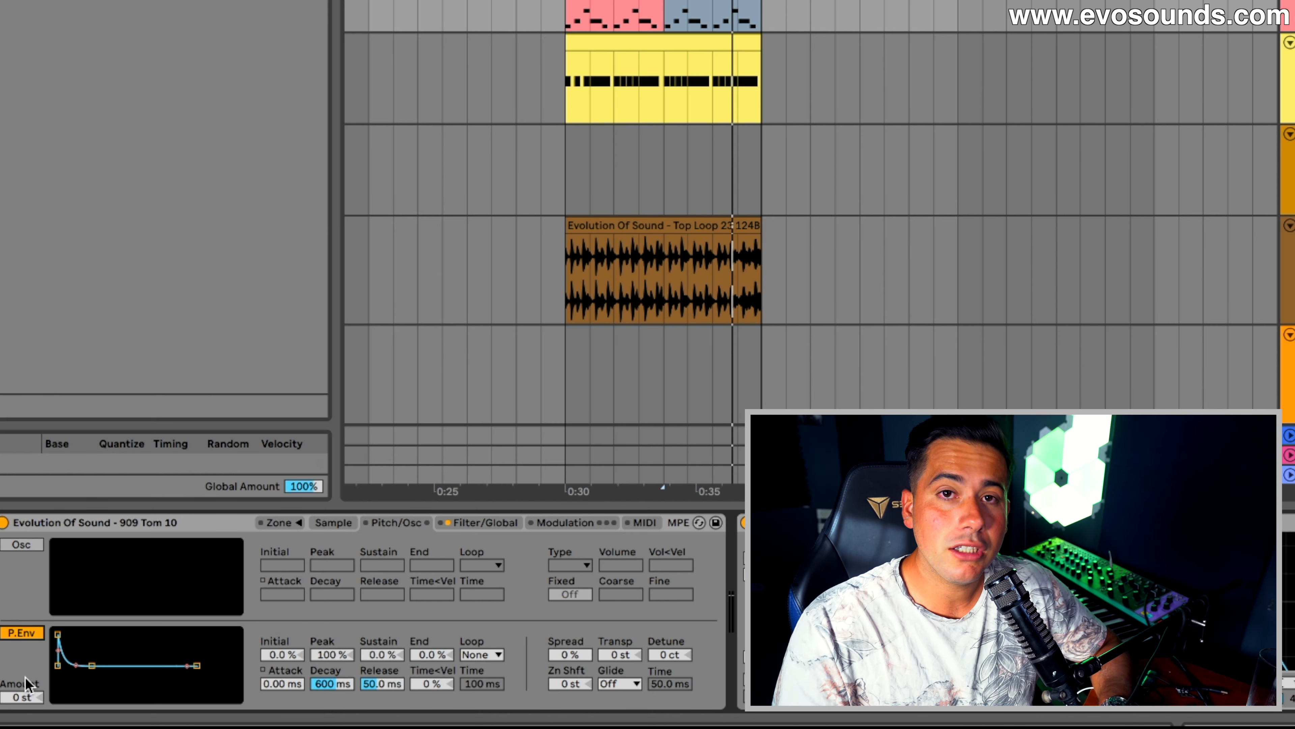
pyautogui.moveTo(20, 697); pyautogui.dragTo(20, 674)
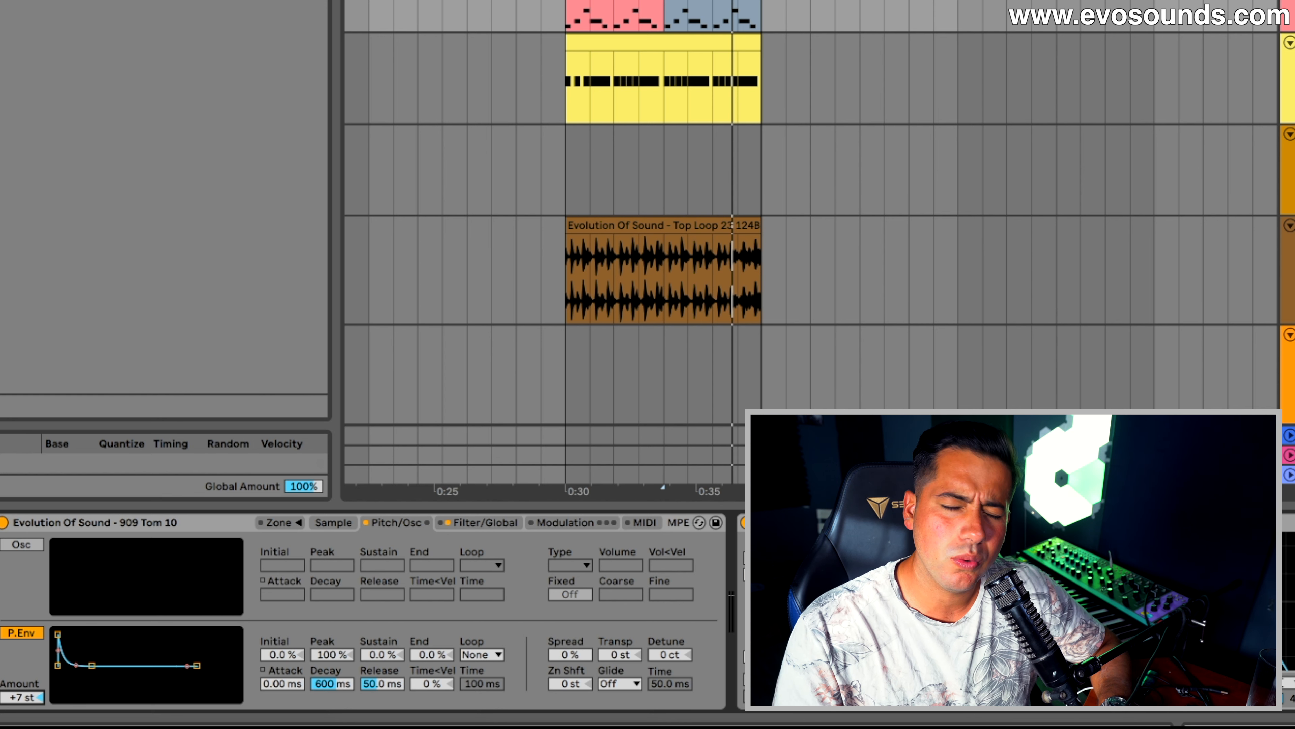
# Try longer and shorter pitch envelope decays, down to 531 ms, and switch the pitch envelope off again.
pyautogui.click(330, 669)
pyautogui.click(331, 683)
pyautogui.click(337, 670)
pyautogui.moveTo(334, 684); pyautogui.dragTo(334, 677)
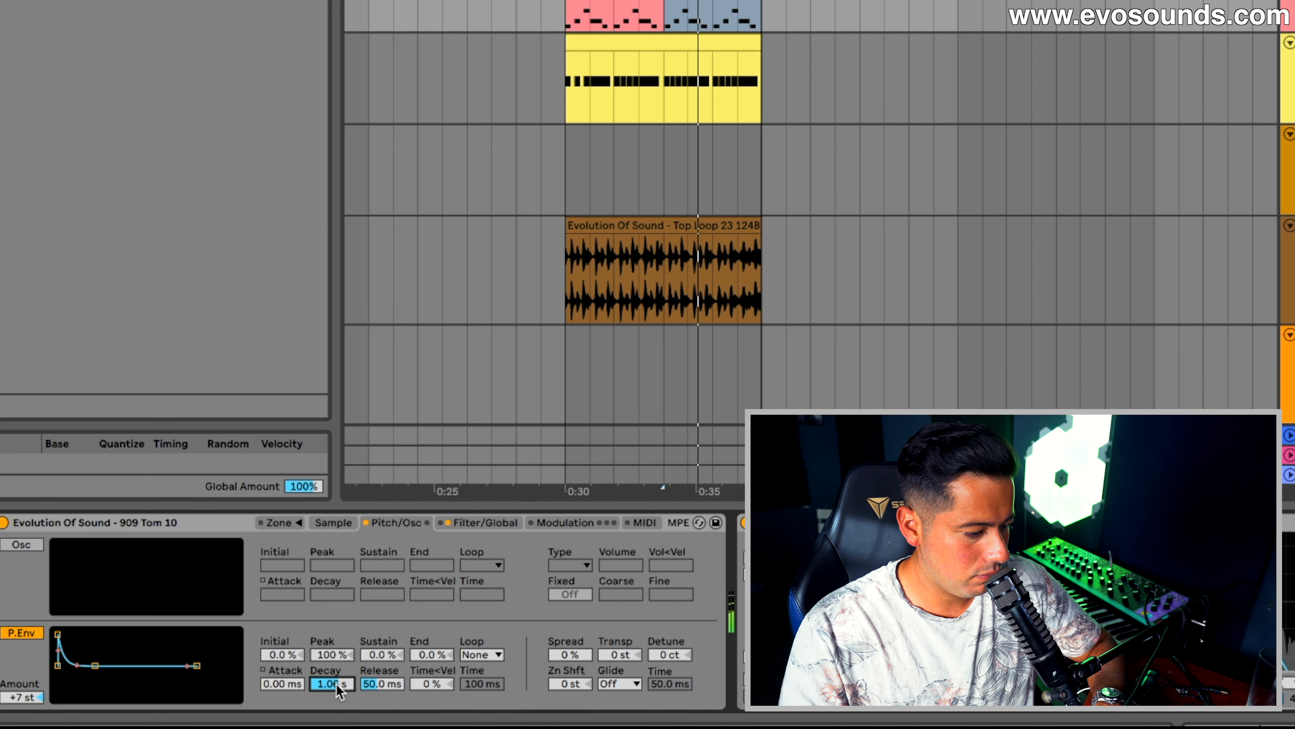
pyautogui.moveTo(334, 683); pyautogui.dragTo(334, 685)
pyautogui.press('space')
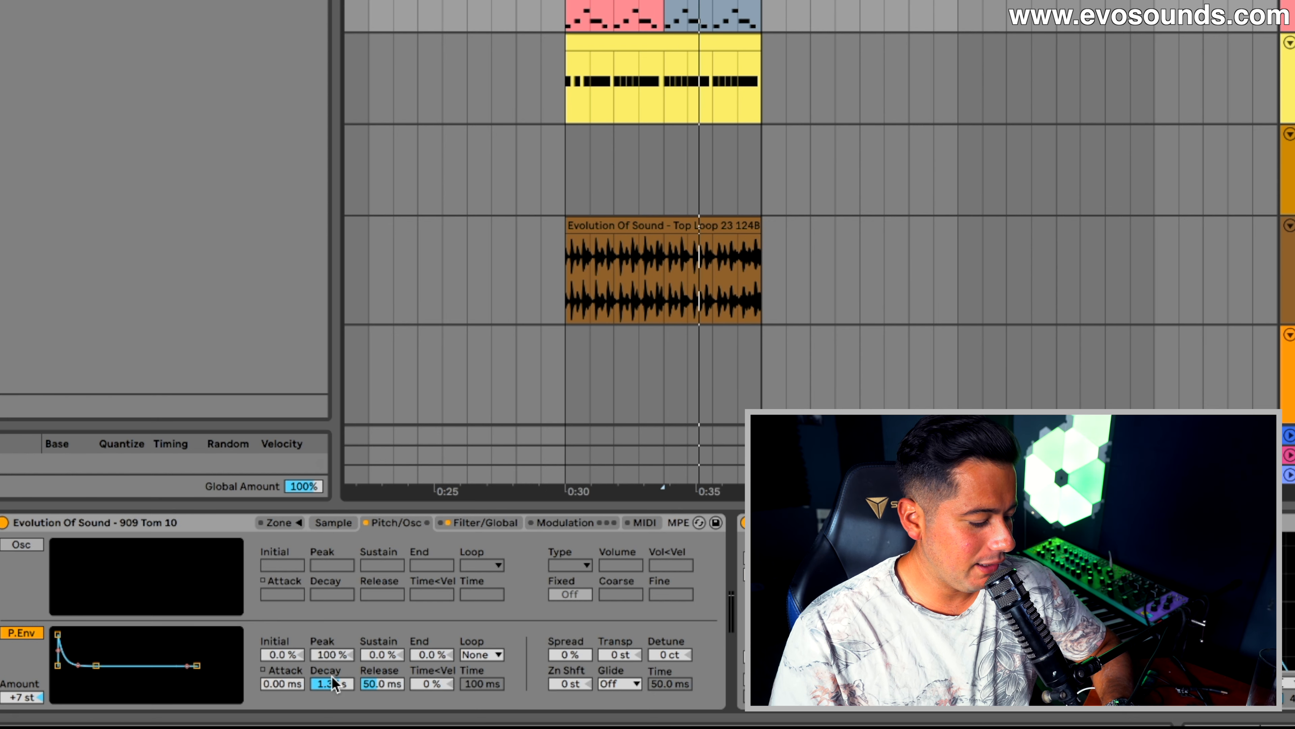
pyautogui.moveTo(336, 683); pyautogui.dragTo(336, 689)
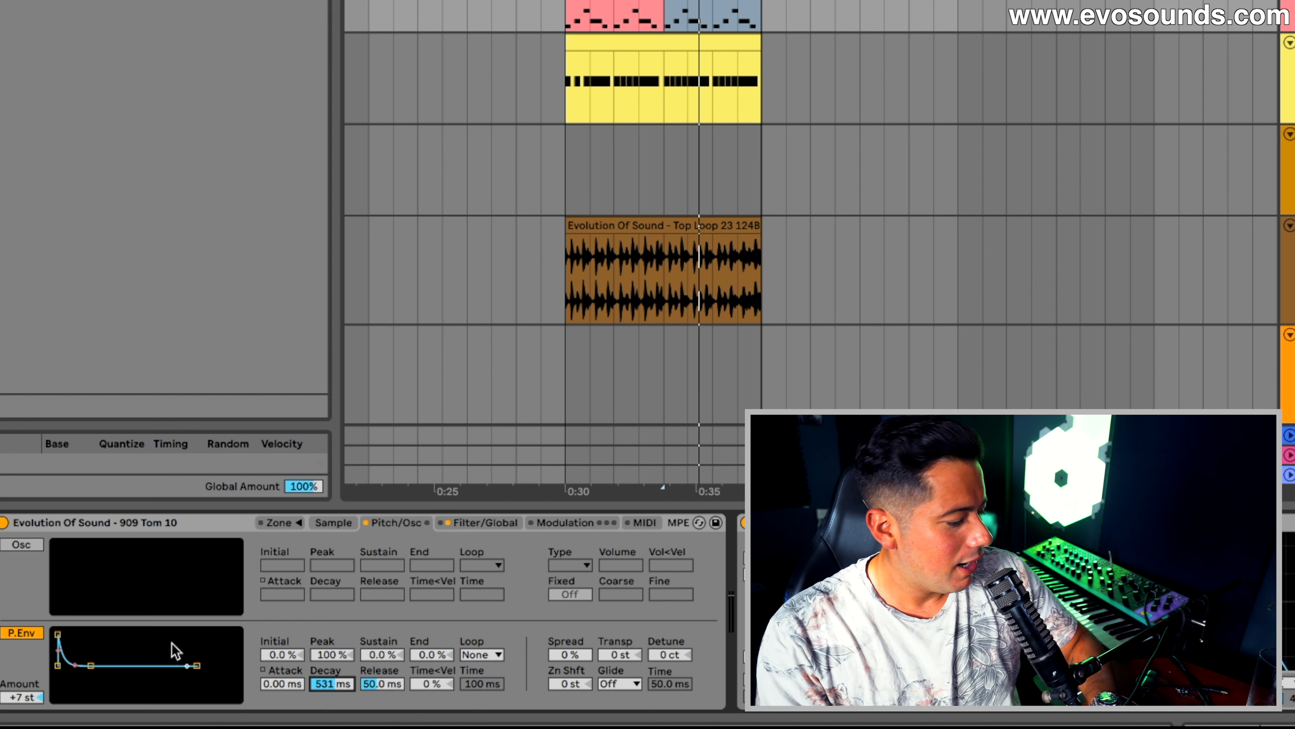
pyautogui.click(32, 634)
pyautogui.click(332, 523)
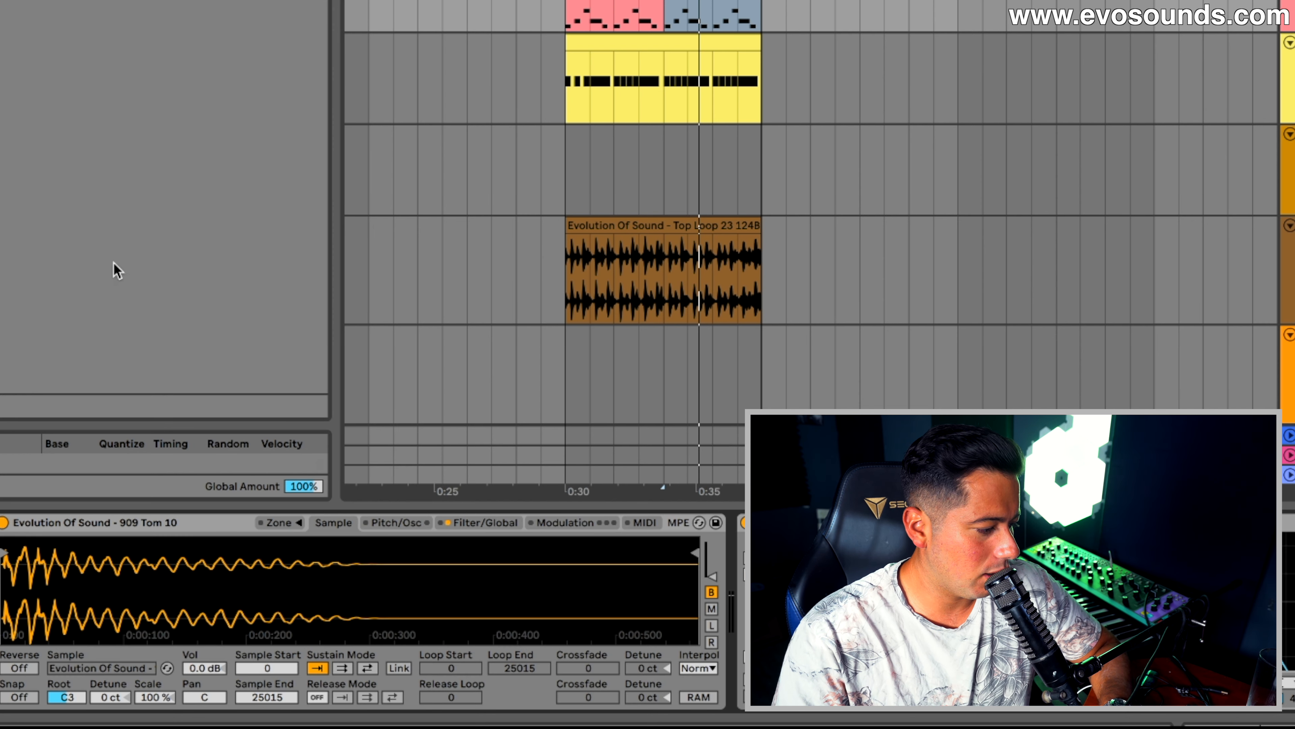
# Search the browser's Drums category for "tom".
pyautogui.scroll(-1, 87, 480)
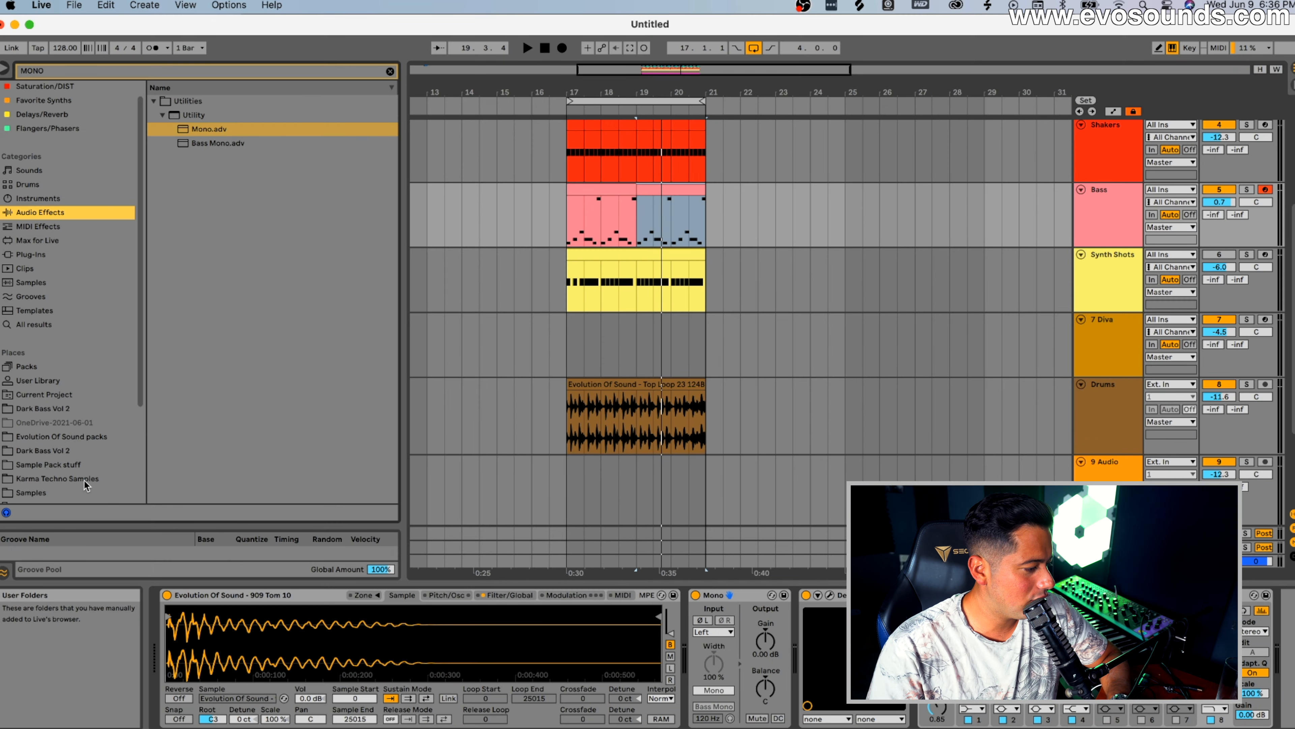
pyautogui.click(64, 186)
pyautogui.click(390, 70)
pyautogui.write('tom')
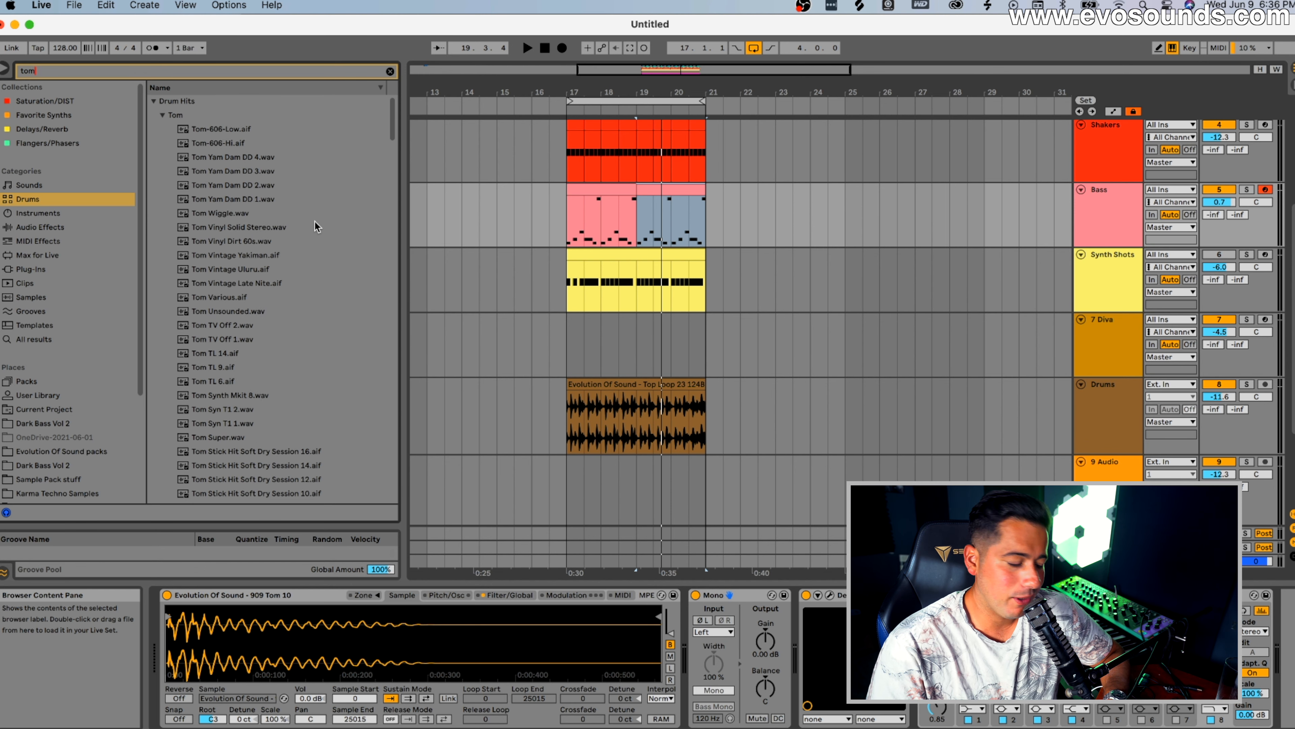
# Audition the tom samples from Tom Various.aif up to the Tom Yam Dam DD samples.
pyautogui.click(273, 307)
pyautogui.click(257, 300)
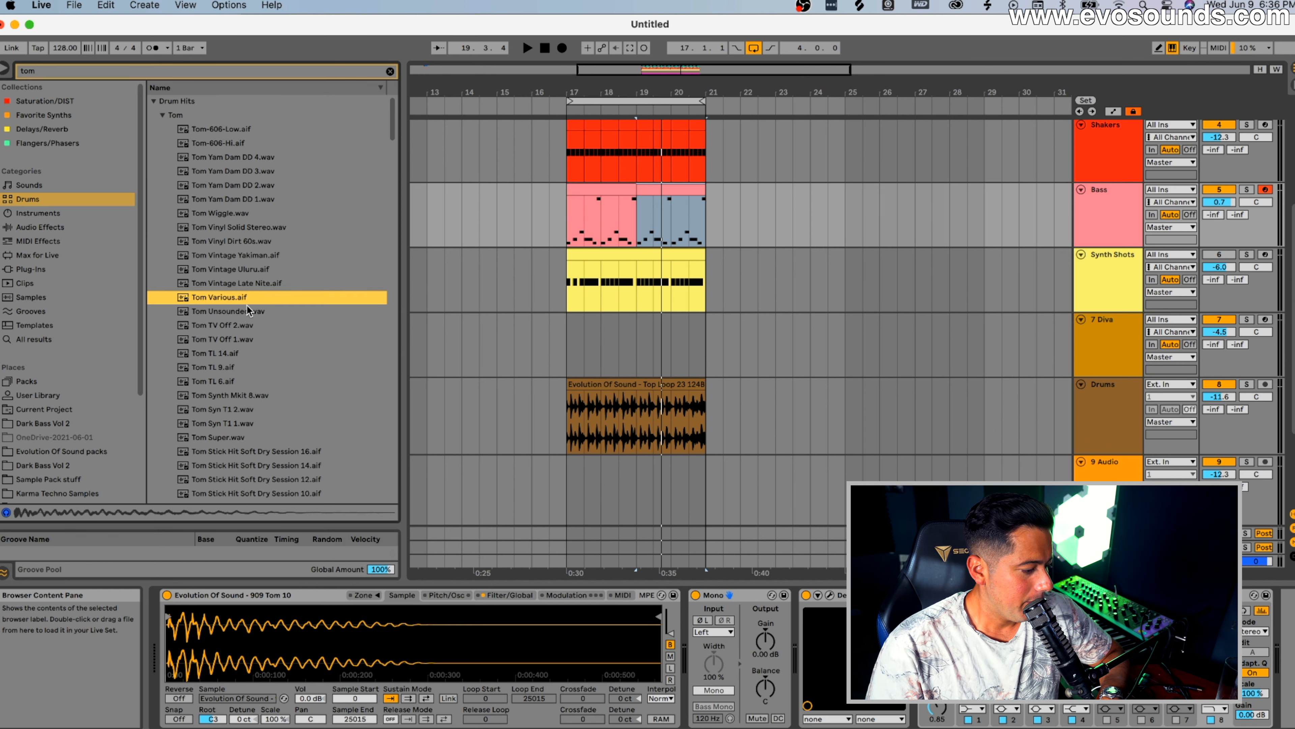
pyautogui.click(240, 283)
pyautogui.click(246, 269)
pyautogui.click(247, 241)
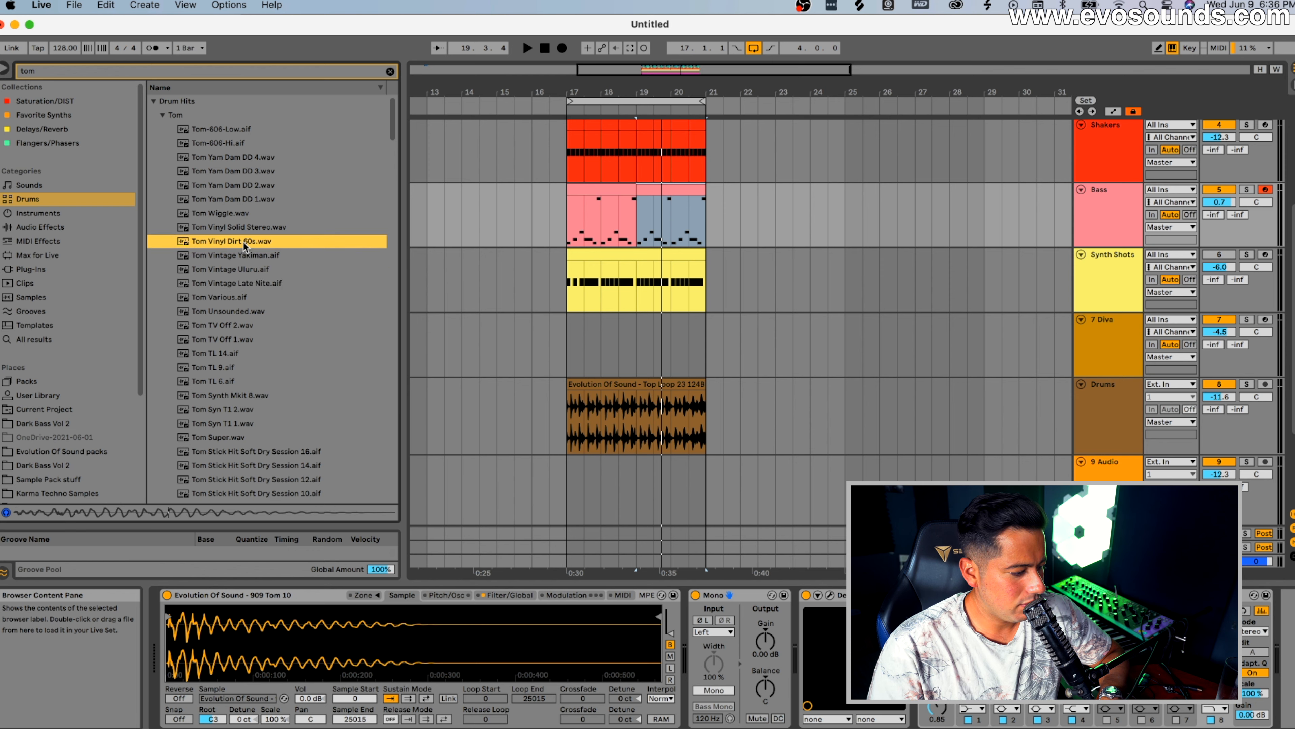
pyautogui.click(230, 228)
pyautogui.click(228, 215)
pyautogui.click(228, 228)
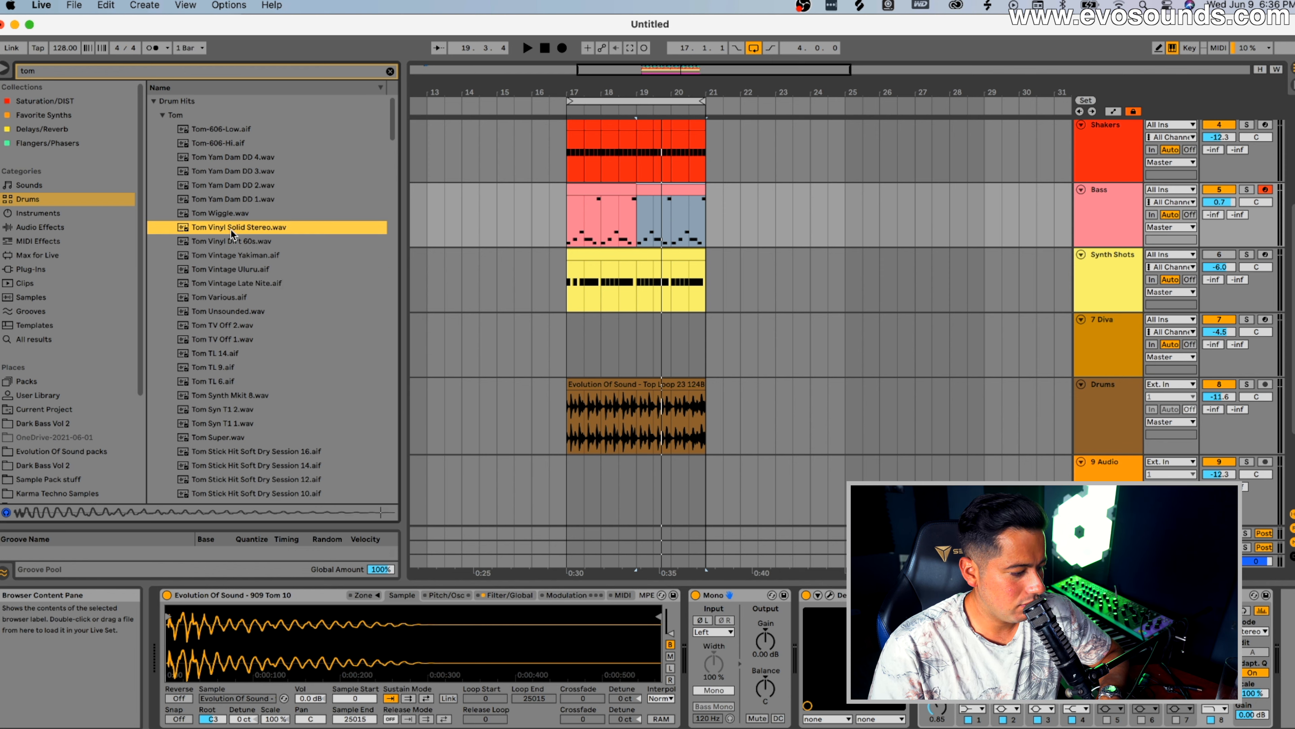
pyautogui.click(228, 214)
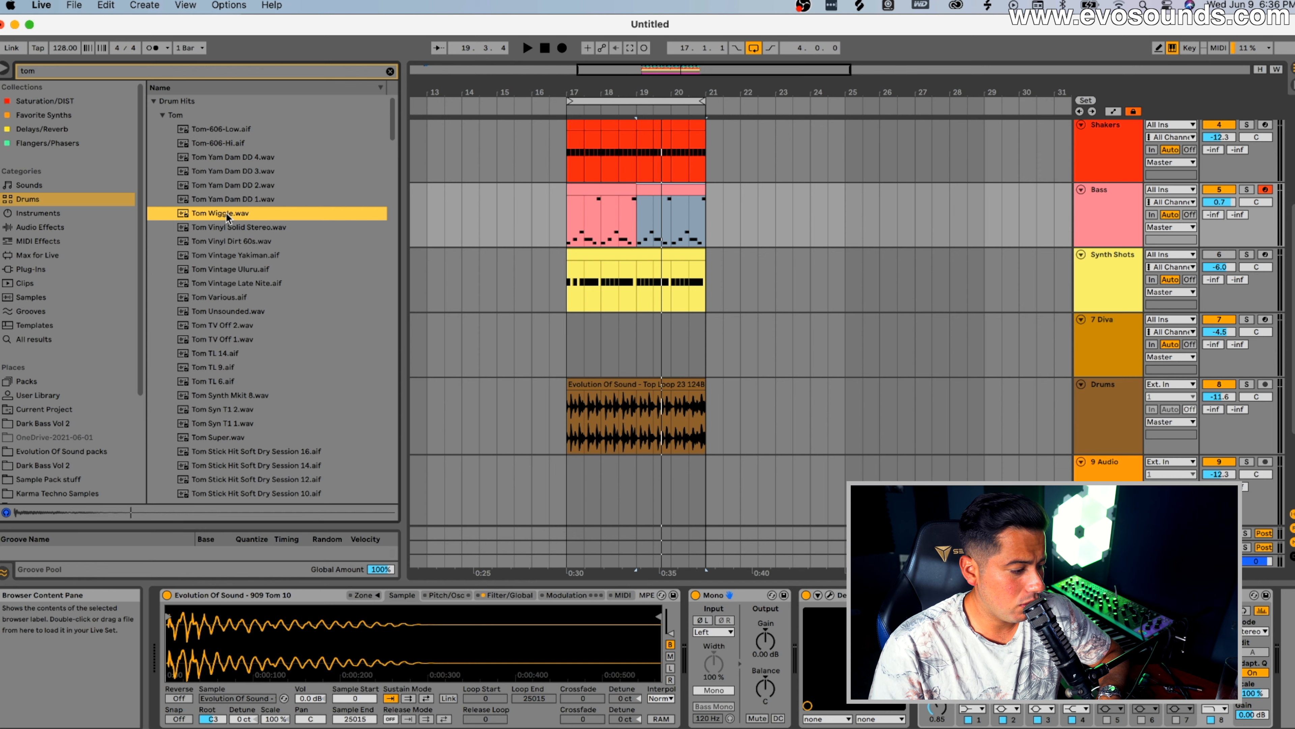
pyautogui.click(233, 200)
pyautogui.click(236, 186)
# Audition the Tom Stick Hit samples, from Yester Years through Hard Dry Session and British Vintage to Bright Room.
pyautogui.scroll(-5, 250, 273)
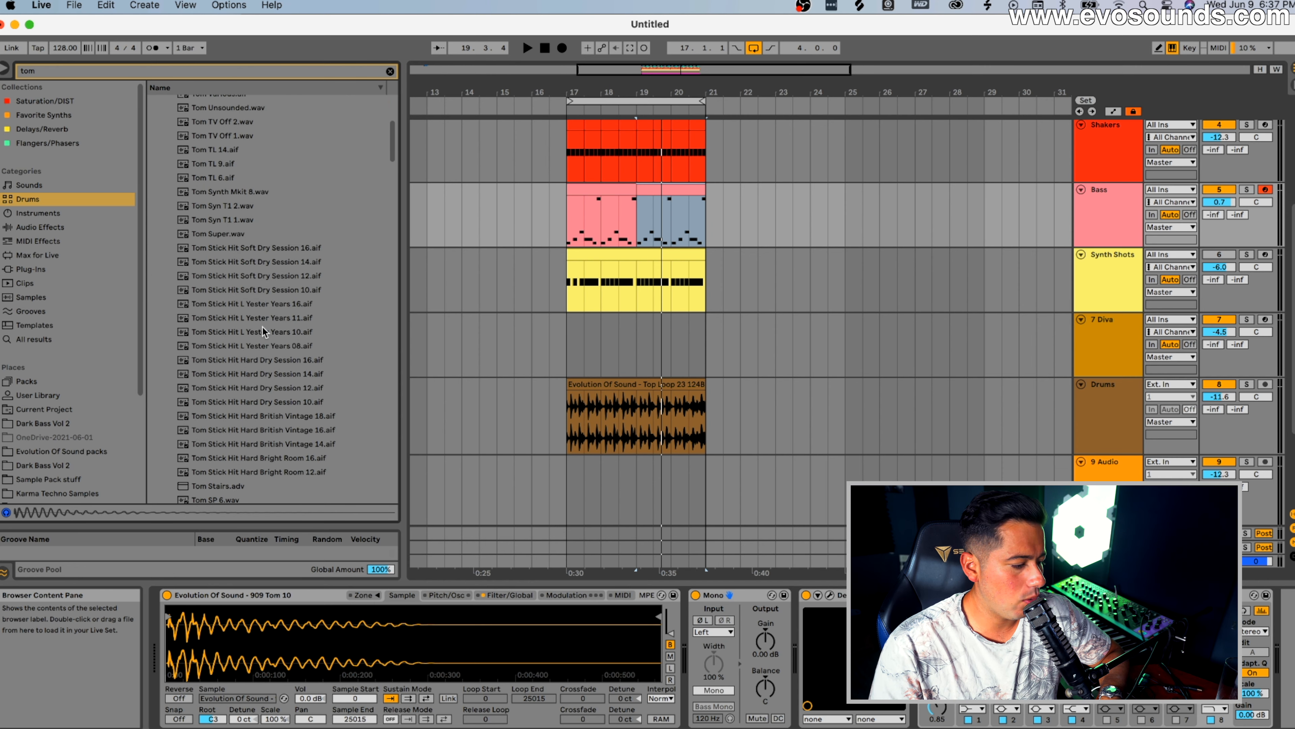
pyautogui.click(264, 332)
pyautogui.click(274, 360)
pyautogui.click(279, 373)
pyautogui.click(283, 387)
pyautogui.click(285, 401)
pyautogui.click(285, 419)
pyautogui.scroll(-2, 285, 421)
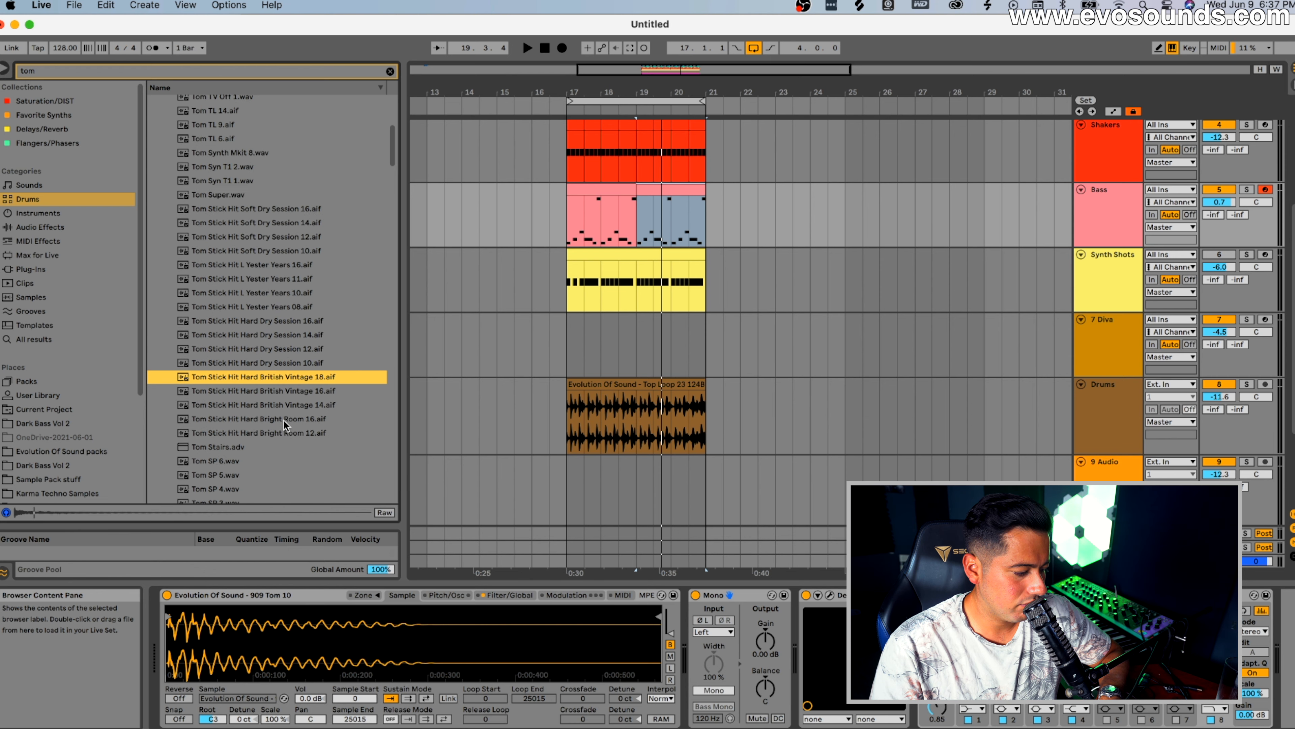
pyautogui.click(280, 375)
pyautogui.click(293, 386)
pyautogui.click(285, 399)
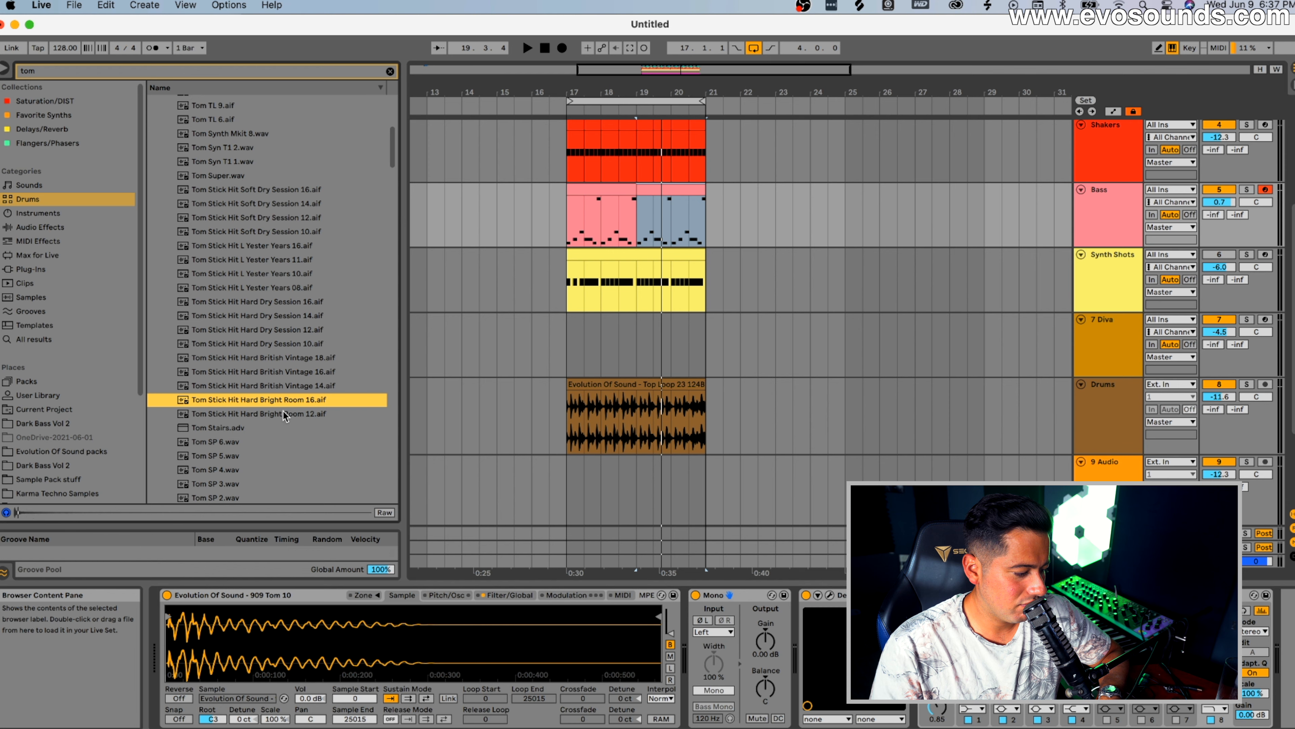
pyautogui.click(276, 414)
# Audition the Tom SP samples and replace the sample in the Bass track's Sampler with Tom SP 6.wav.
pyautogui.click(229, 442)
pyautogui.scroll(-4, 231, 434)
pyautogui.click(229, 345)
pyautogui.click(230, 358)
pyautogui.click(229, 373)
pyautogui.click(229, 387)
pyautogui.click(229, 401)
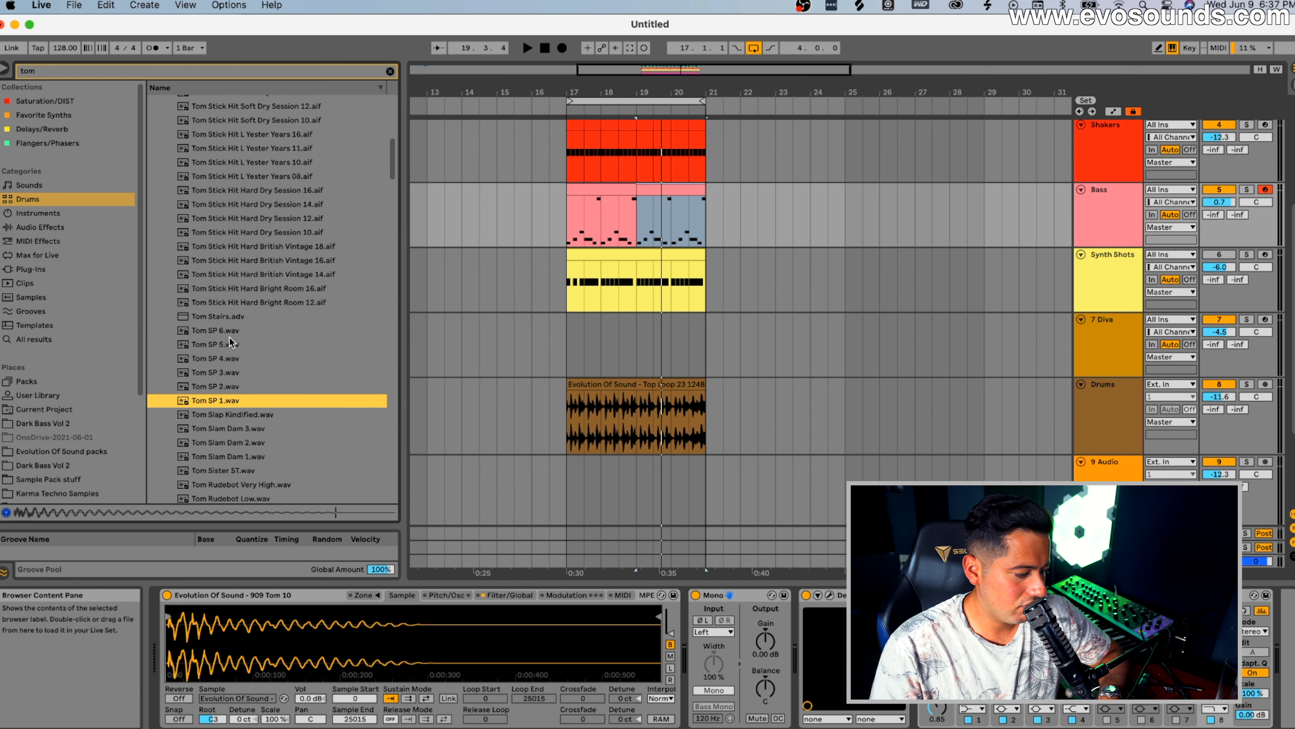
pyautogui.click(230, 331)
pyautogui.moveTo(227, 334); pyautogui.dragTo(296, 628)
# Move EQ Eight directly after Sampler, ahead of the Mono device, and solo the Bass track.
pyautogui.click(806, 595)
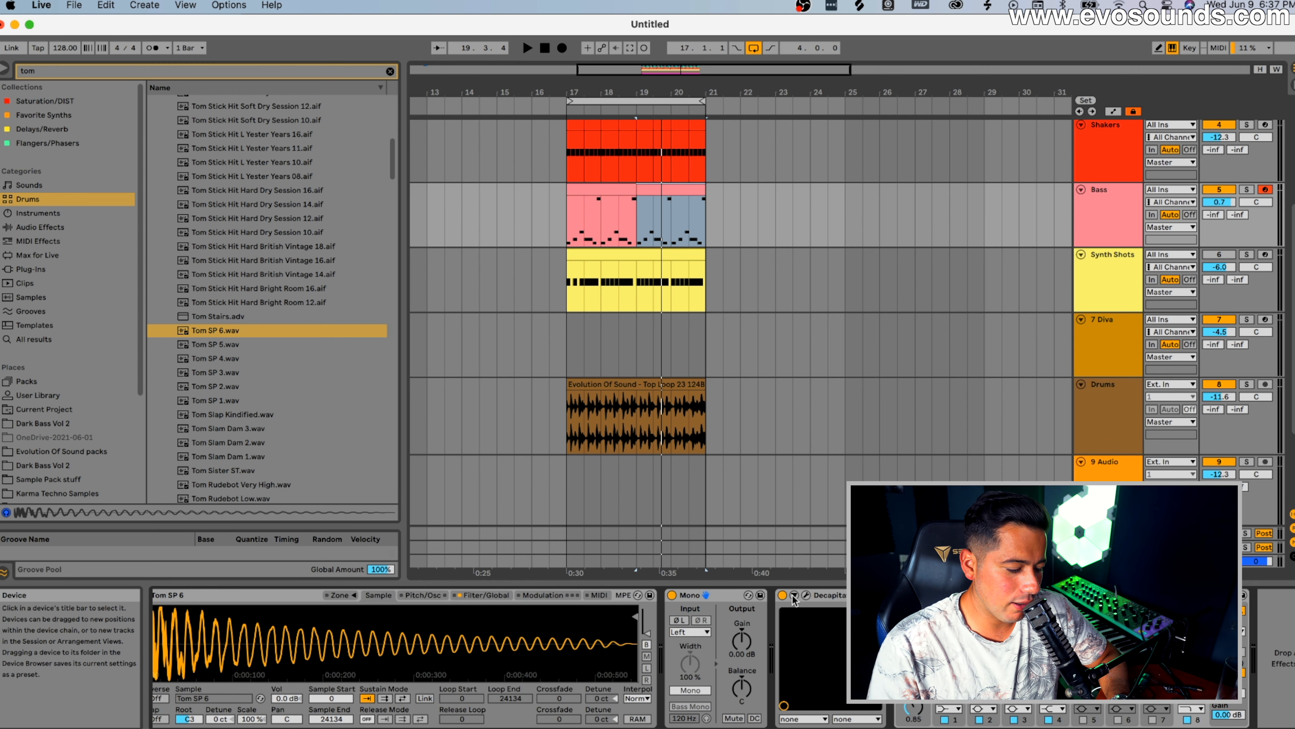
pyautogui.moveTo(938, 595); pyautogui.dragTo(693, 628)
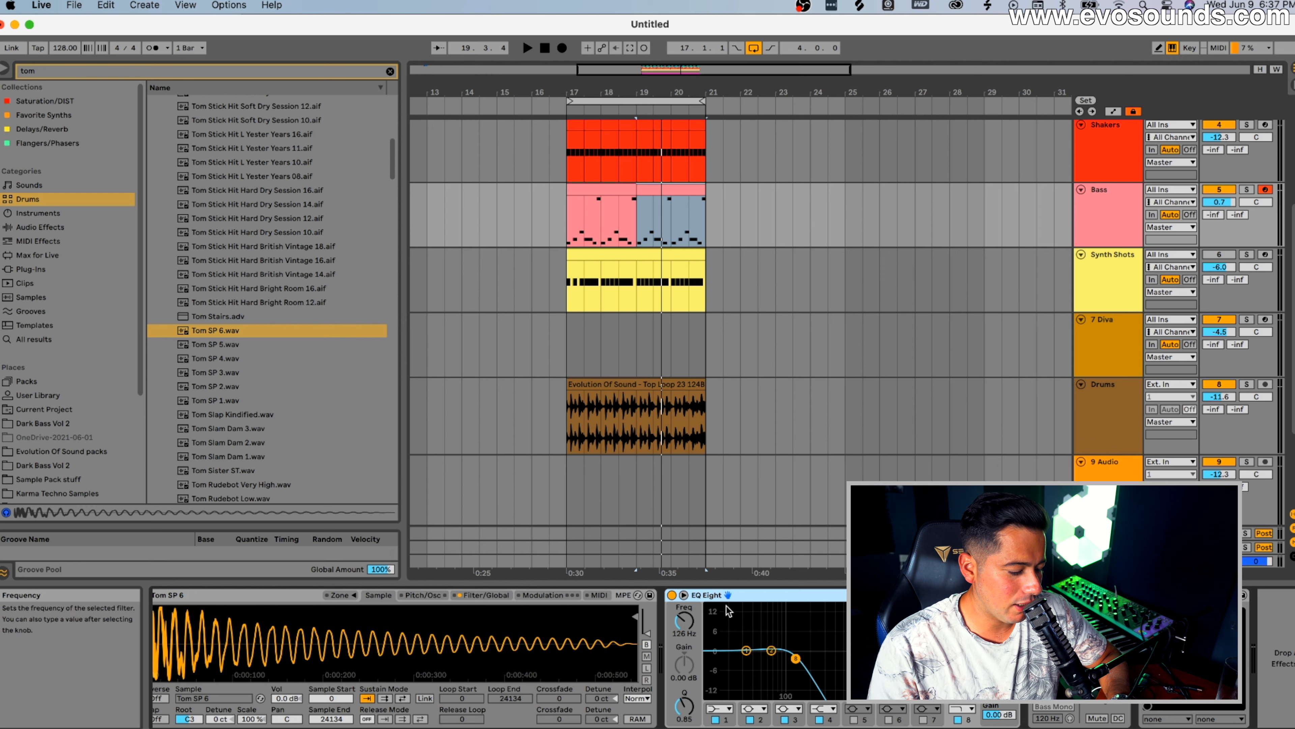
pyautogui.press('space')
pyautogui.press('space')
pyautogui.click(1245, 189)
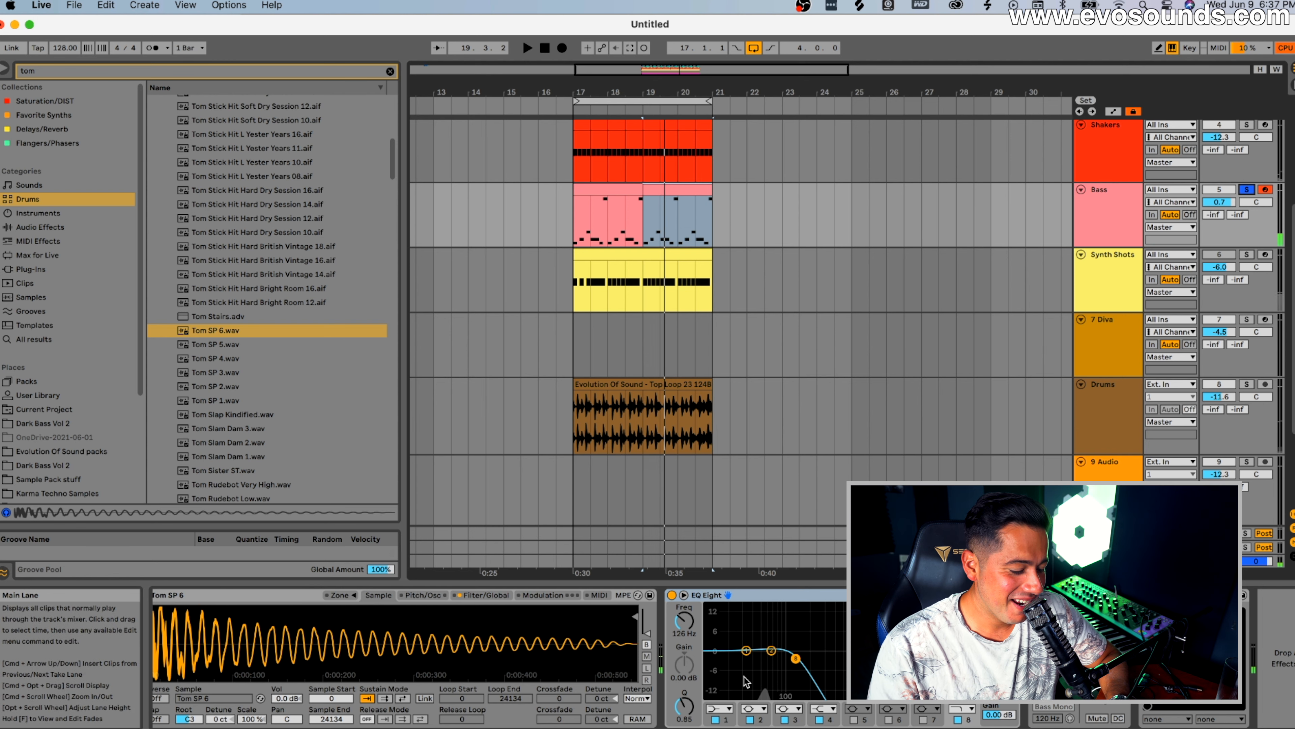
# Open up EQ Eight's high-cut filter to about 367 Hz with a Q of about 0.69 while playing the bass.
pyautogui.moveTo(796, 658); pyautogui.dragTo(834, 665)
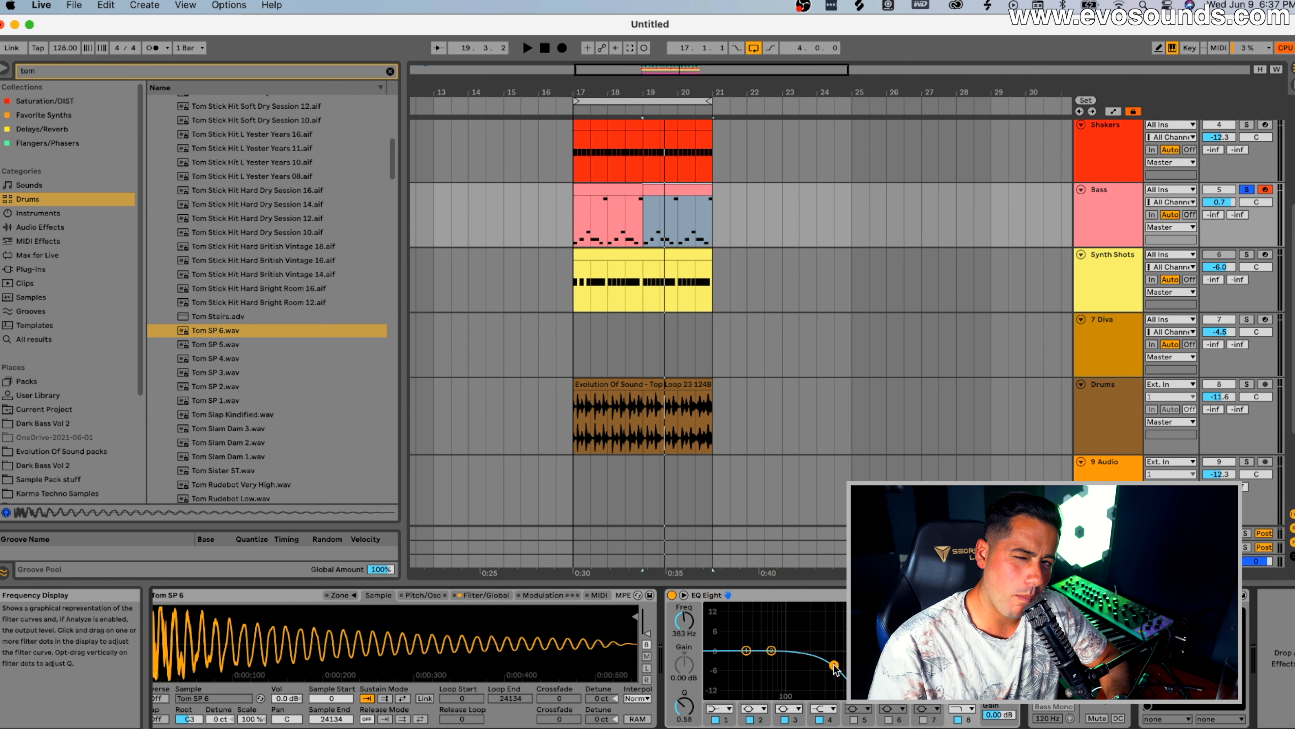
pyautogui.press('space')
pyautogui.moveTo(834, 665); pyautogui.dragTo(832, 662)
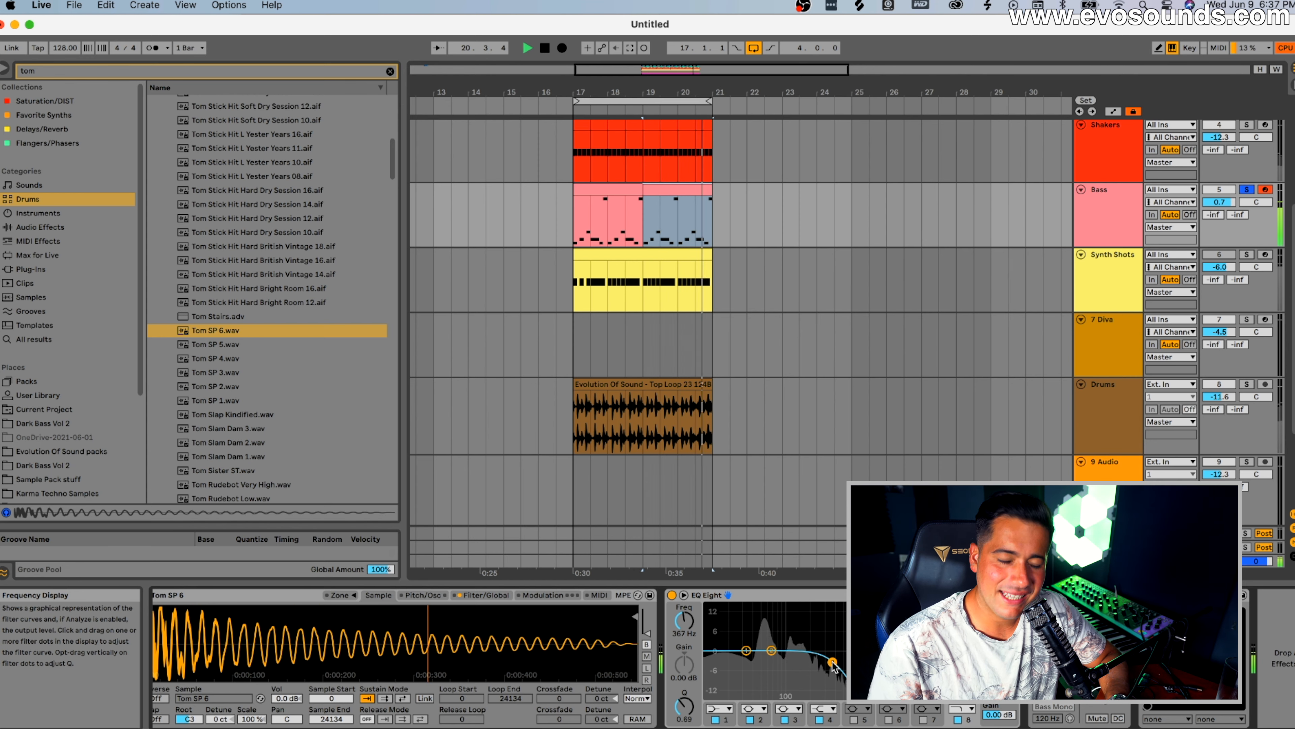
pyautogui.press('space')
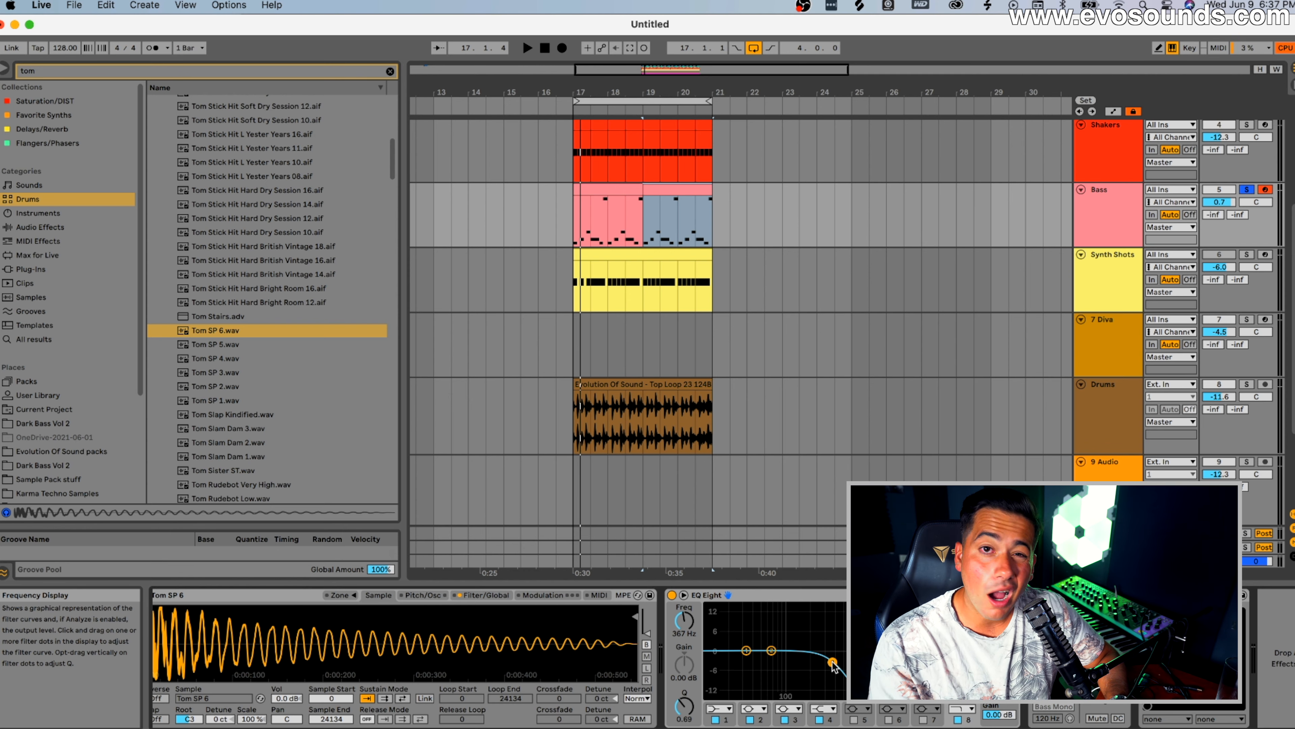
pyautogui.press('space')
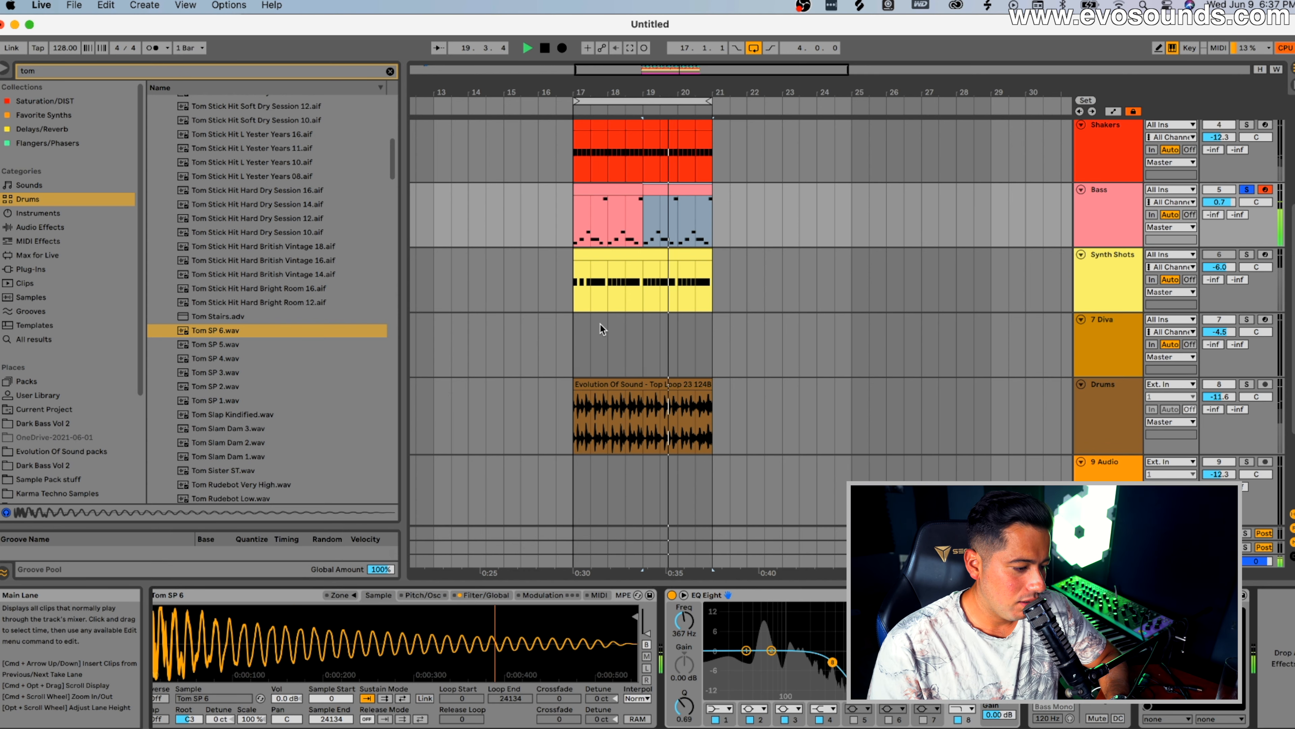
# Transpose all notes of the first Bass clip down seven semitones.
pyautogui.click(609, 191)
pyautogui.doubleClick(609, 191)
pyautogui.moveTo(510, 595); pyautogui.dragTo(1272, 352)
pyautogui.press('Down')
pyautogui.press('Down')
pyautogui.press('Down')
pyautogui.press('Down')
pyautogui.press('Down')
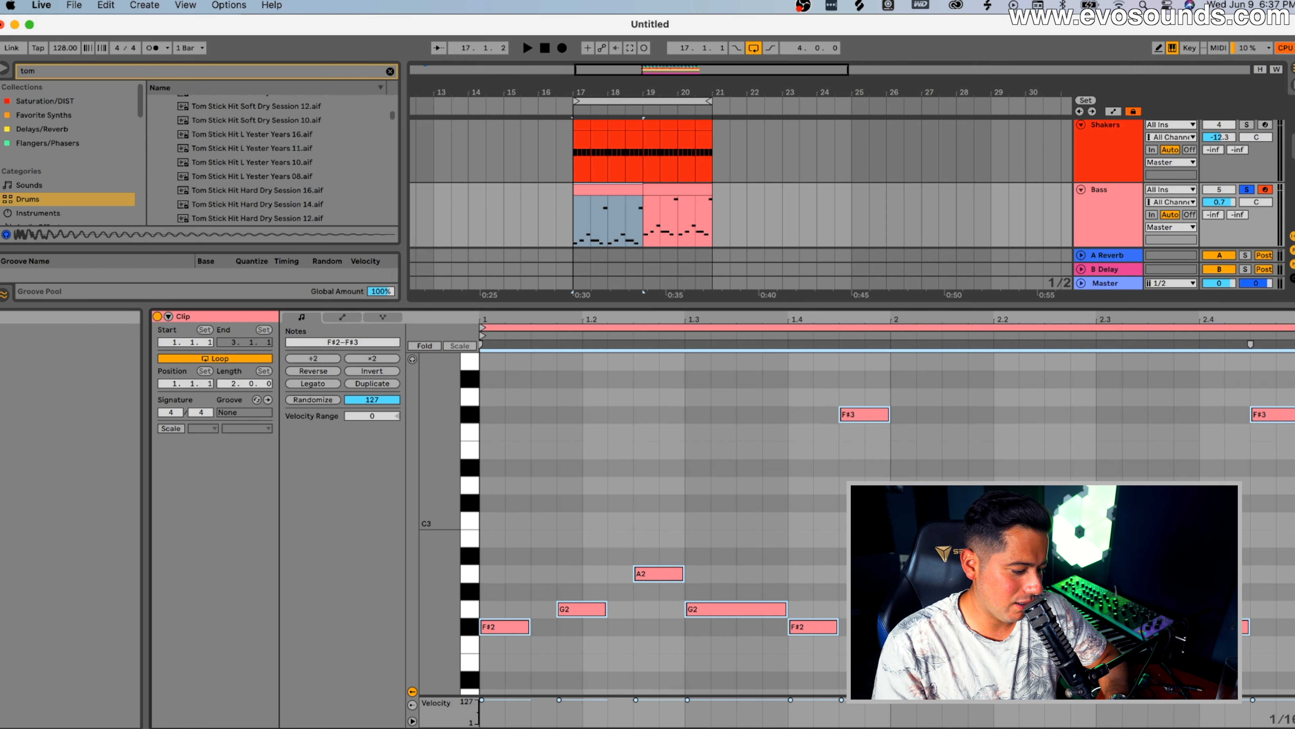
pyautogui.press('Down')
pyautogui.press('Down')
# Lower EQ Eight's high-cut filter to about 134 Hz with a Q of about 1.02 while playing the transposed bass.
pyautogui.press('space')
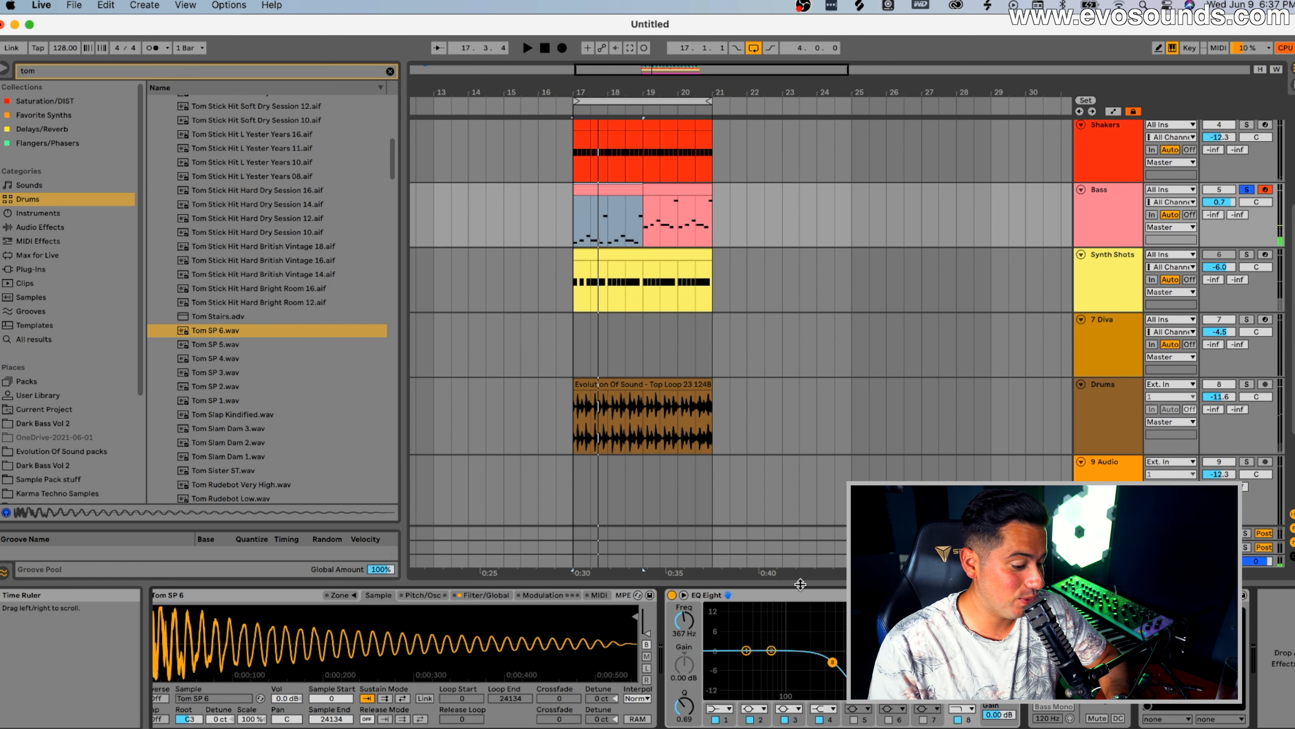
pyautogui.moveTo(832, 662); pyautogui.dragTo(795, 655)
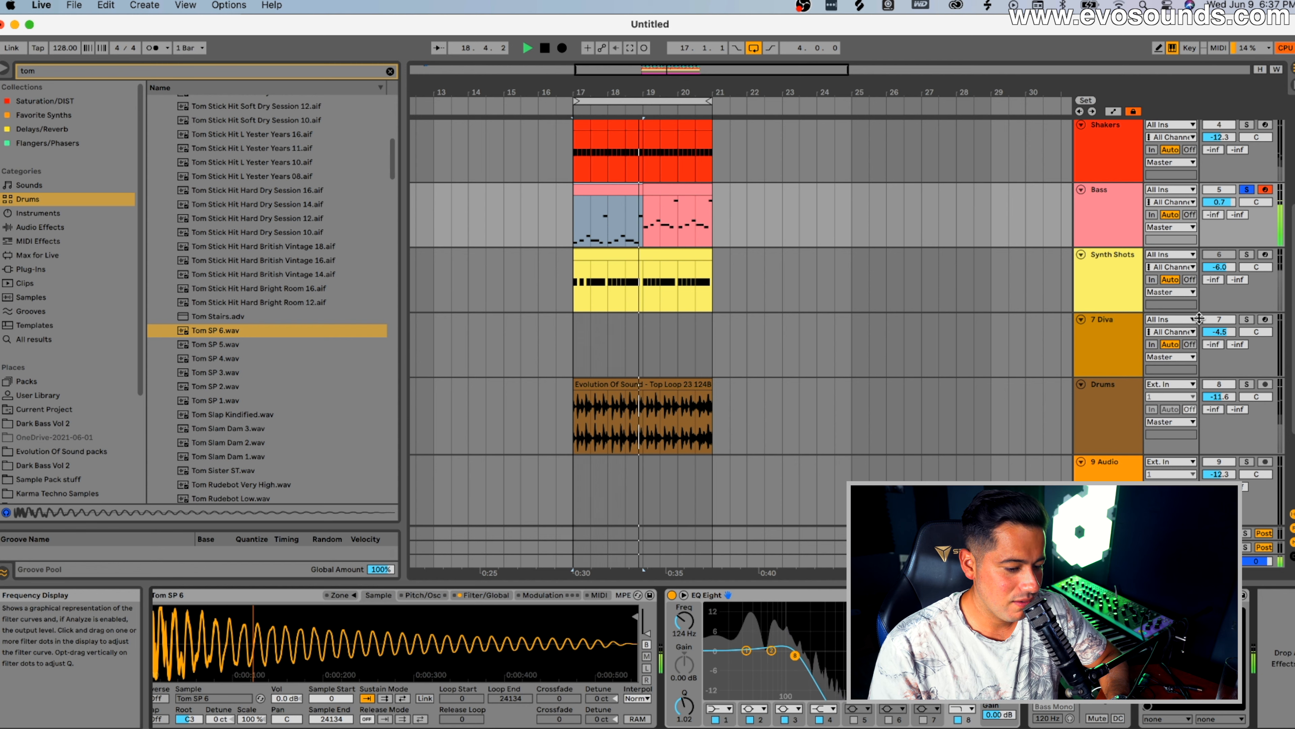
# Duplicate the first Bass clip over the second half of the loop, replacing the clip that starts at bar 19.
pyautogui.hscroll(-2, 652, 192)
pyautogui.click(650, 191)
pyautogui.press('space')
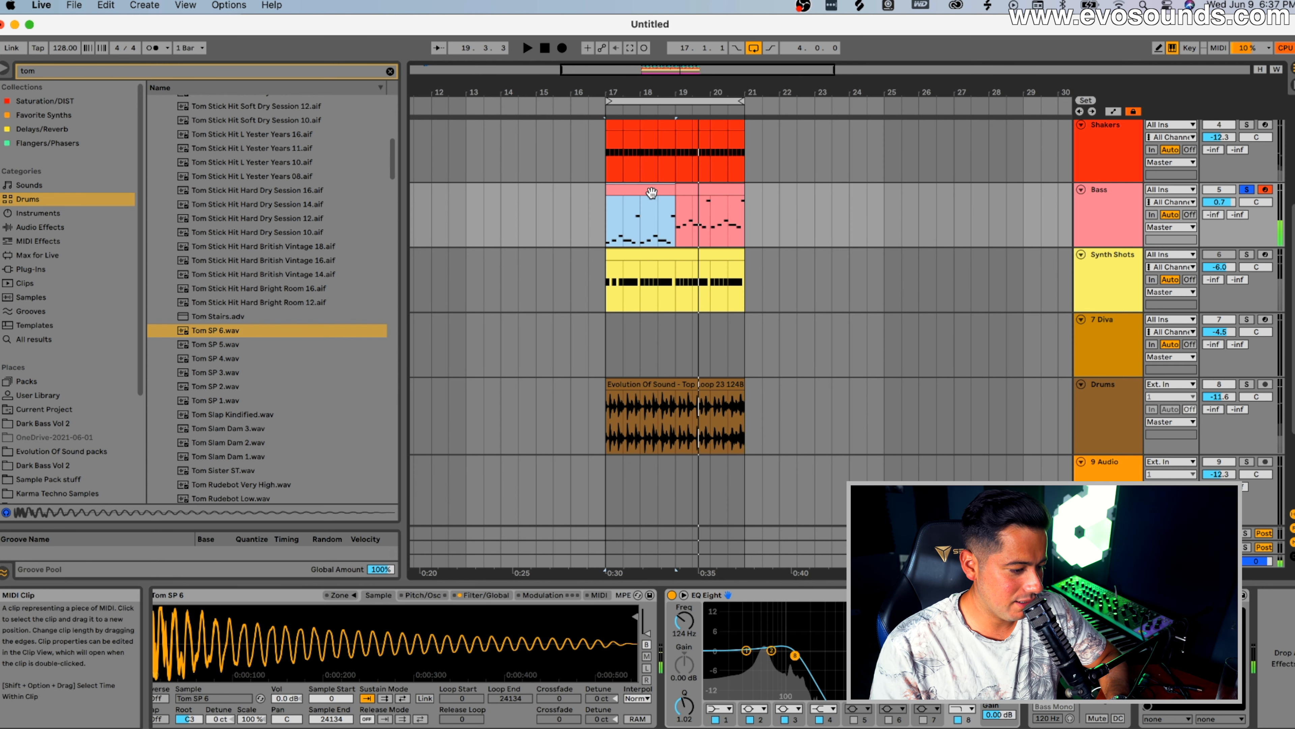
pyautogui.press('super+d')
pyautogui.press('space')
# Unsolo the Bass track, play it with the full mix and toggle the tribal chant audio track's activator.
pyautogui.click(1246, 190)
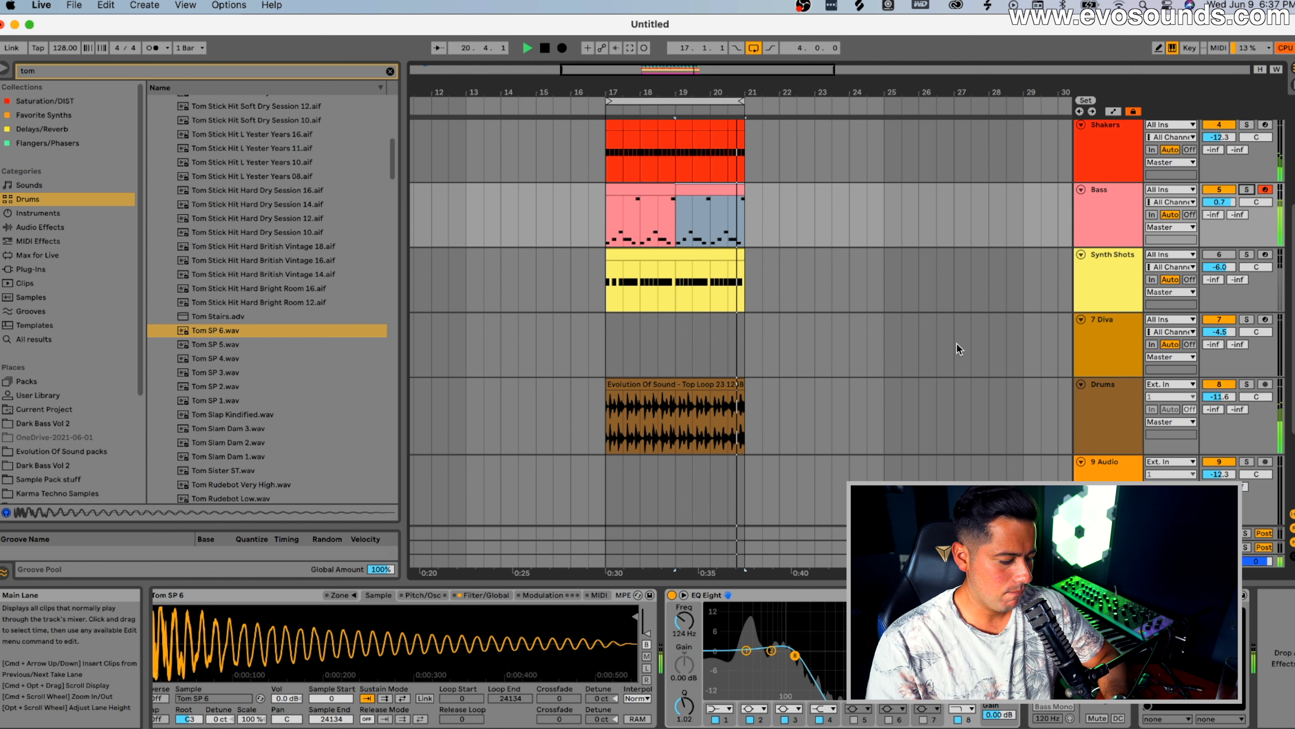
pyautogui.scroll(-5, 934, 405)
pyautogui.click(1219, 434)
pyautogui.scroll(6, 662, 380)
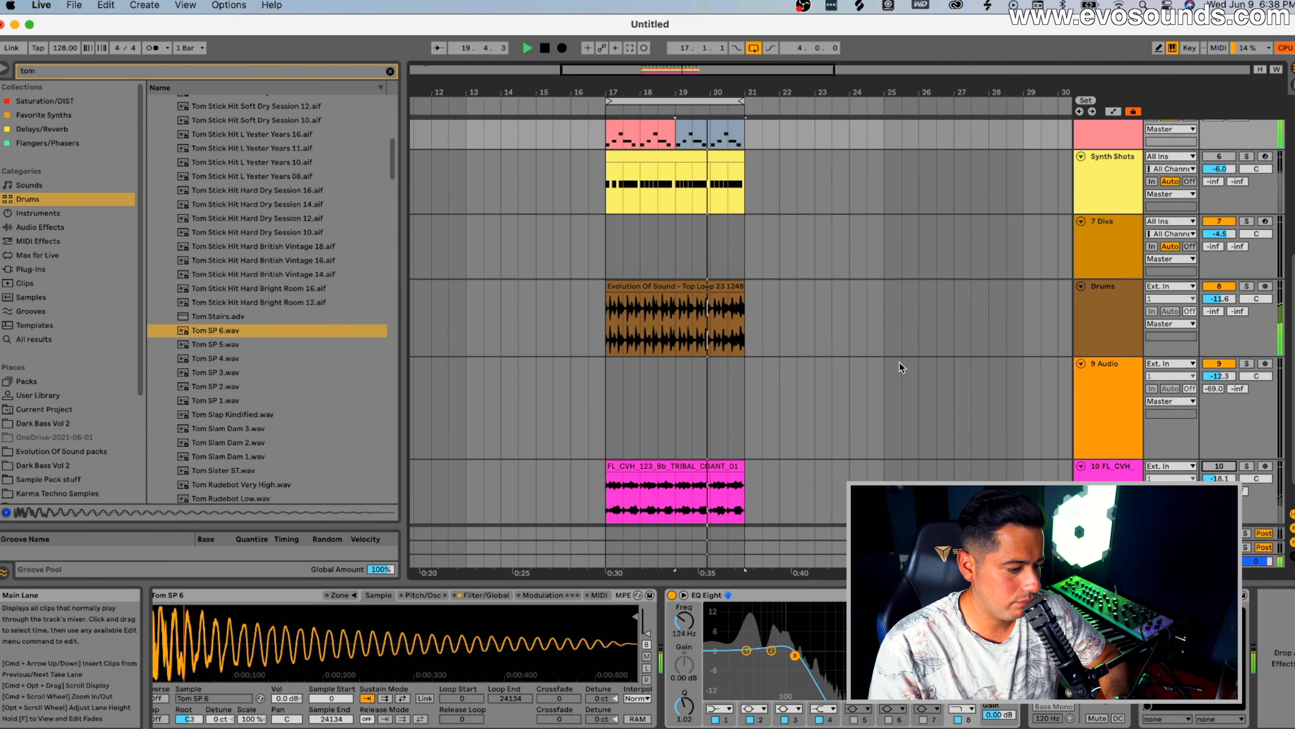
pyautogui.scroll(1, 662, 379)
pyautogui.press('space')
pyautogui.scroll(-3, 367, 324)
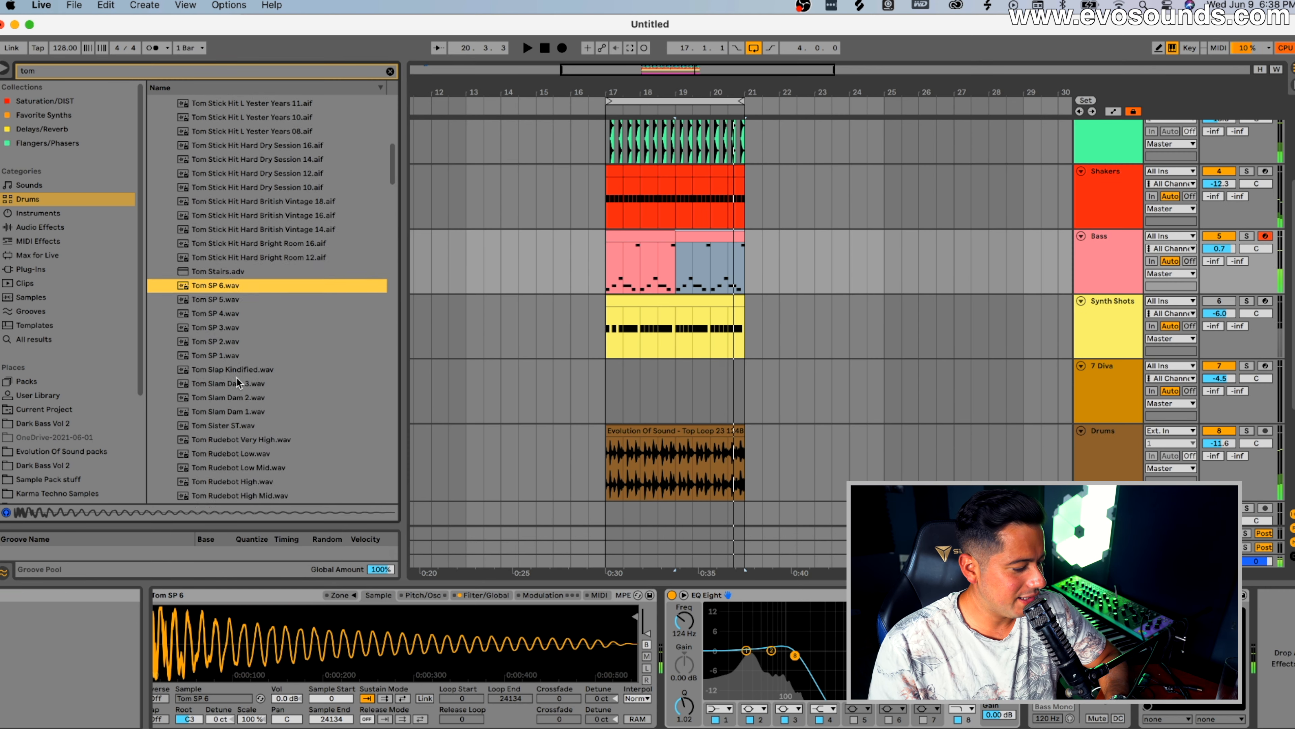
# Move Decapitator directly after Sampler, ahead of EQ Eight, and lower its Drive while the mix plays.
pyautogui.hscroll(-2, 344, 618)
pyautogui.hscroll(-2, 586, 564)
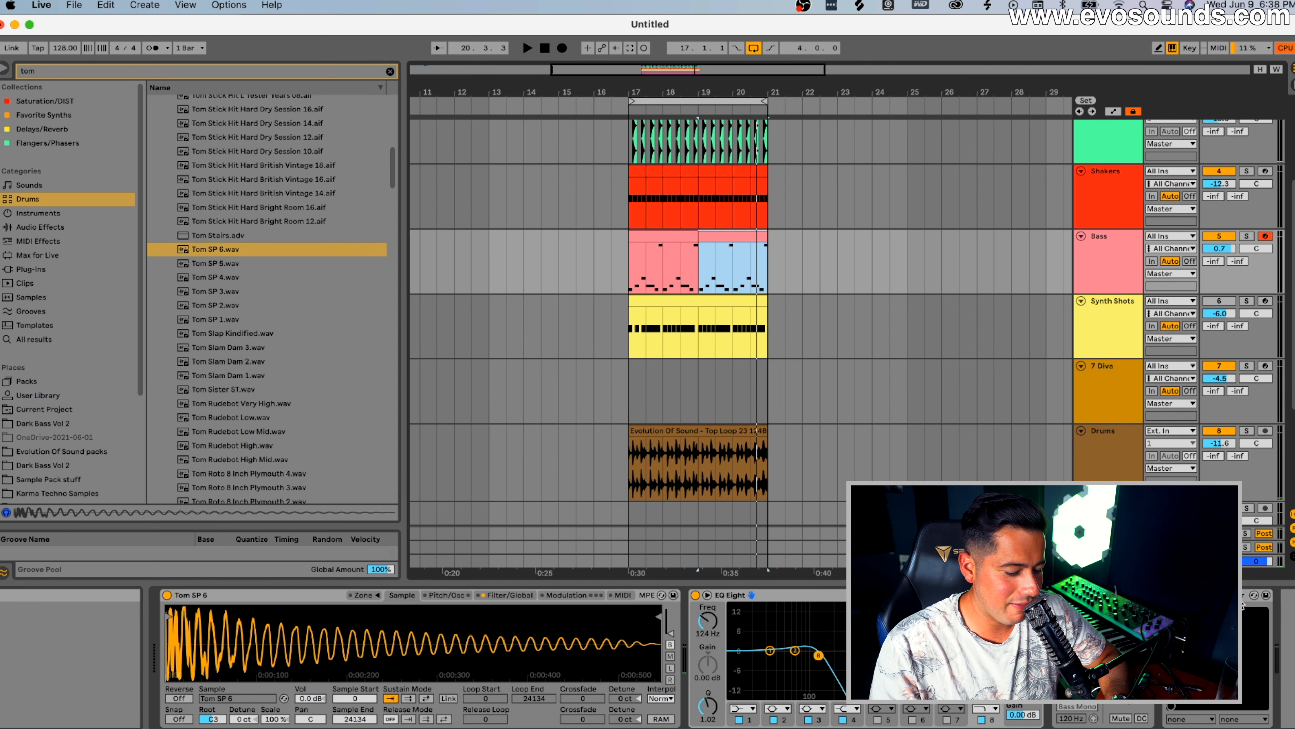
pyautogui.moveTo(746, 608); pyautogui.dragTo(717, 599)
pyautogui.click(718, 595)
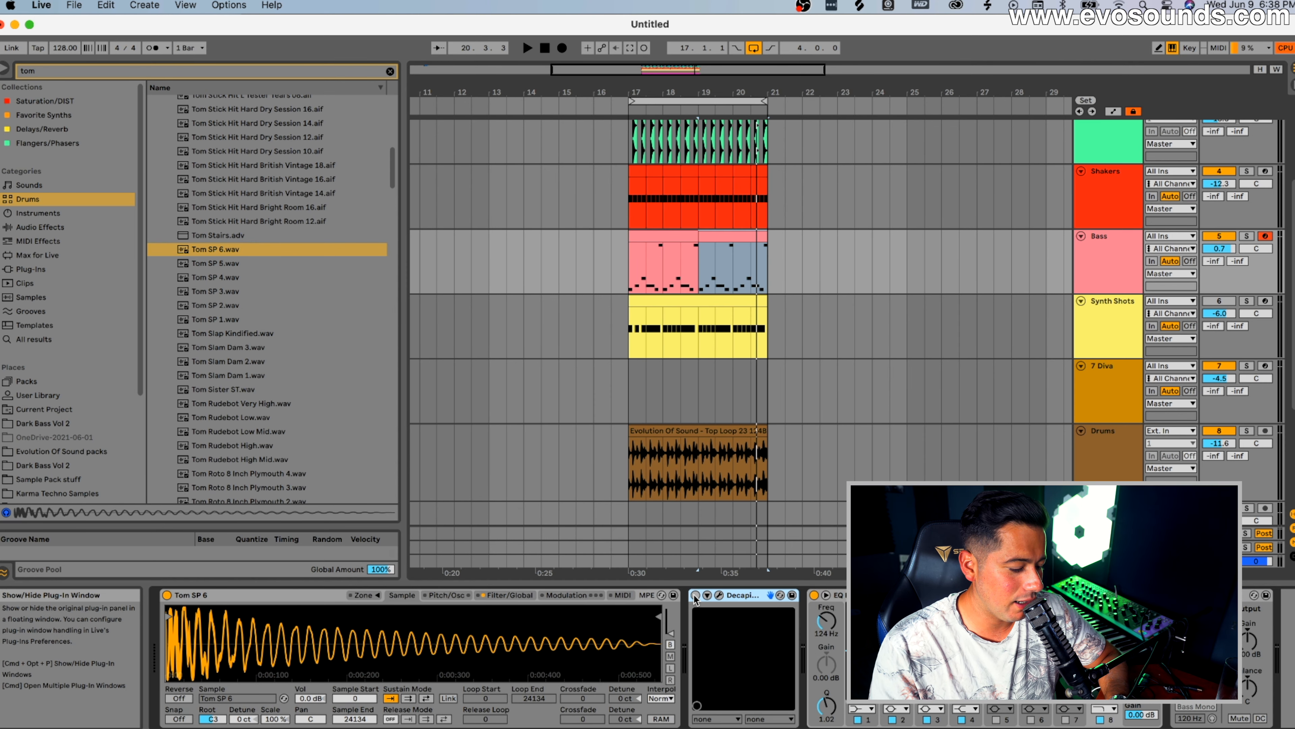
pyautogui.press('space')
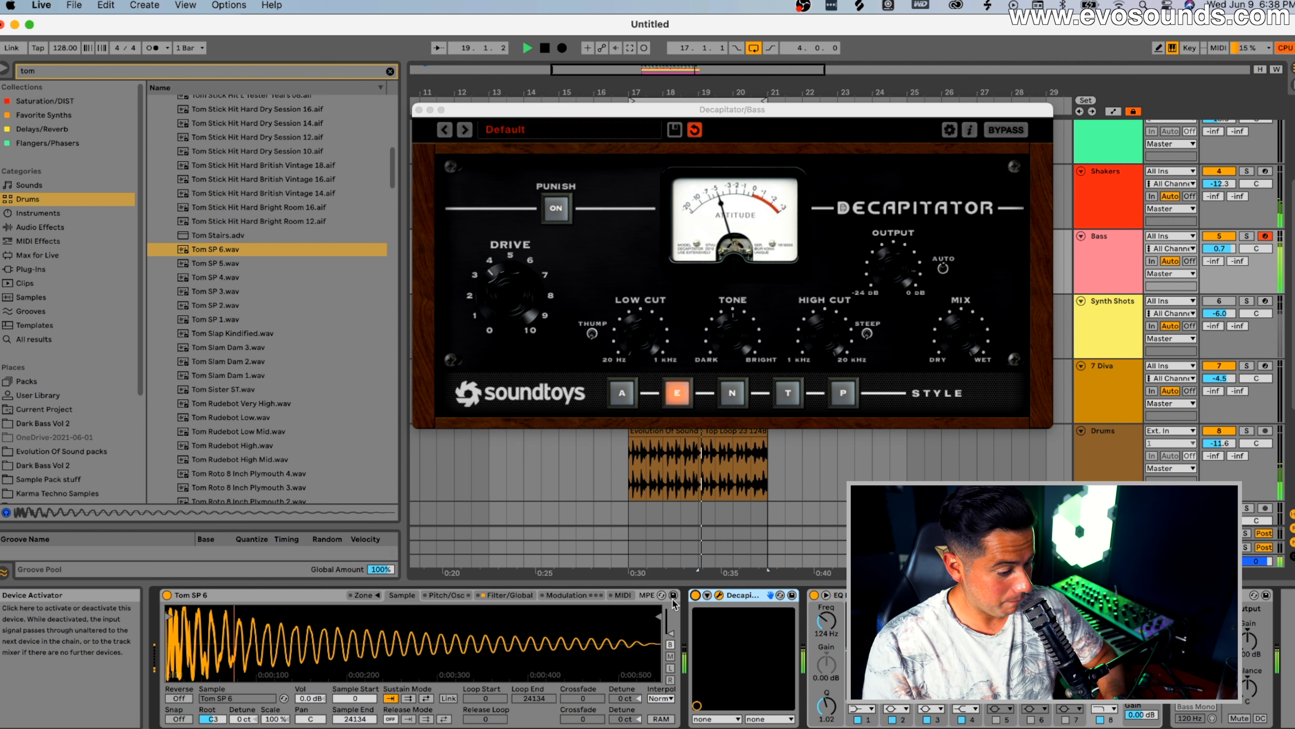
pyautogui.moveTo(531, 295); pyautogui.dragTo(537, 321)
pyautogui.press('space')
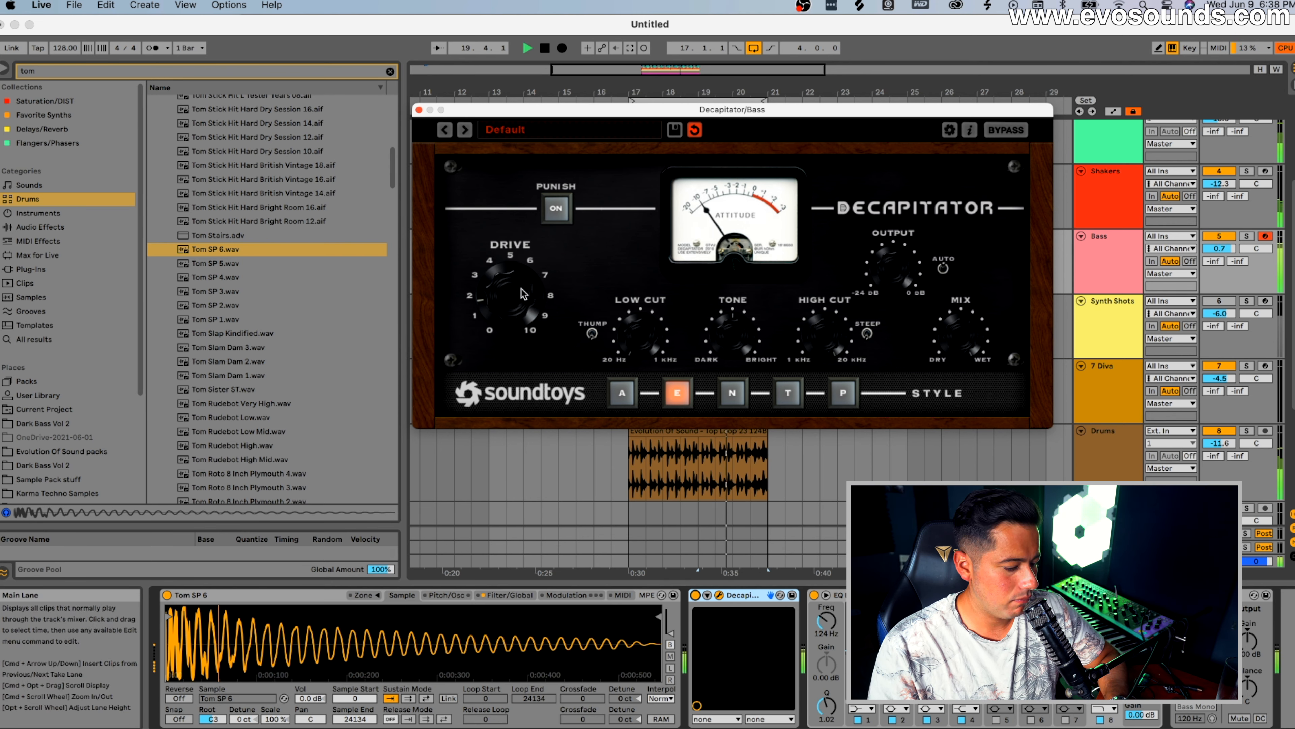
# Lower the Bass track's volume to -3.0 dB in the Session mixer and return to the Arrangement view.
pyautogui.click(1099, 236)
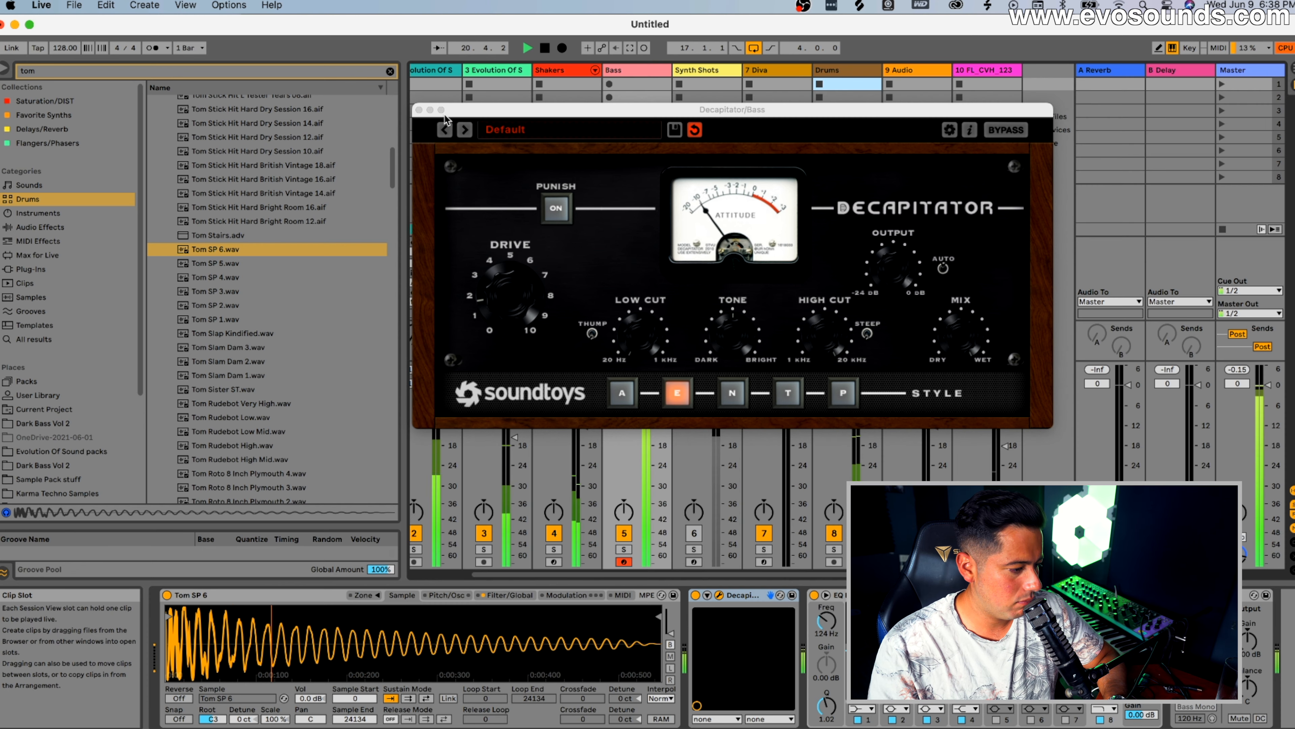
pyautogui.press('Tab')
pyautogui.moveTo(654, 392); pyautogui.dragTo(655, 398)
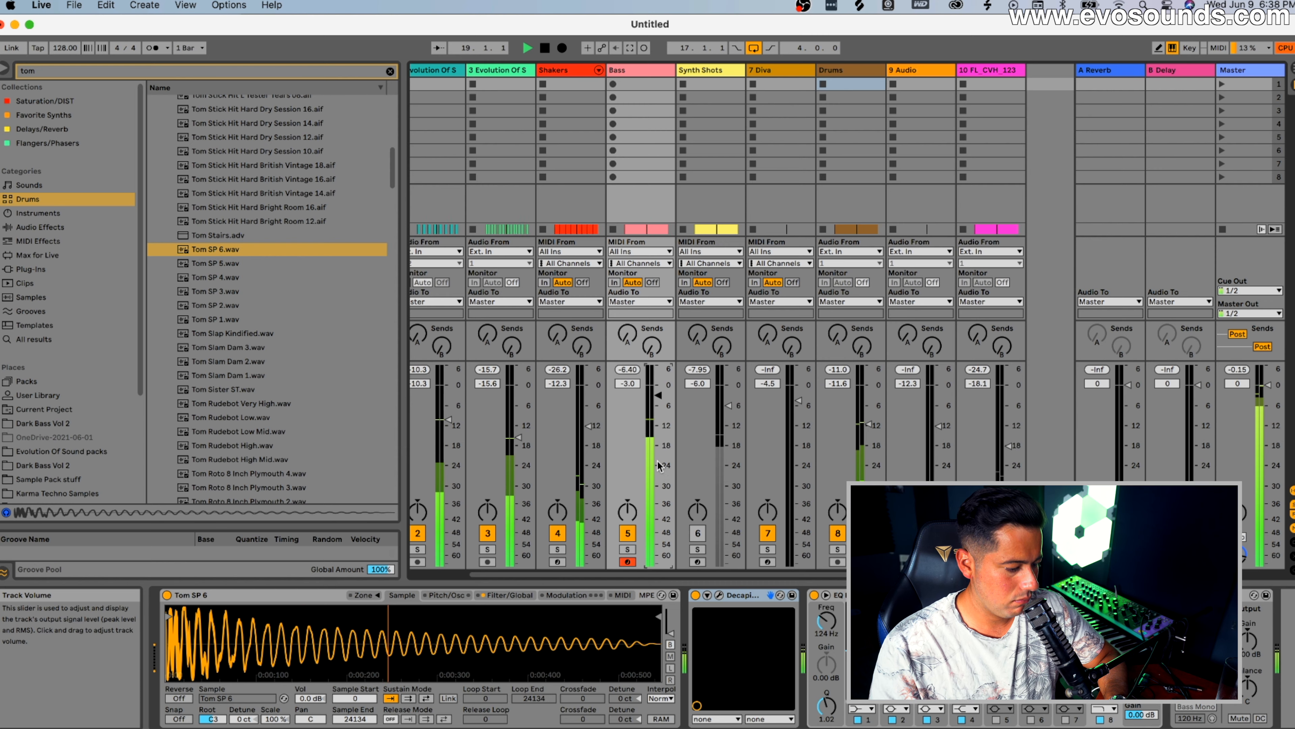
pyautogui.press('Tab')
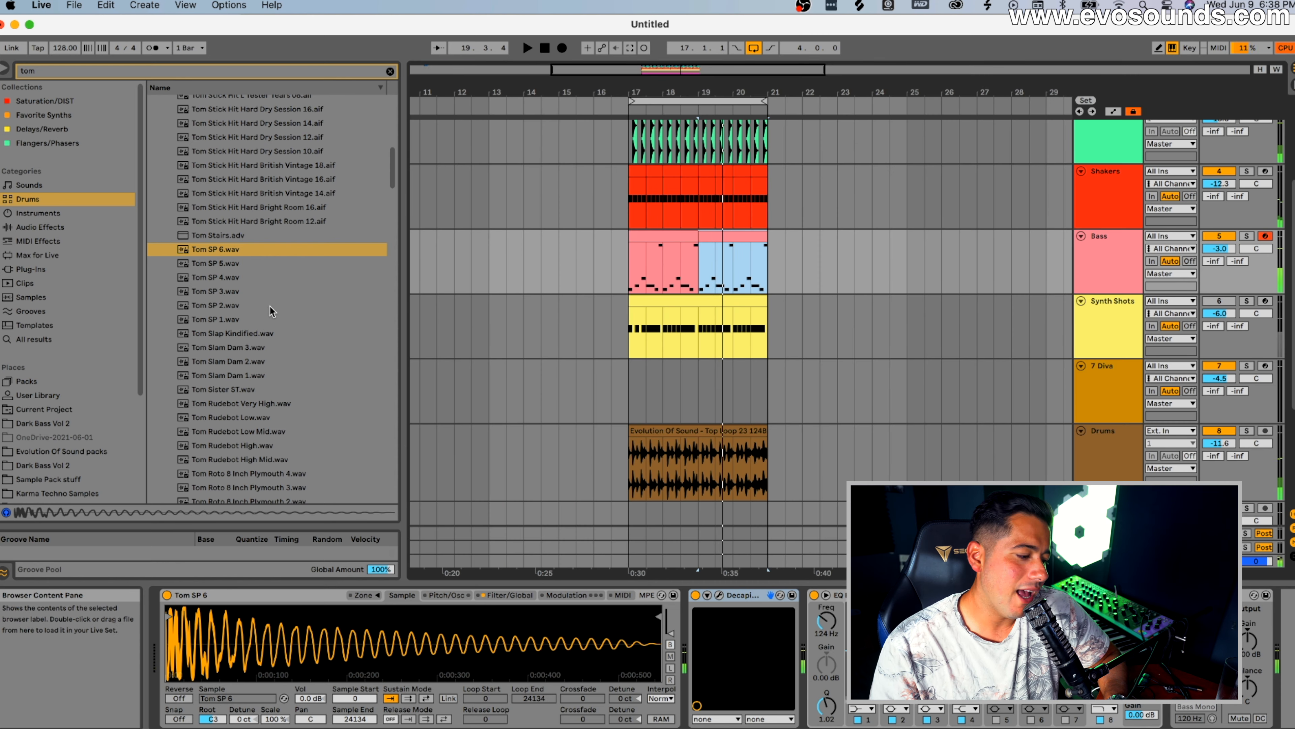
# Browse the tom samples and search the Drums category for 808.
pyautogui.scroll(-5, 271, 310)
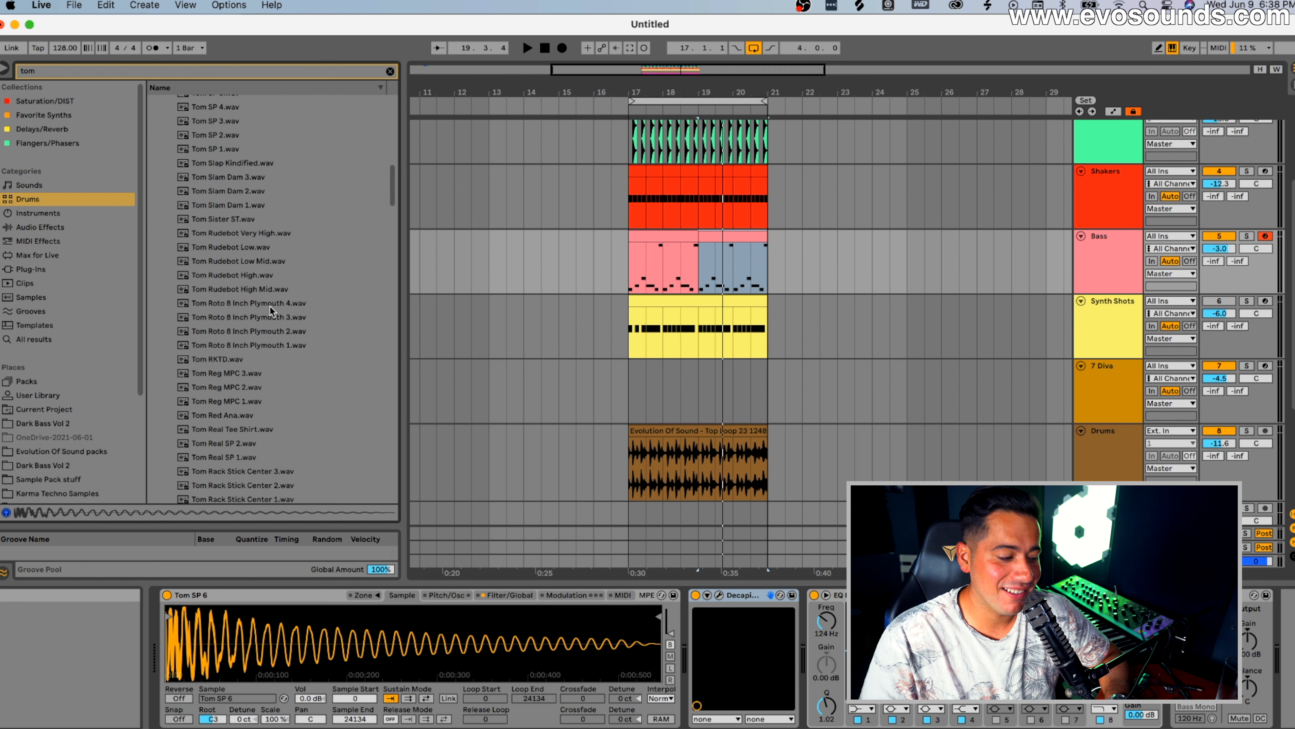
pyautogui.scroll(-15, 272, 311)
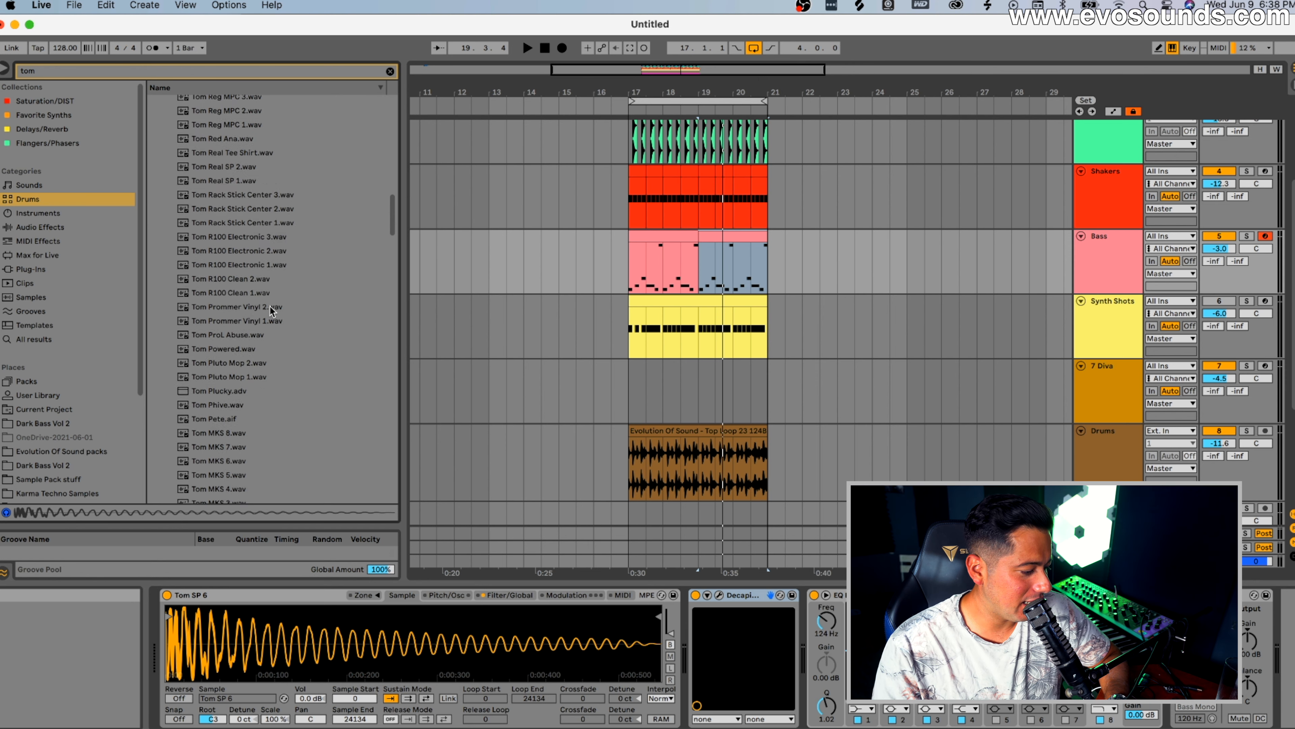
pyautogui.scroll(-10, 271, 312)
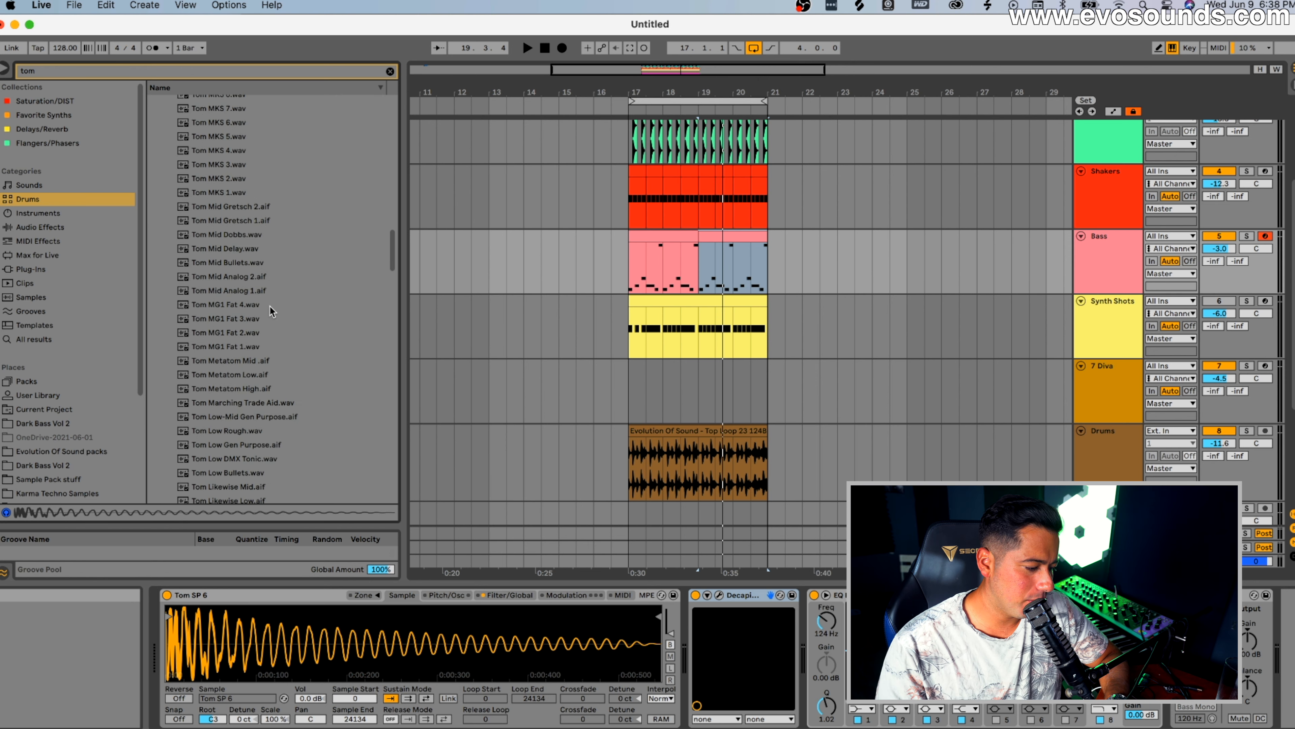
pyautogui.scroll(-2, 271, 311)
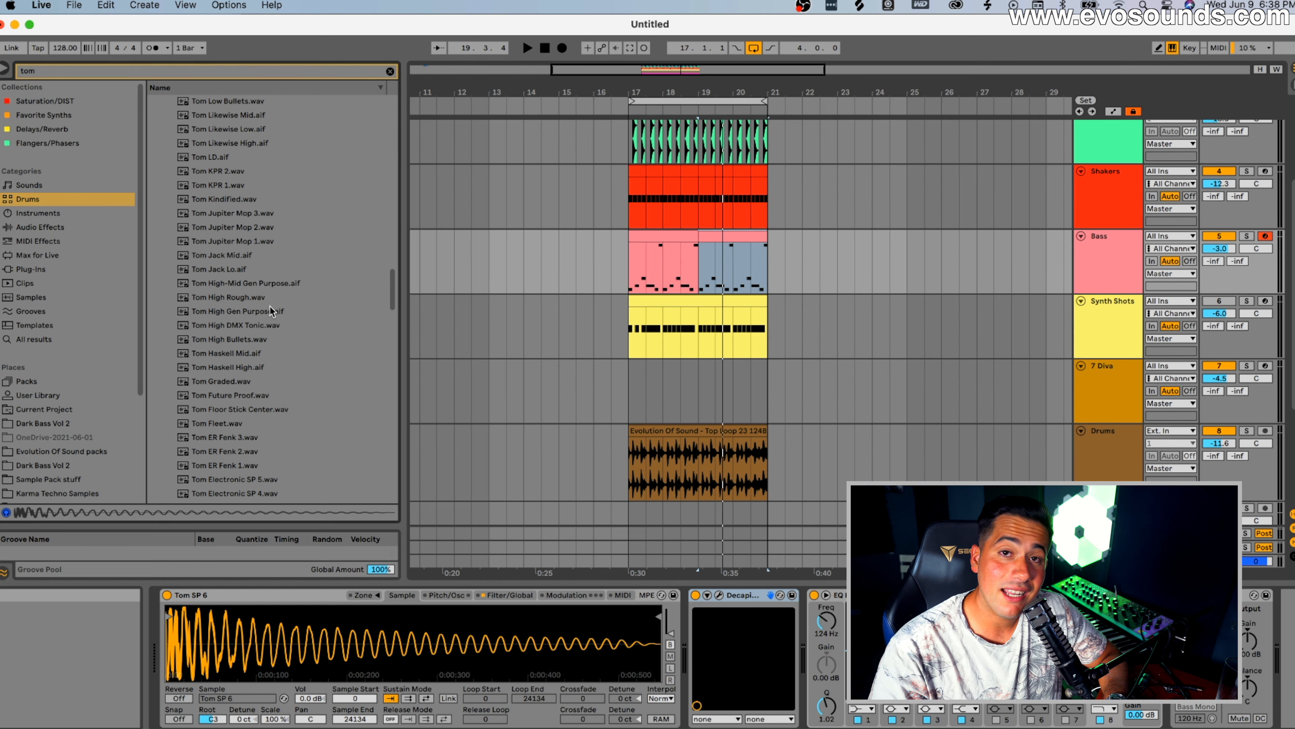
pyautogui.scroll(-5, 270, 311)
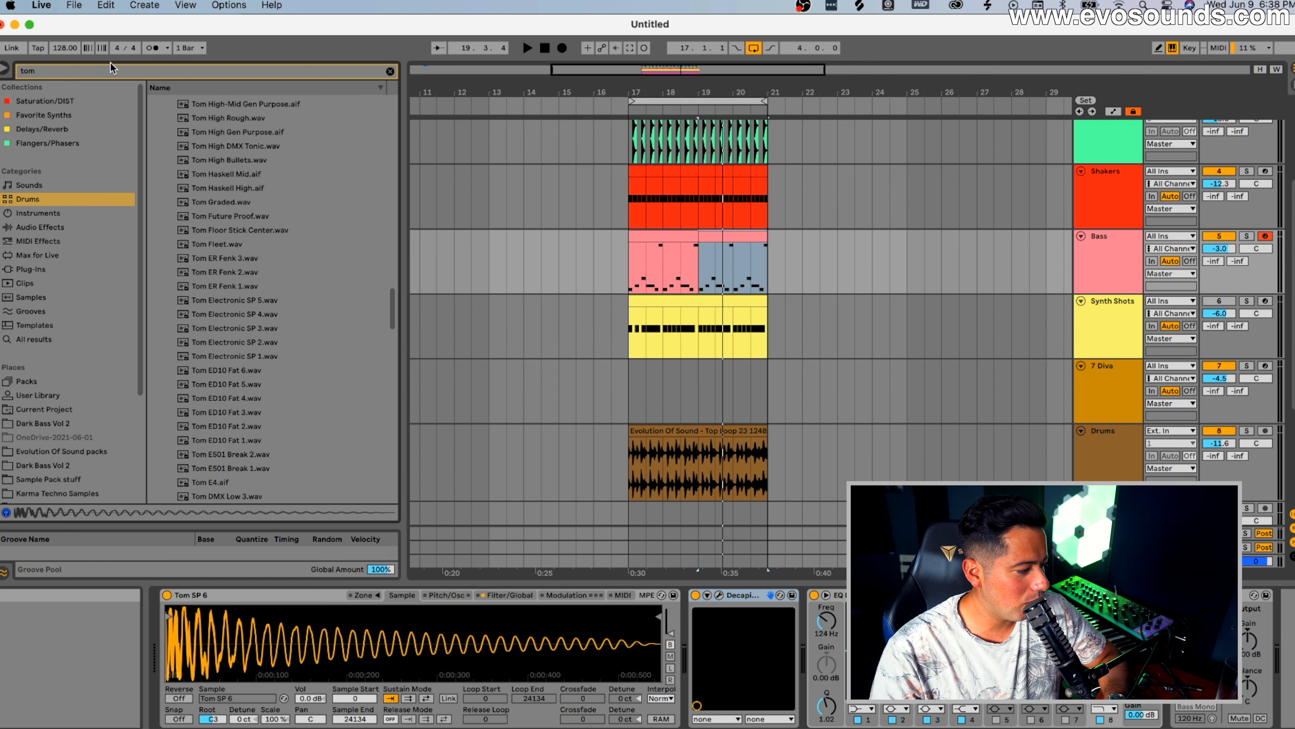
pyautogui.write('808')
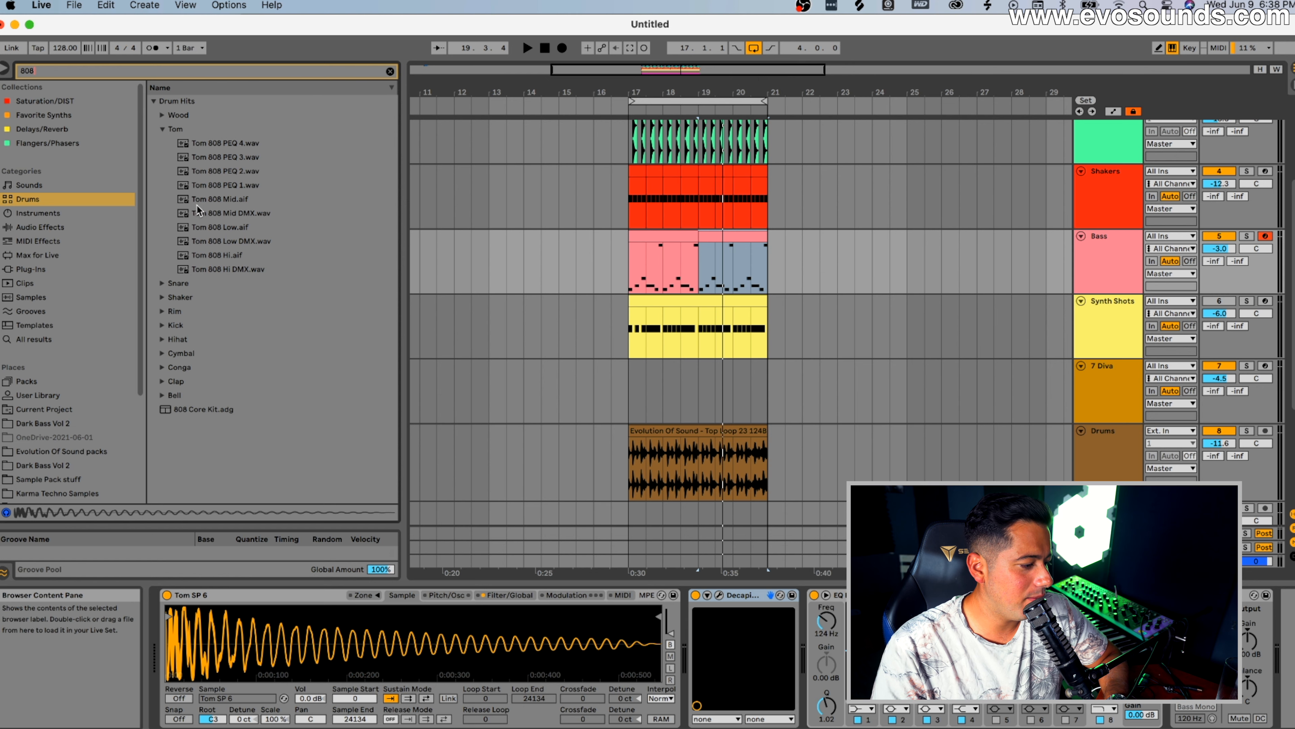
# Audition Tom 808 Low.aif and load it into the Bass track's Sampler in place of the current tom.
pyautogui.click(213, 227)
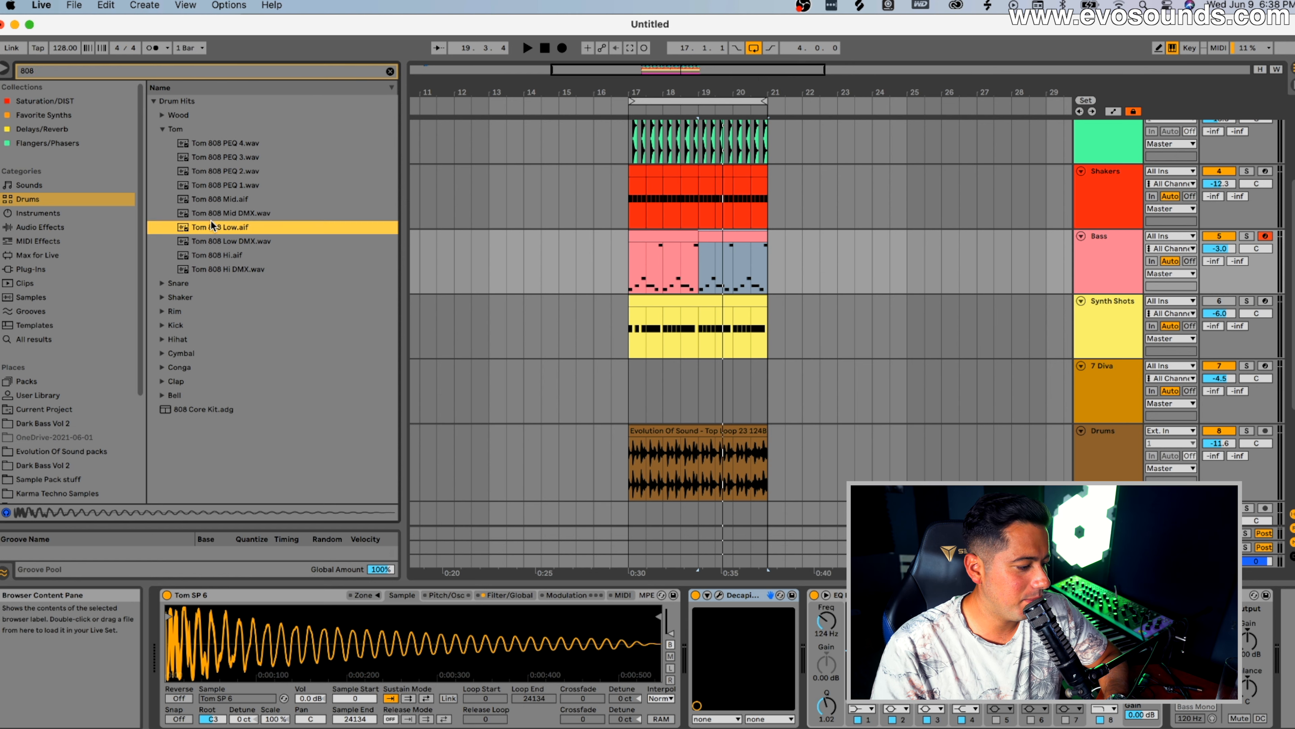
pyautogui.moveTo(214, 235); pyautogui.dragTo(216, 228)
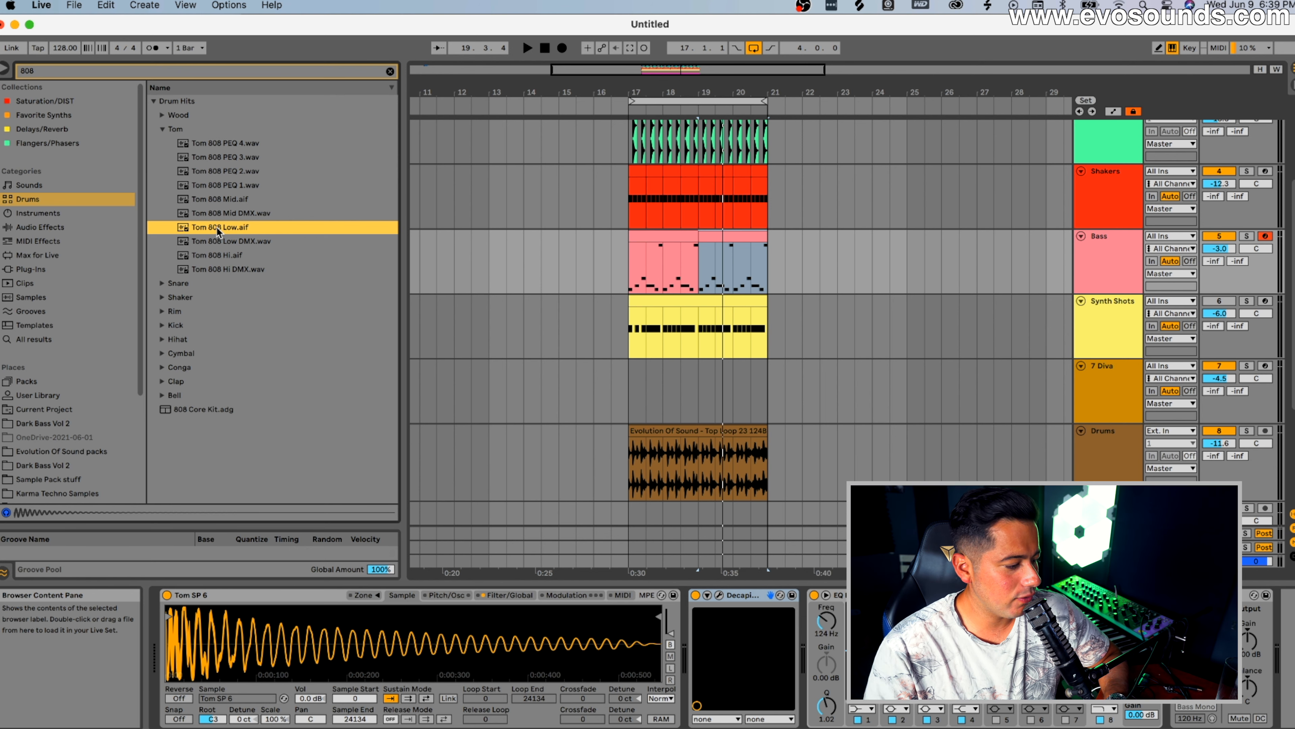
pyautogui.moveTo(331, 588); pyautogui.dragTo(337, 625)
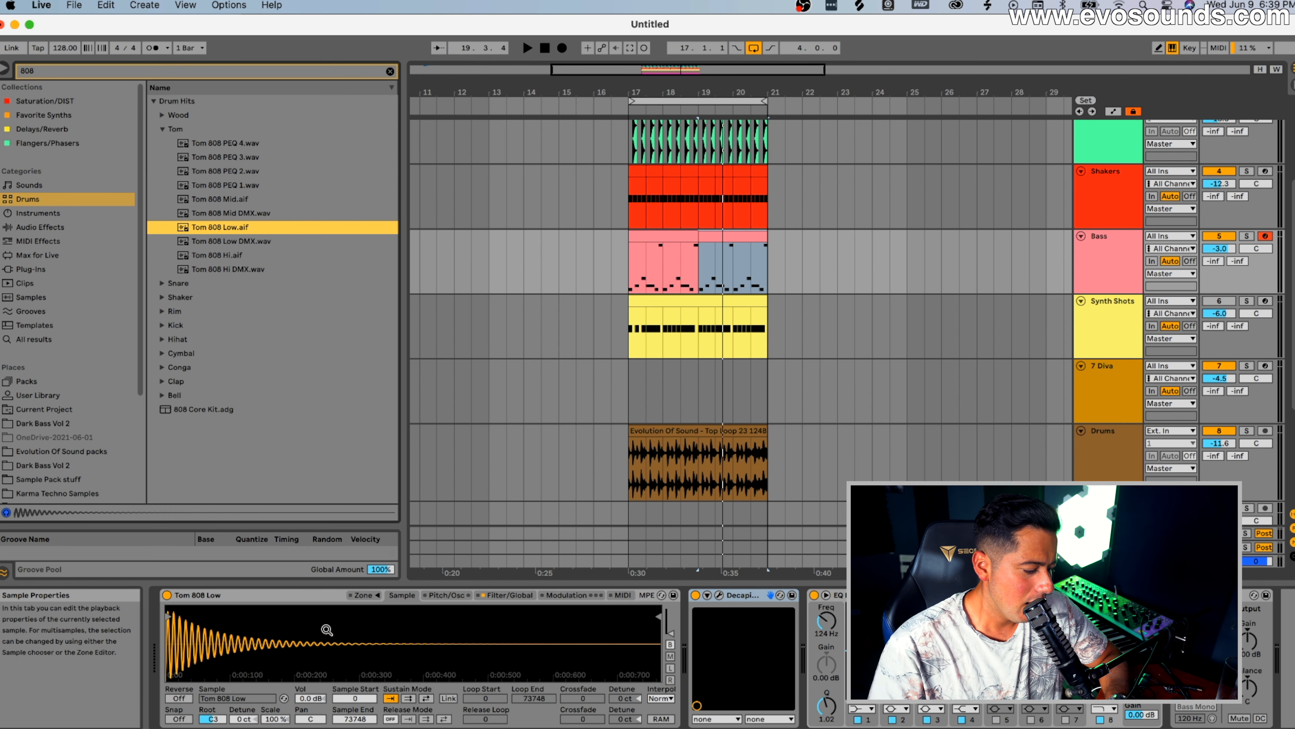
pyautogui.click(222, 600)
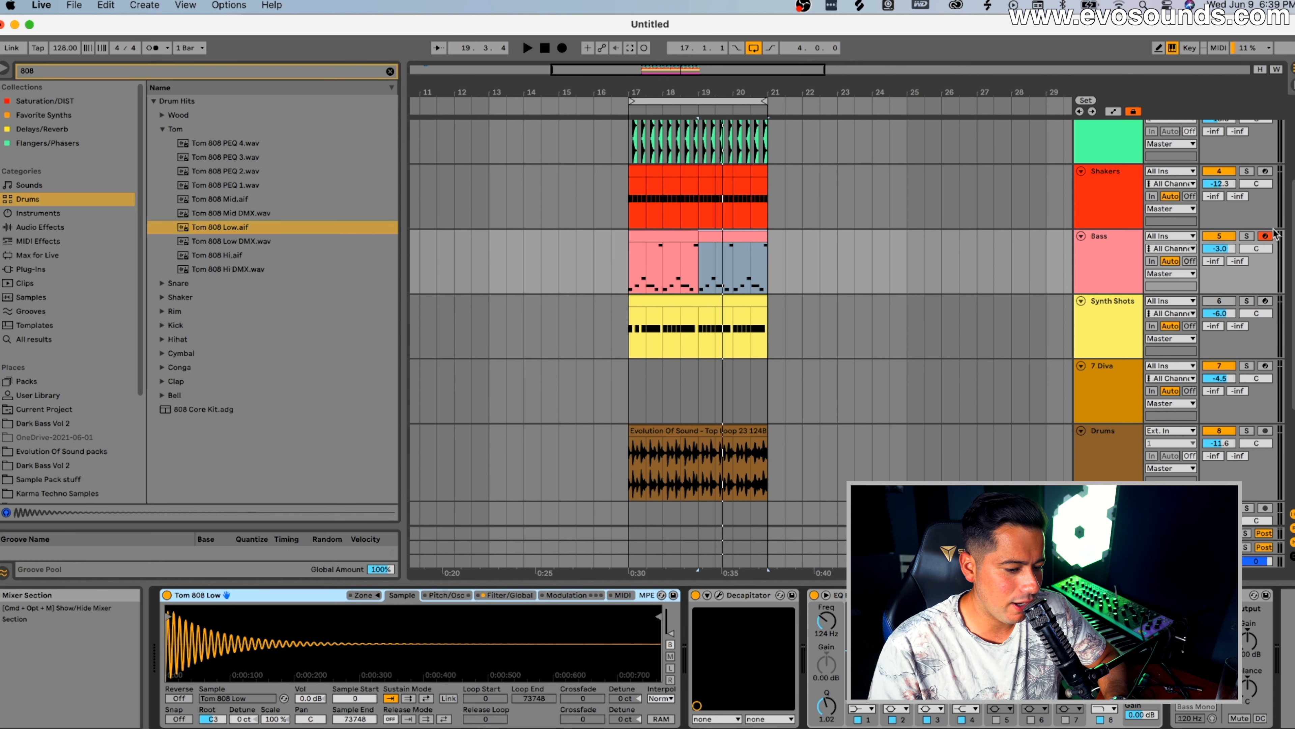
# Solo the Bass track, switch off EQ Eight during playback and move the Mono device directly after Sampler.
pyautogui.click(1247, 236)
pyautogui.press('space')
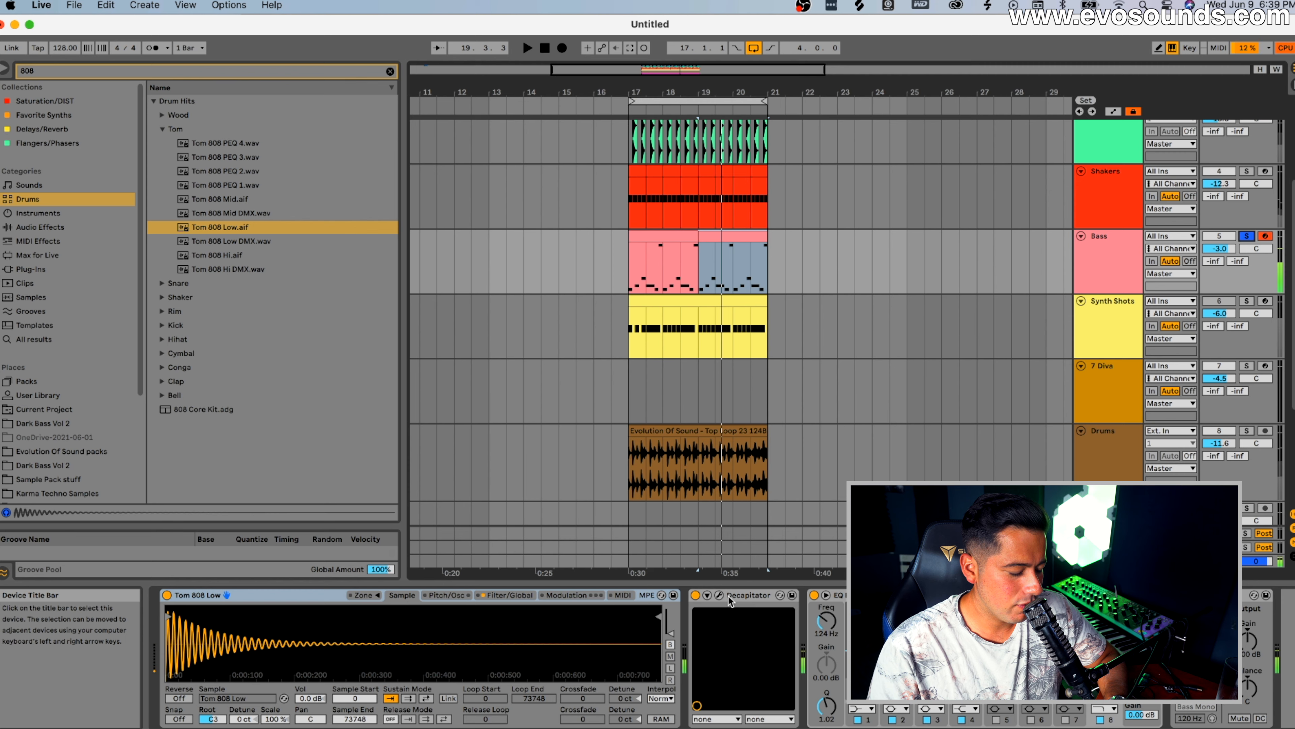
pyautogui.click(814, 595)
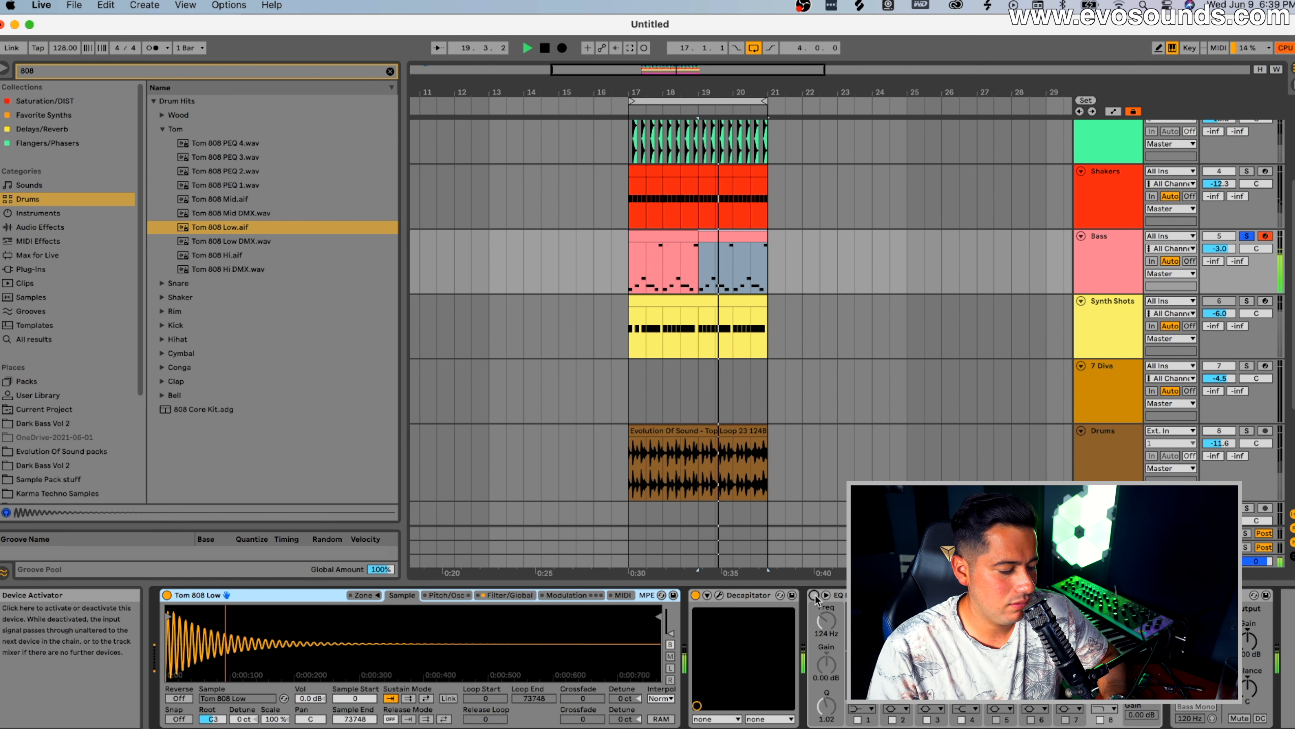
pyautogui.moveTo(1212, 595); pyautogui.dragTo(719, 627)
pyautogui.press('space')
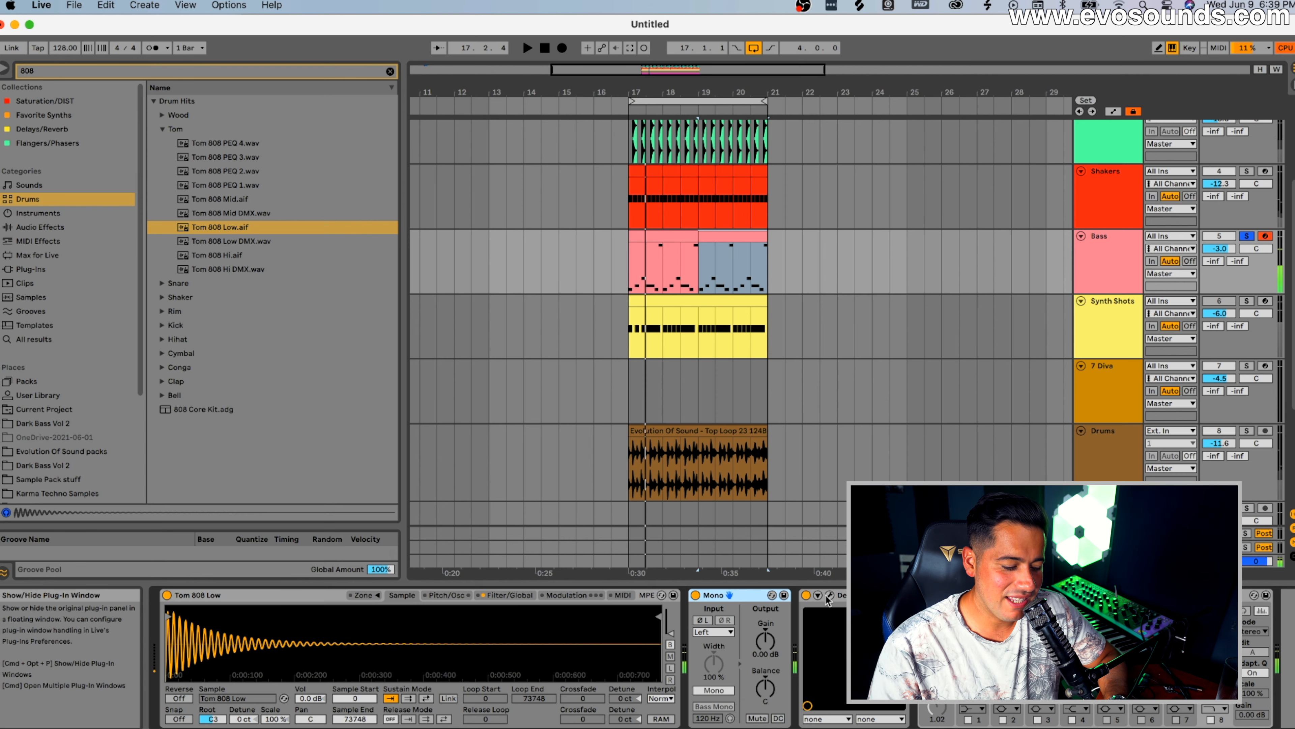
# Audition Decapitator's N and T saturation styles on the soloed bass and leave T selected.
pyautogui.click(830, 595)
pyautogui.click(743, 393)
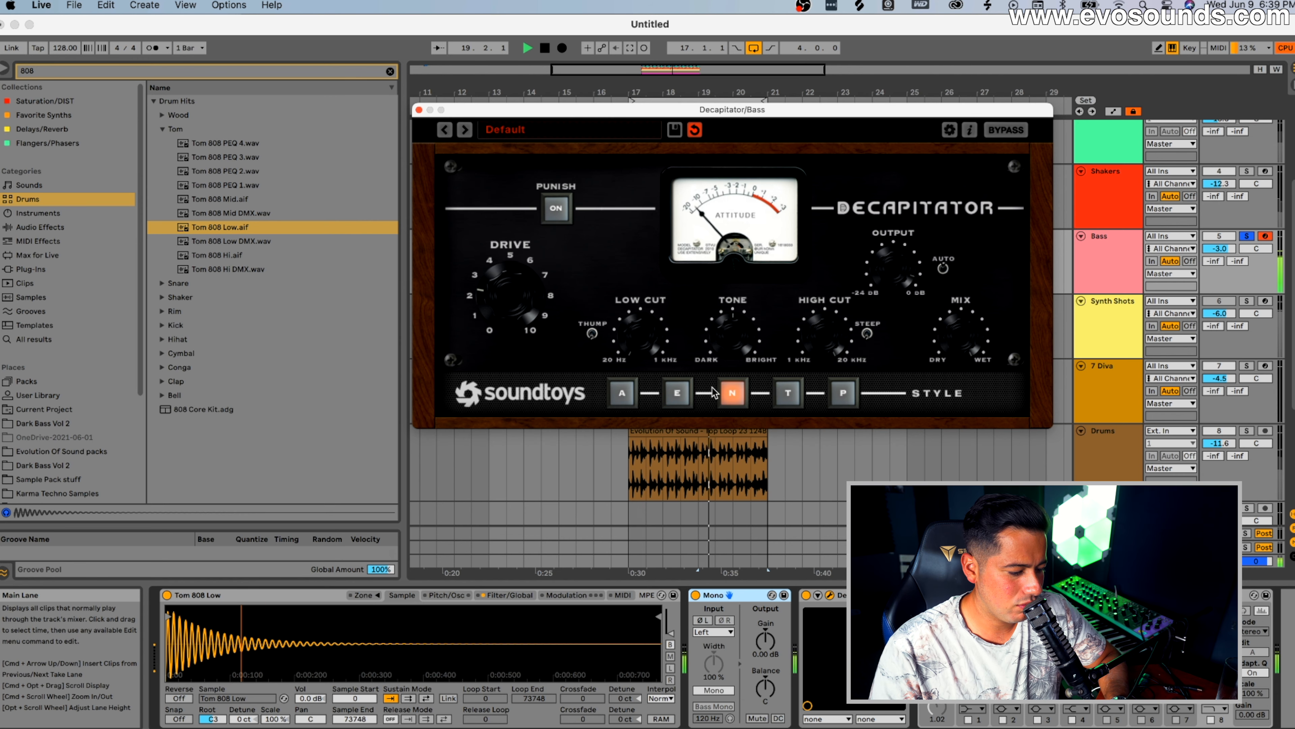
pyautogui.click(788, 393)
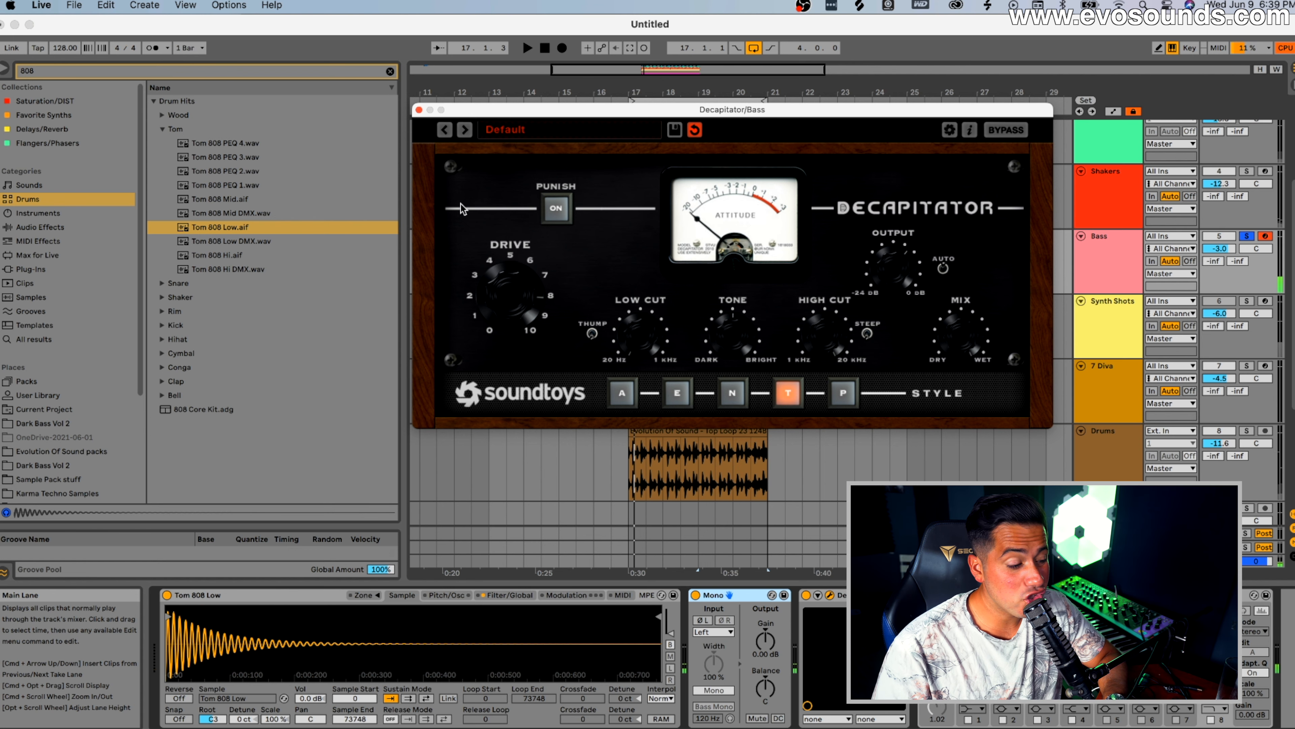
pyautogui.click(419, 110)
# Search the Audio Effects category for OVER and insert Overdrive between Sampler and Mono on the Bass track.
pyautogui.click(391, 71)
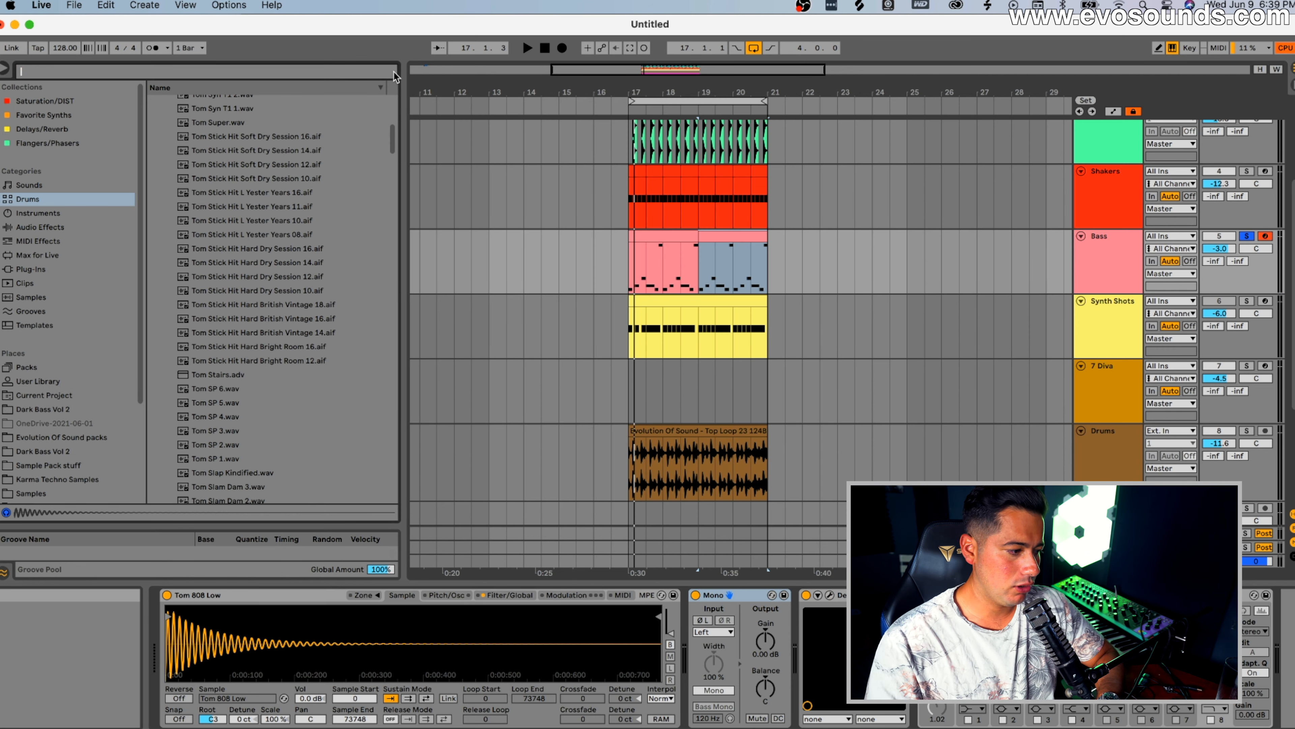
pyautogui.write('over')
pyautogui.click(173, 116)
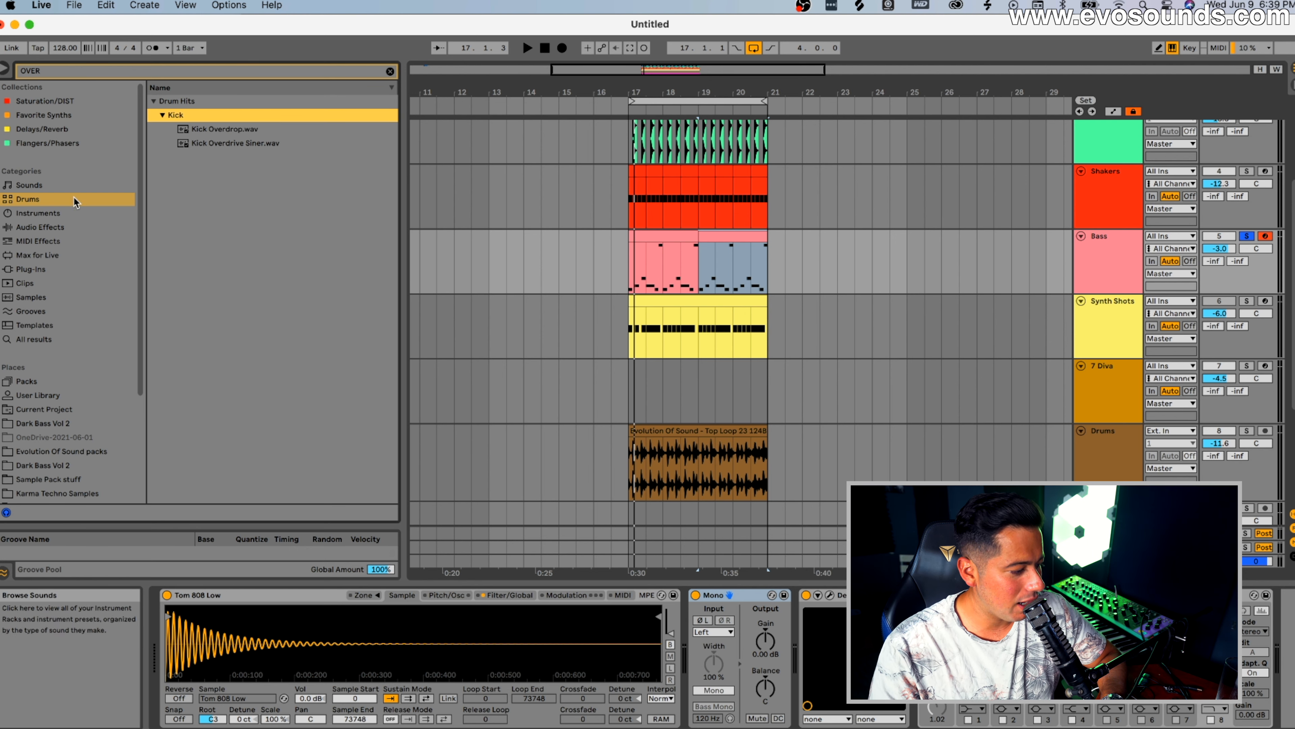
pyautogui.click(72, 226)
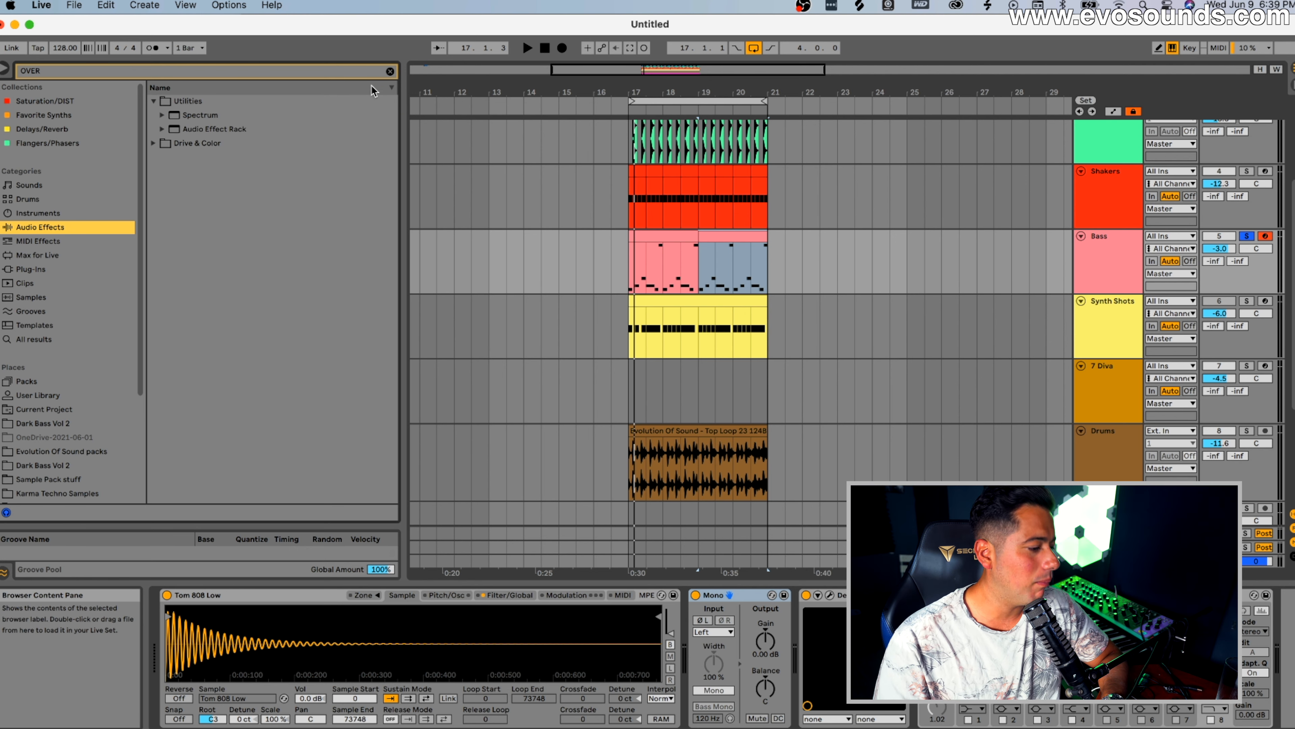
pyautogui.click(390, 71)
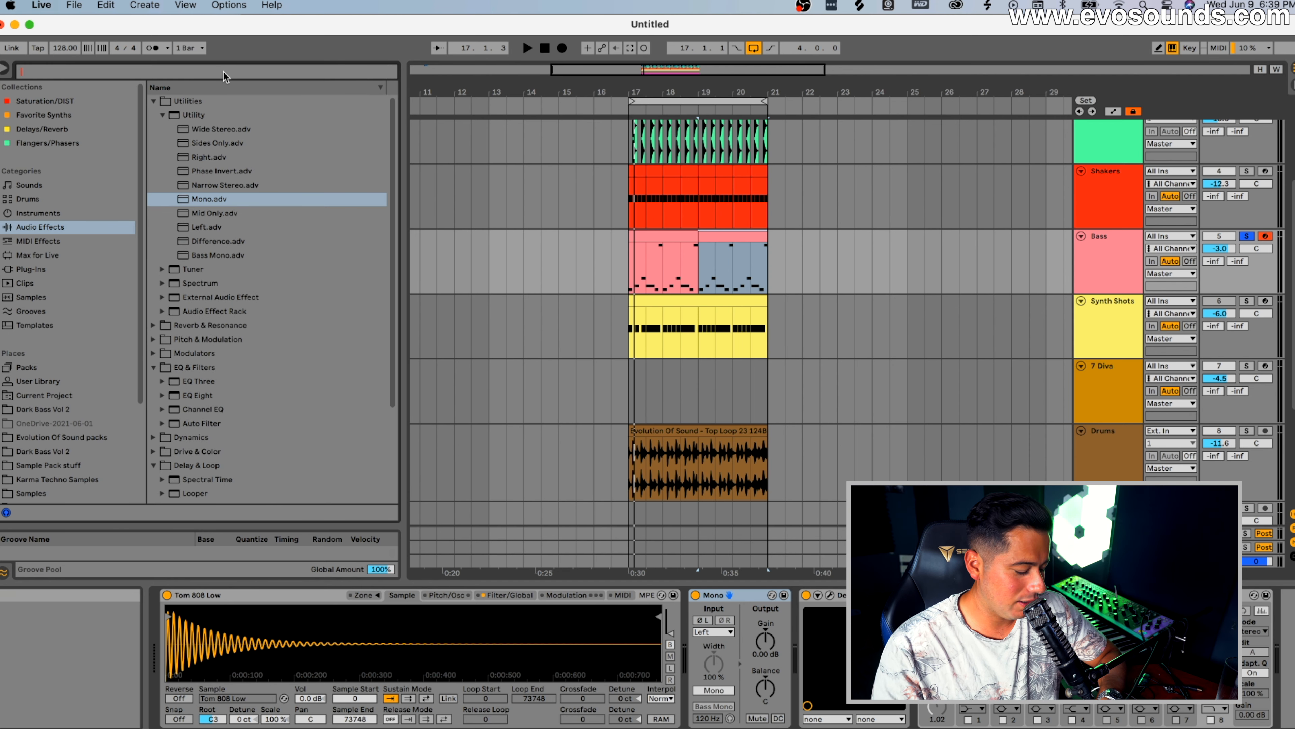
pyautogui.write('OVER')
pyautogui.click(155, 143)
pyautogui.moveTo(170, 132); pyautogui.dragTo(703, 629)
# Set Overdrive's filter frequency to about 81 Hz and Drive to 29%, and lower its Tone while playing the bass.
pyautogui.press('space')
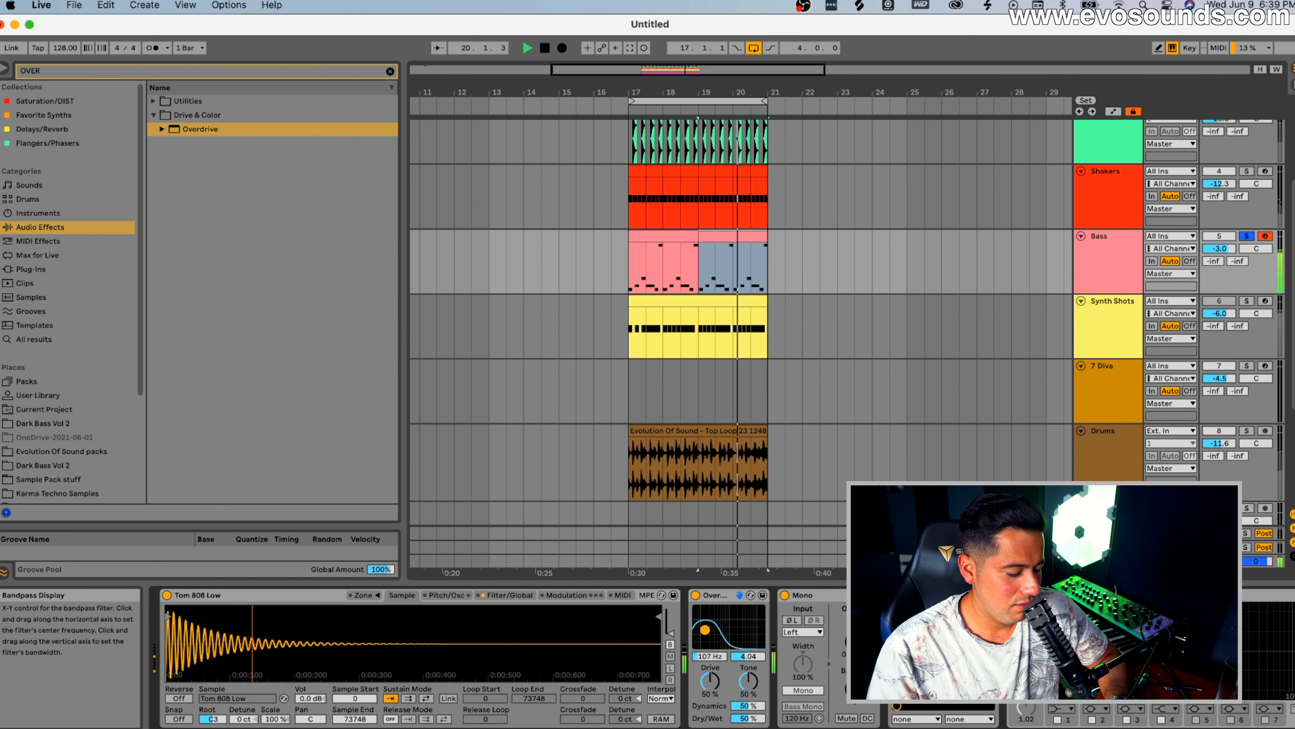
pyautogui.press('space')
pyautogui.press('space')
pyautogui.moveTo(748, 681); pyautogui.dragTo(710, 696)
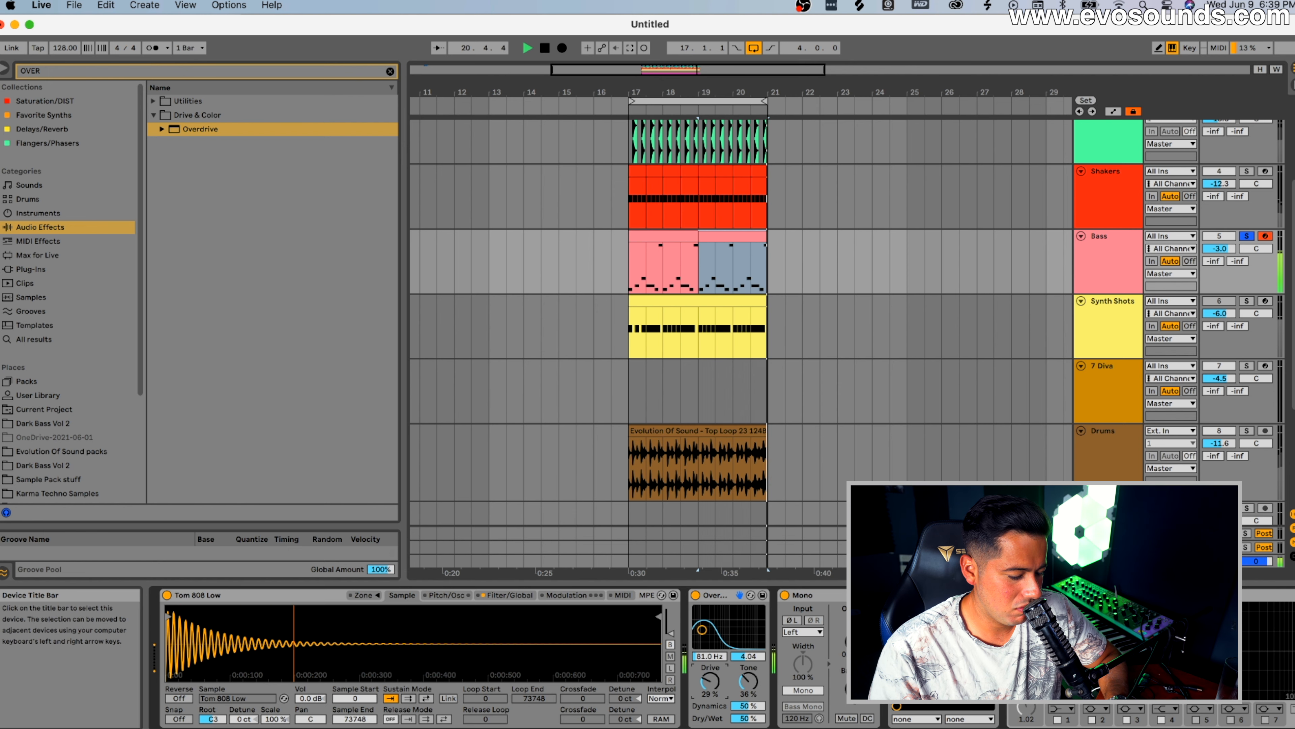
# Switch EQ Eight back on, unsolo the Bass track and play the bass with the full mix.
pyautogui.press('space')
pyautogui.click(1246, 238)
pyautogui.press('space')
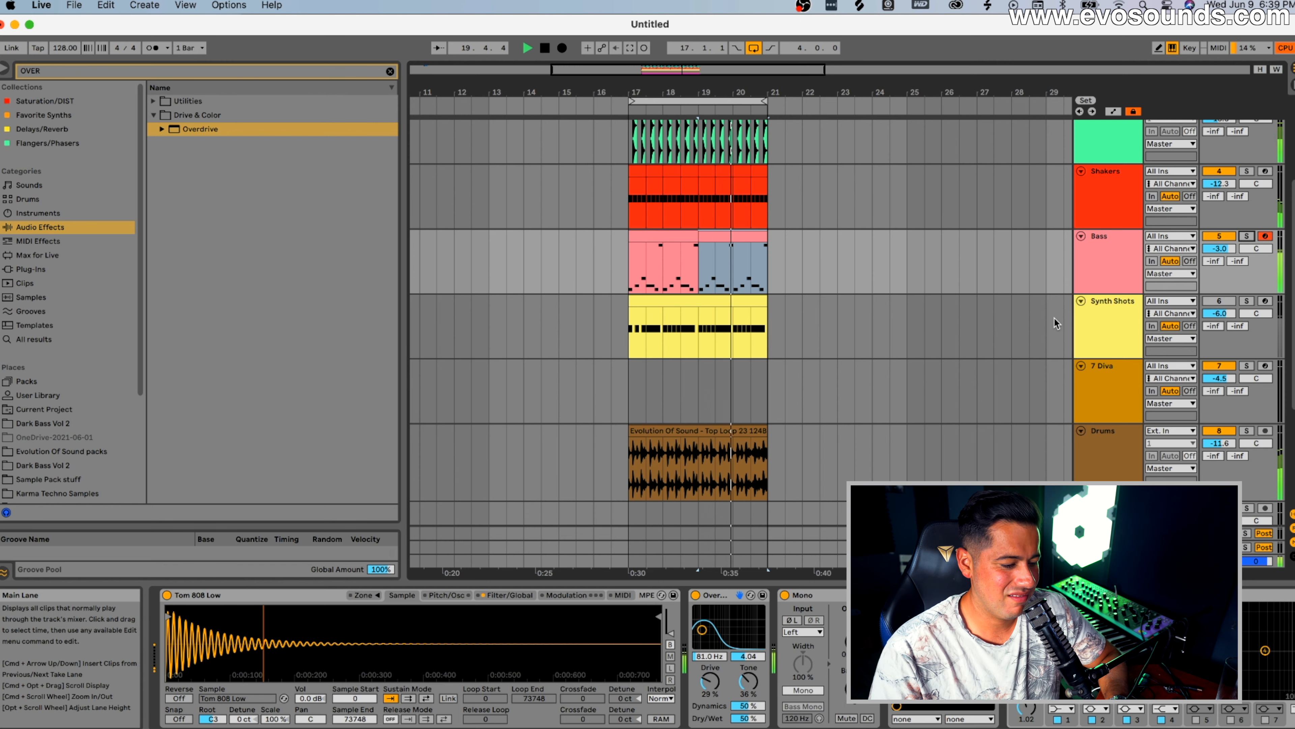
# Set the Bass track's volume to -4.0 dB in the Session mixer and stop playback.
pyautogui.press('Tab')
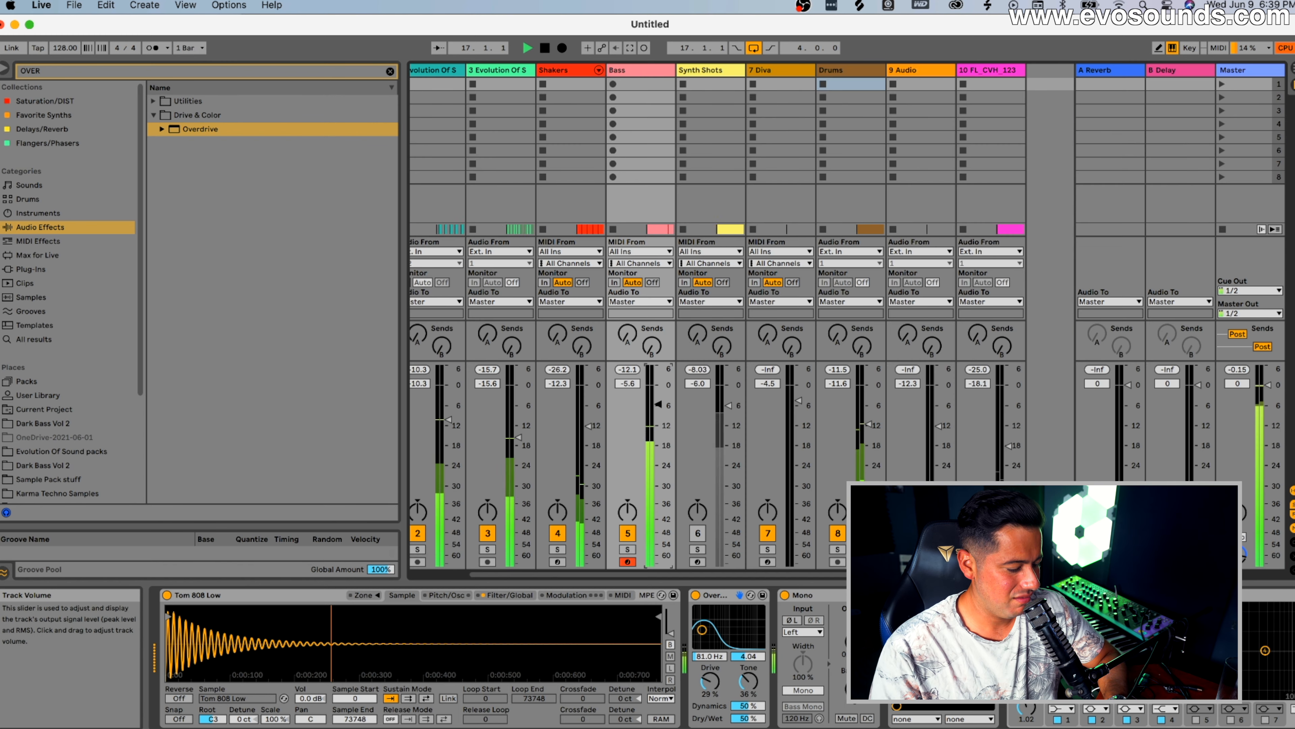
pyautogui.moveTo(669, 403); pyautogui.dragTo(668, 398)
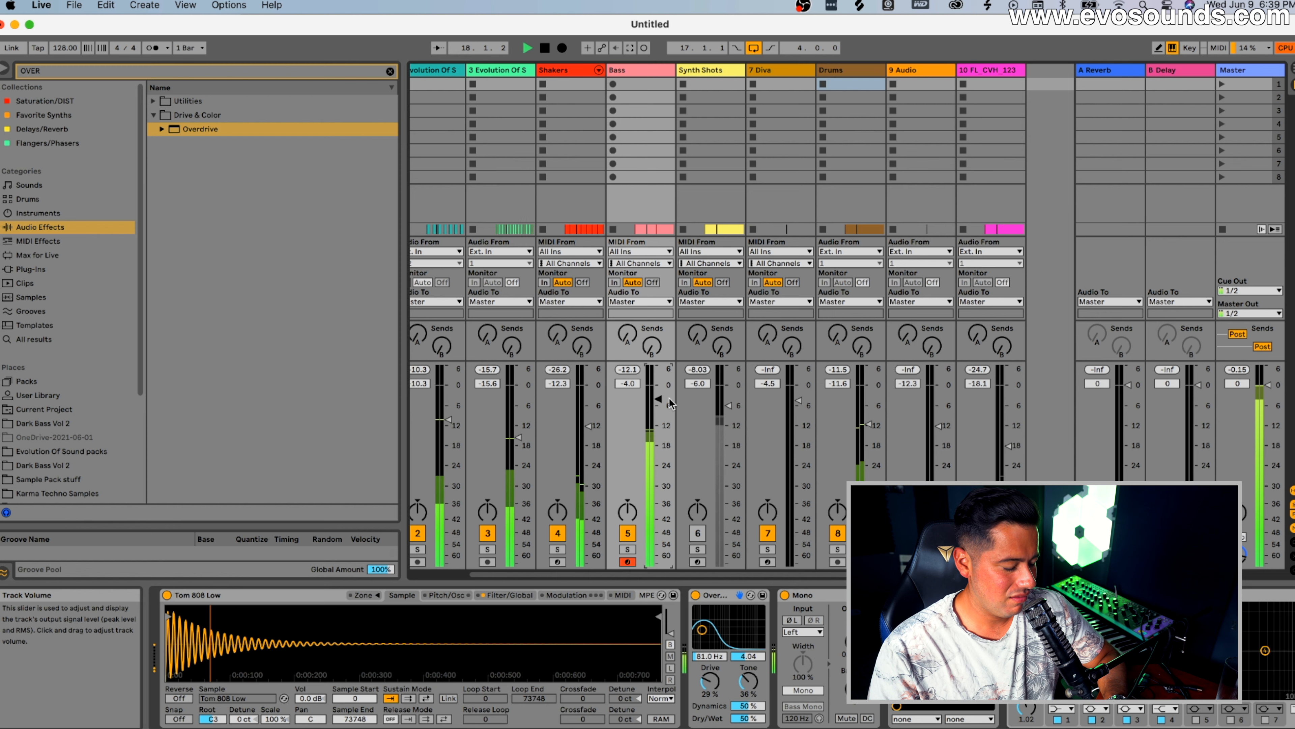
pyautogui.press('space')
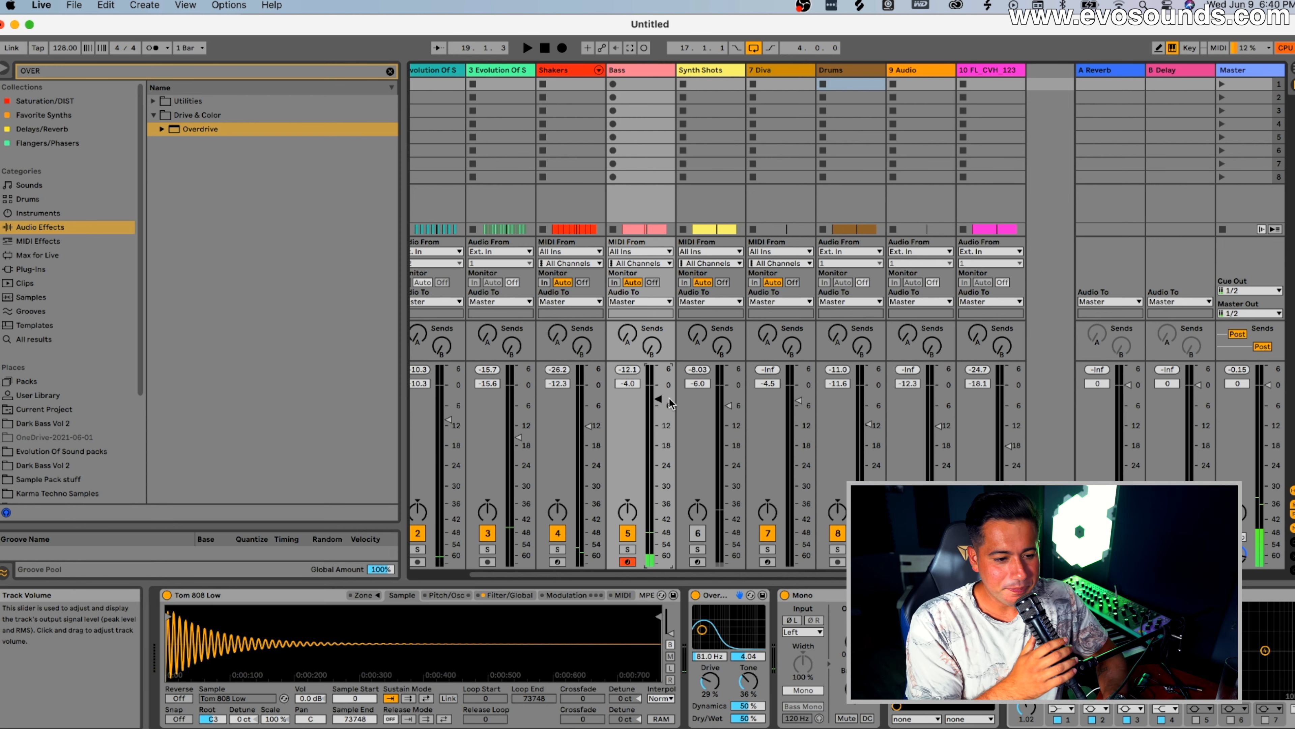